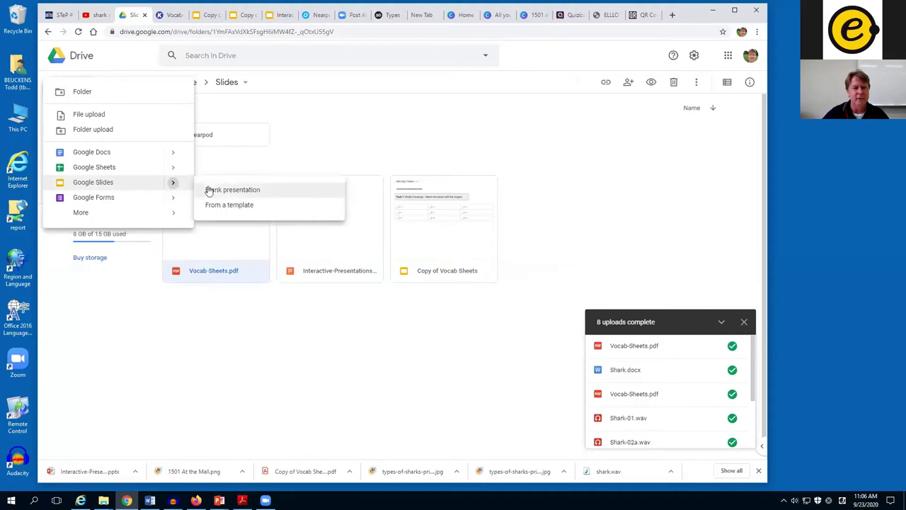
Create a blank presentation and delete the title and subtitle placeholders from slide 1.
click(233, 192)
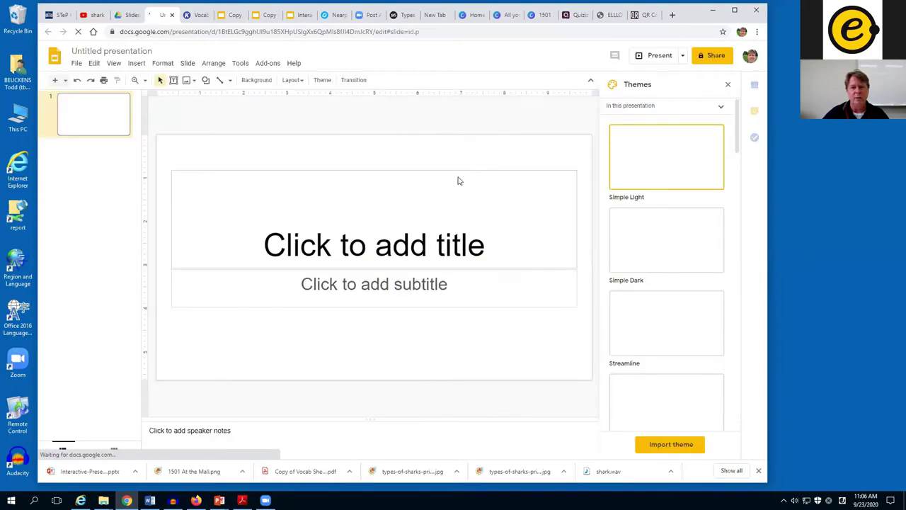
click(455, 170)
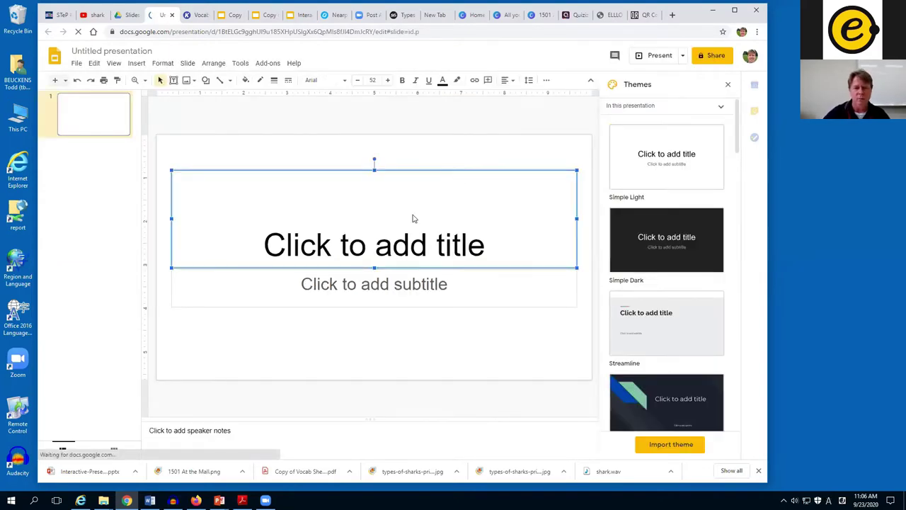
key(Delete)
click(417, 268)
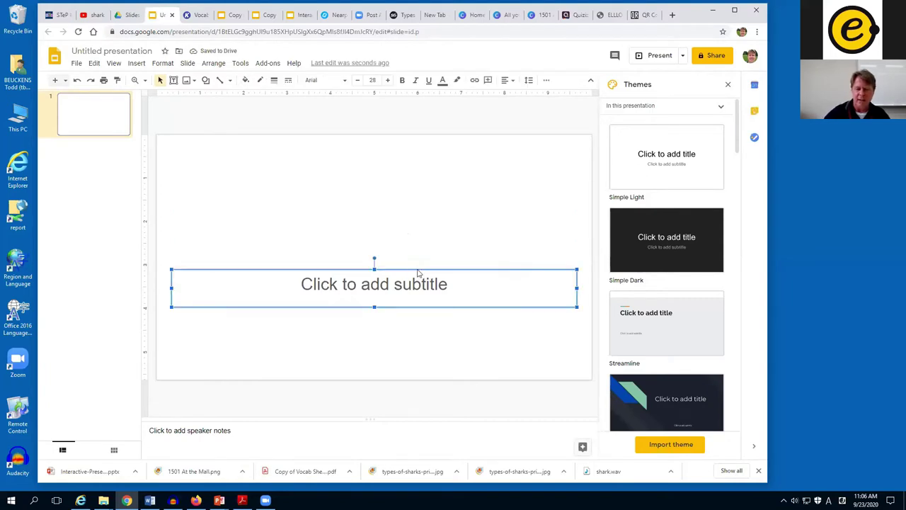
key(Delete)
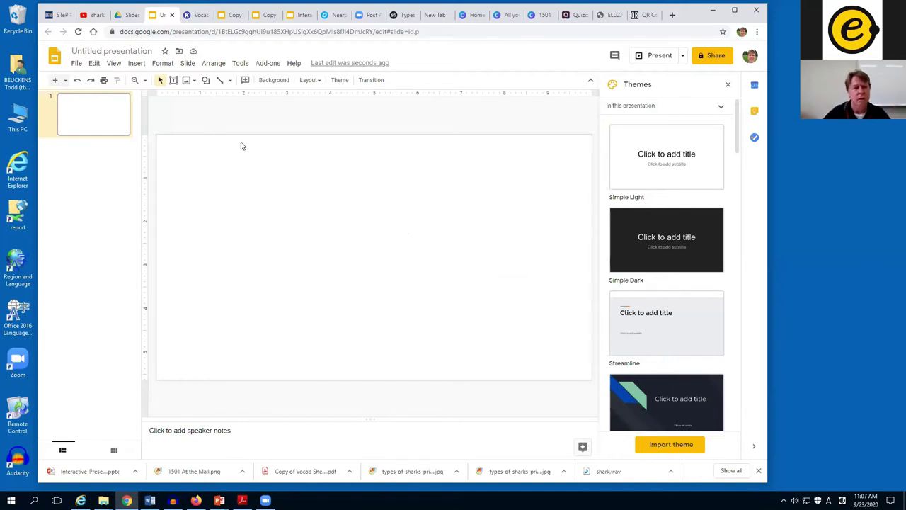
Set a custom 8.3 × 11.7 inch portrait page size in Page setup and add a blank slide.
click(76, 63)
click(111, 362)
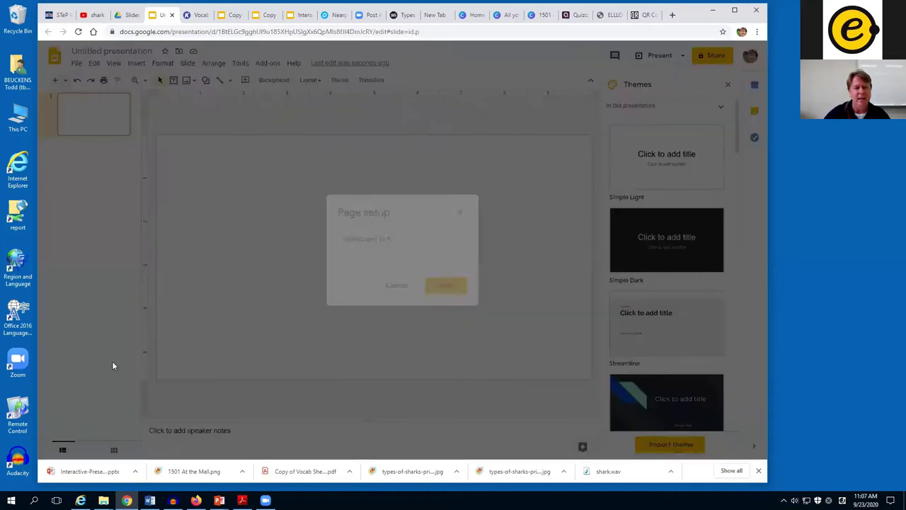
click(398, 239)
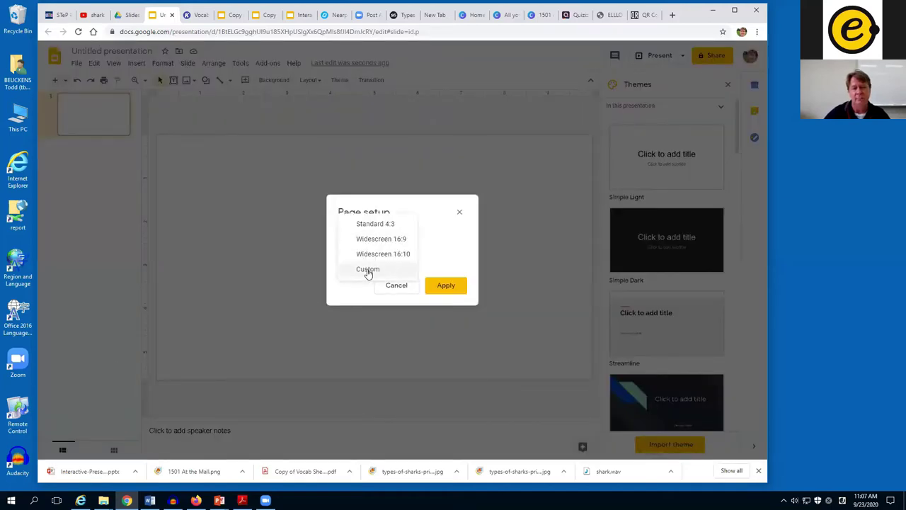
click(368, 269)
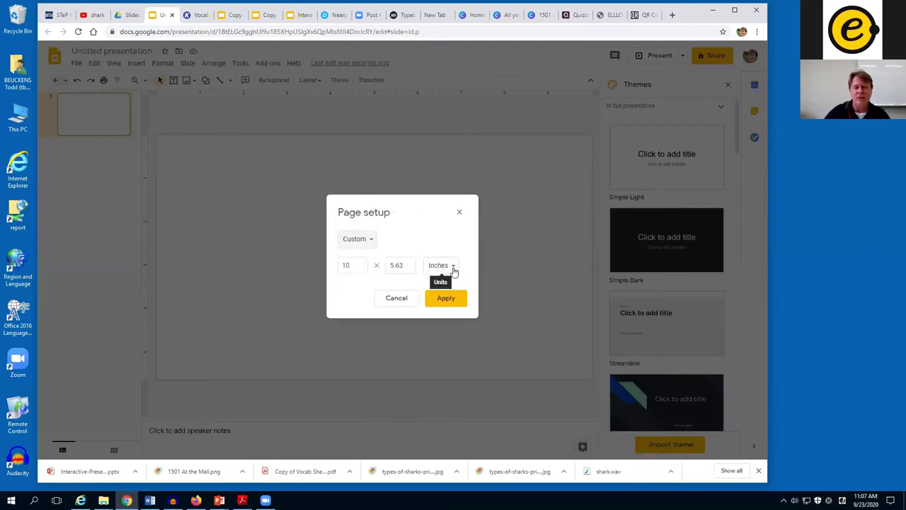
click(350, 266)
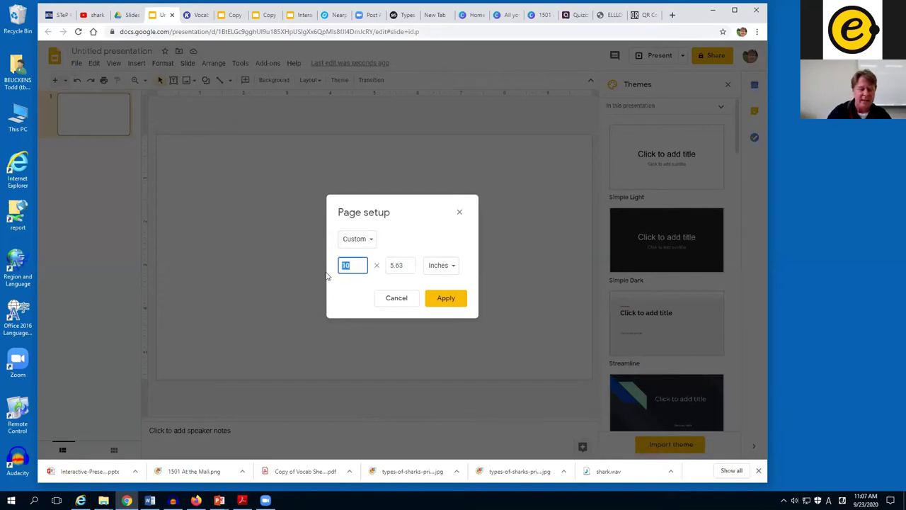
text(8.3)
click(409, 266)
double_click(408, 266)
text(11.7)
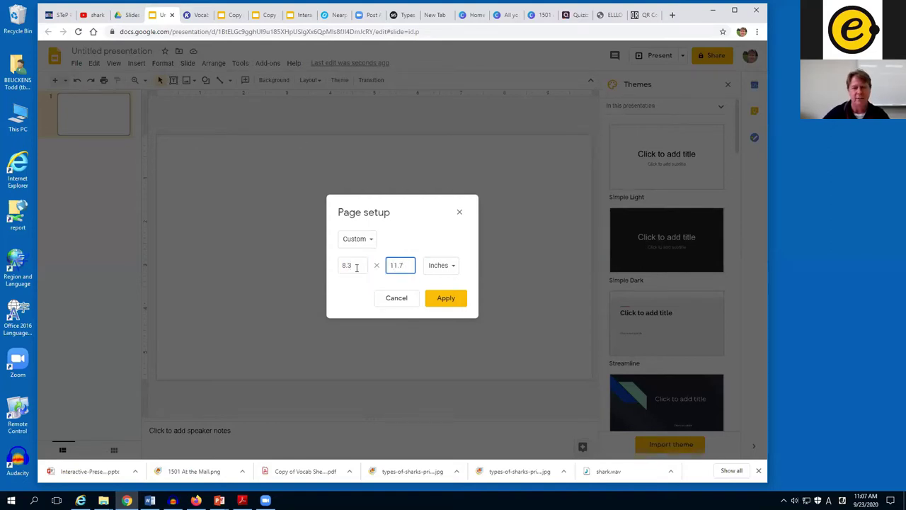
click(447, 300)
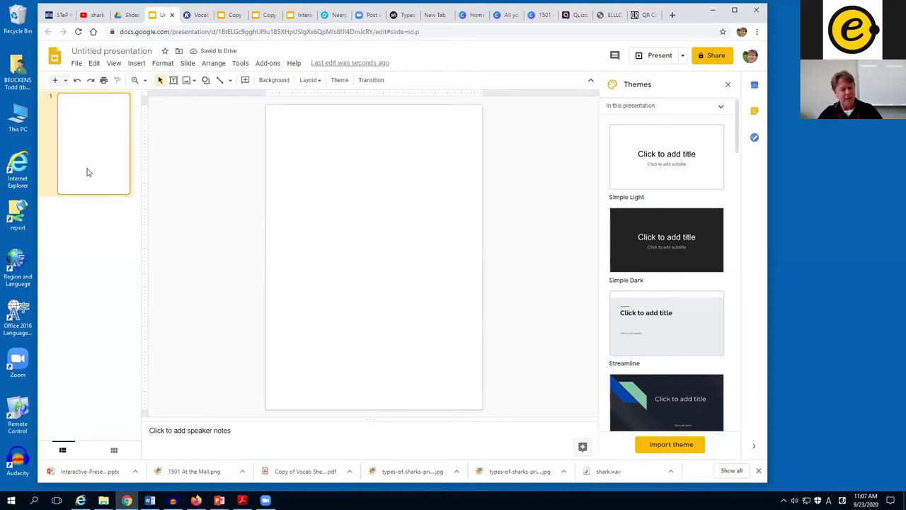
key(Return)
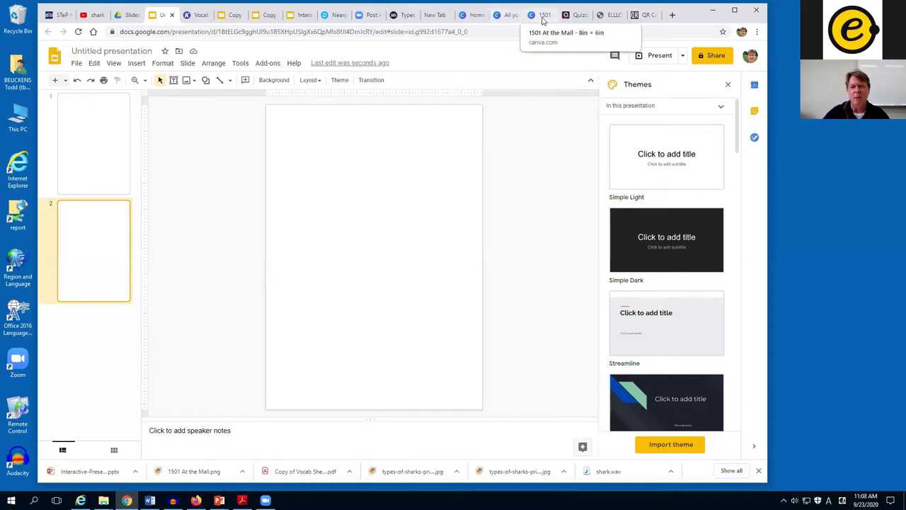
Go to the browser tab showing the Canva mall design.
click(541, 15)
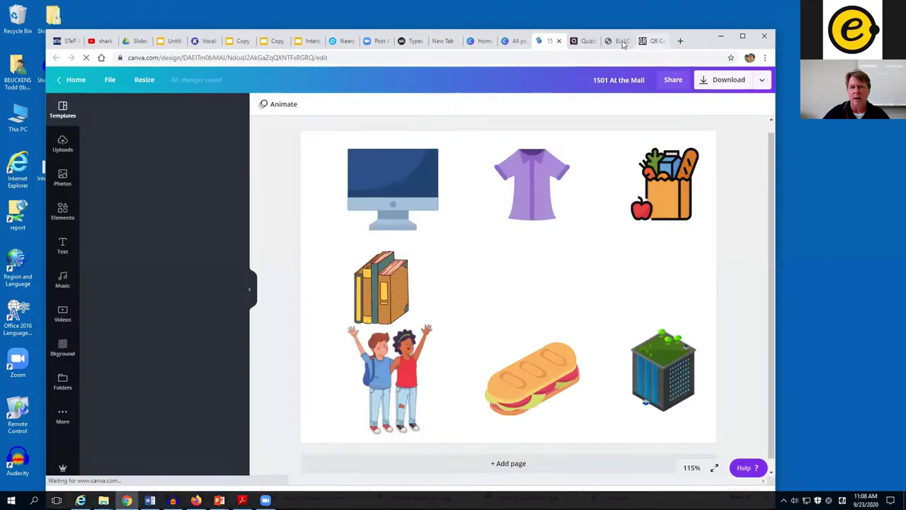
Move on to the ELLLO At the Mall lesson page.
click(616, 40)
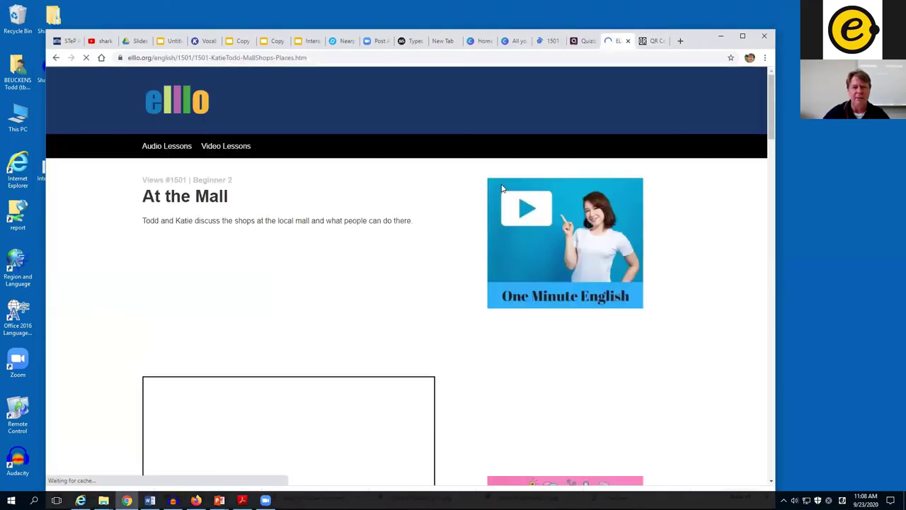
Scroll through the At the Mall lesson script, then go to Canva's All your designs list.
scroll(385, 208, down, 5)
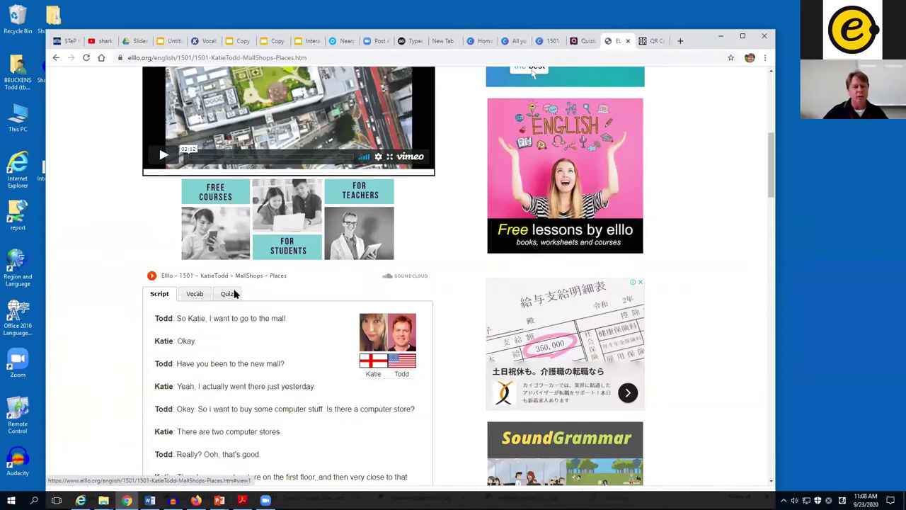
scroll(283, 311, down, 2)
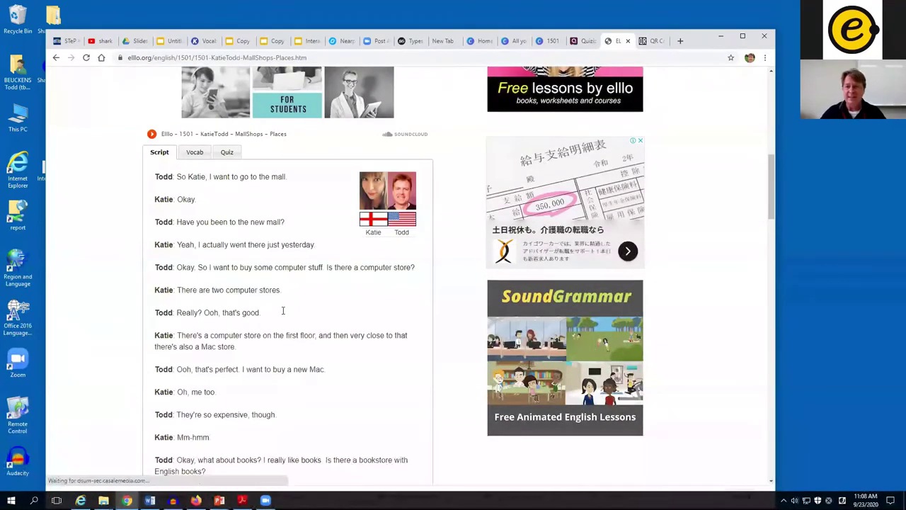
scroll(290, 310, up, 1)
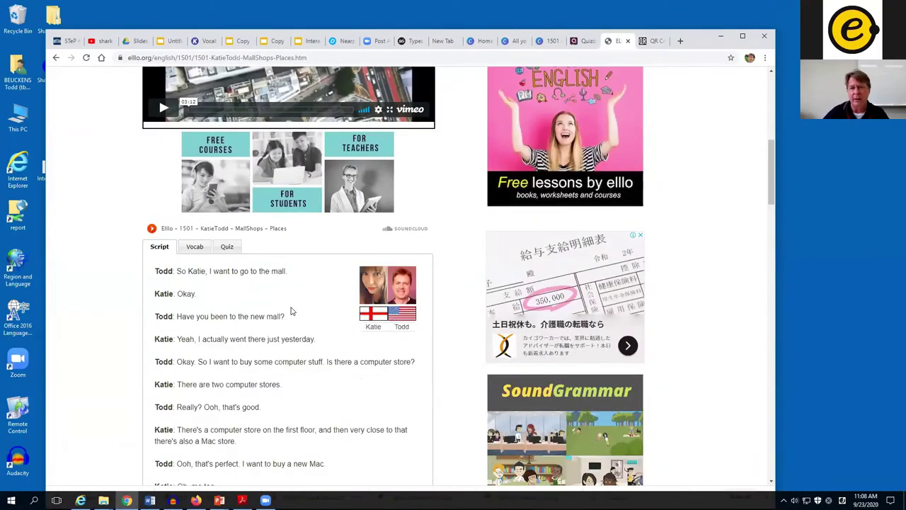
click(519, 43)
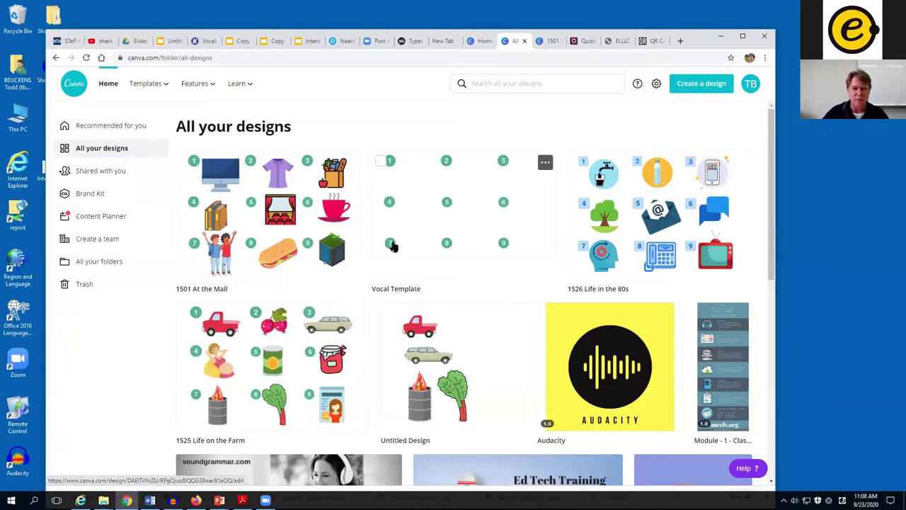
Download the 1501 At the Mall design as a PNG and show it in its folder.
click(314, 222)
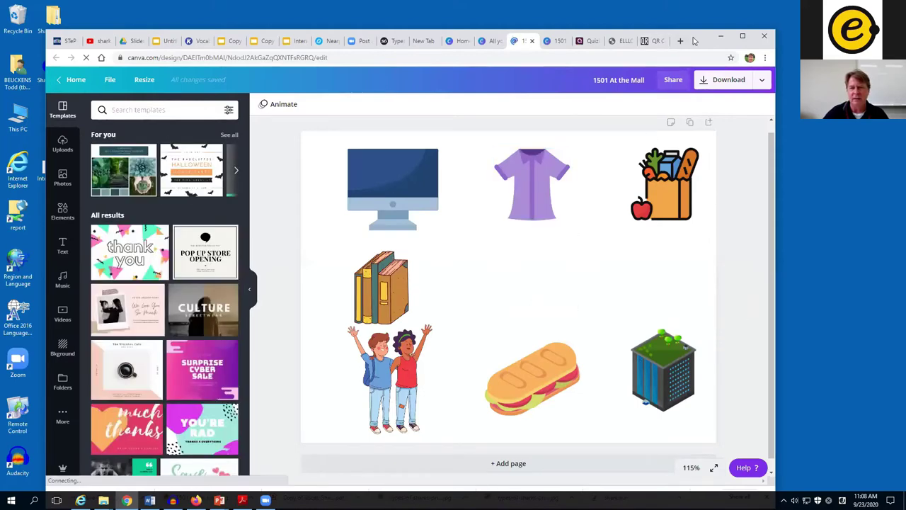
drag(677, 35, 653, 6)
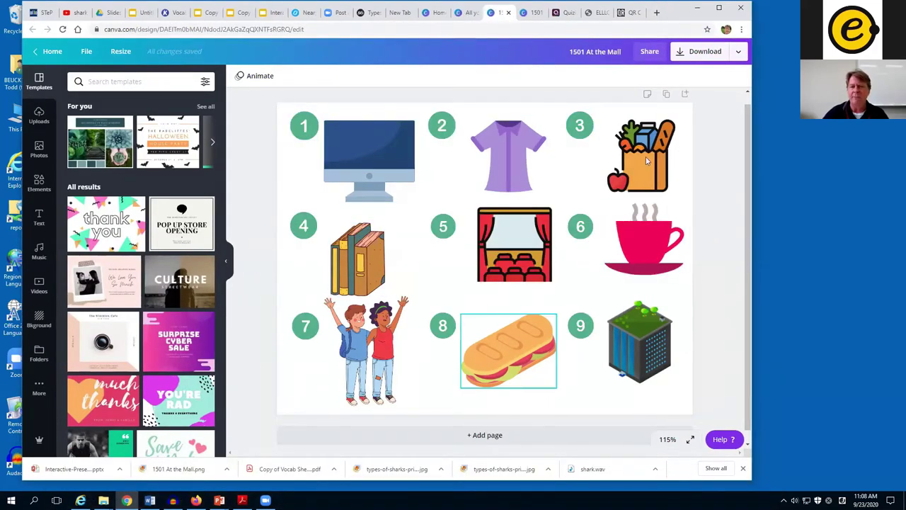
click(682, 56)
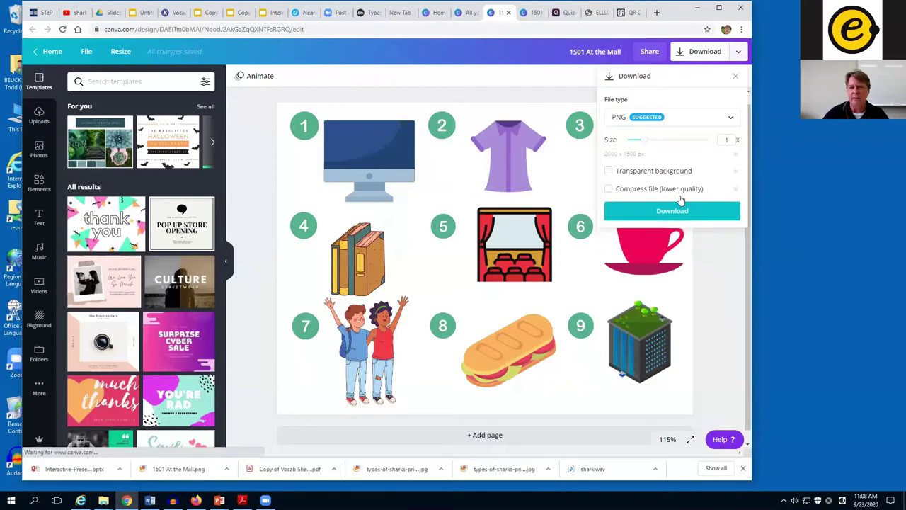
click(672, 211)
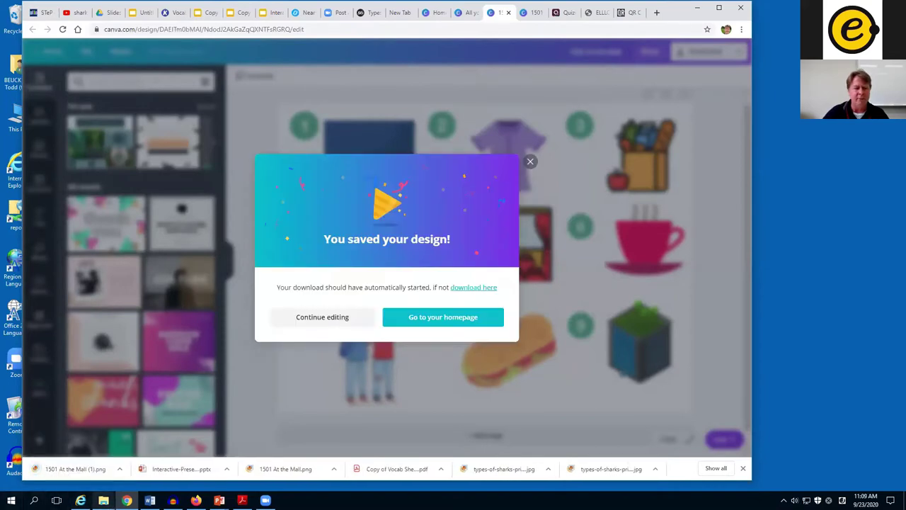
click(62, 473)
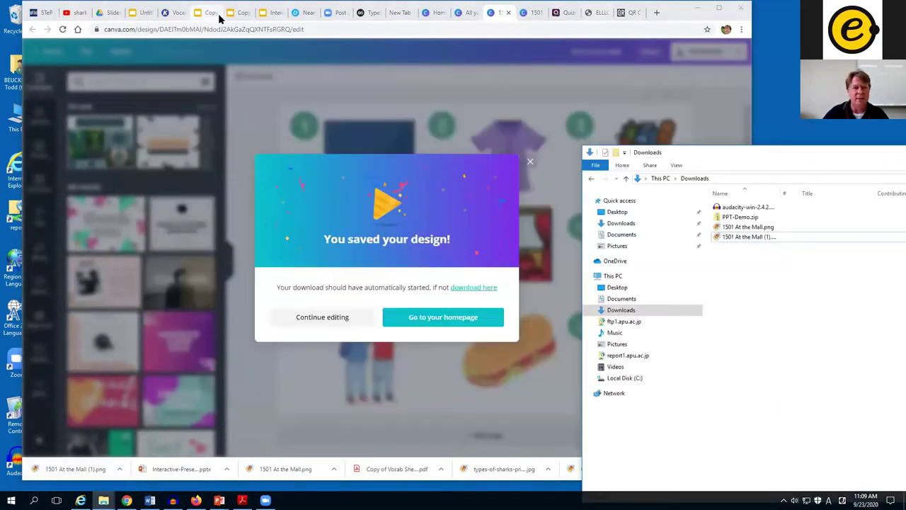
click(241, 14)
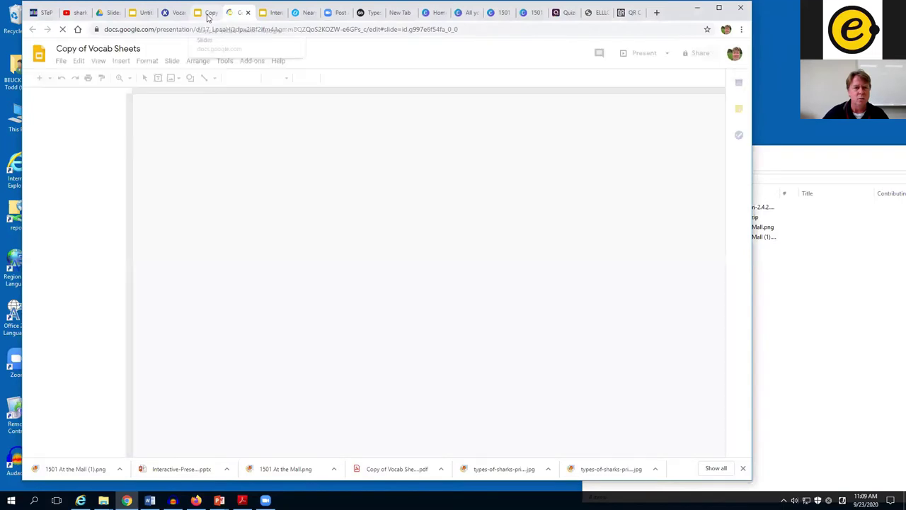
Drag the downloaded mall picture grid from the Downloads folder onto slide 2.
click(145, 14)
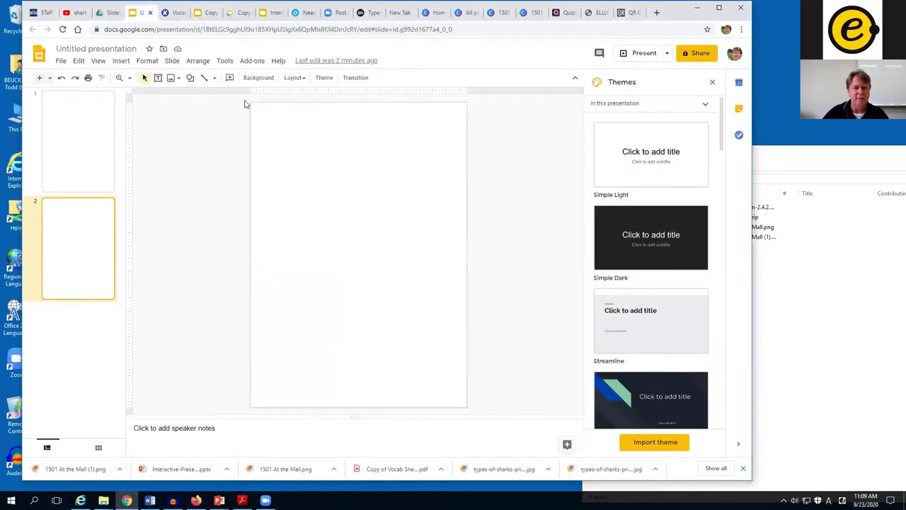
click(789, 259)
drag(718, 239, 376, 266)
click(496, 271)
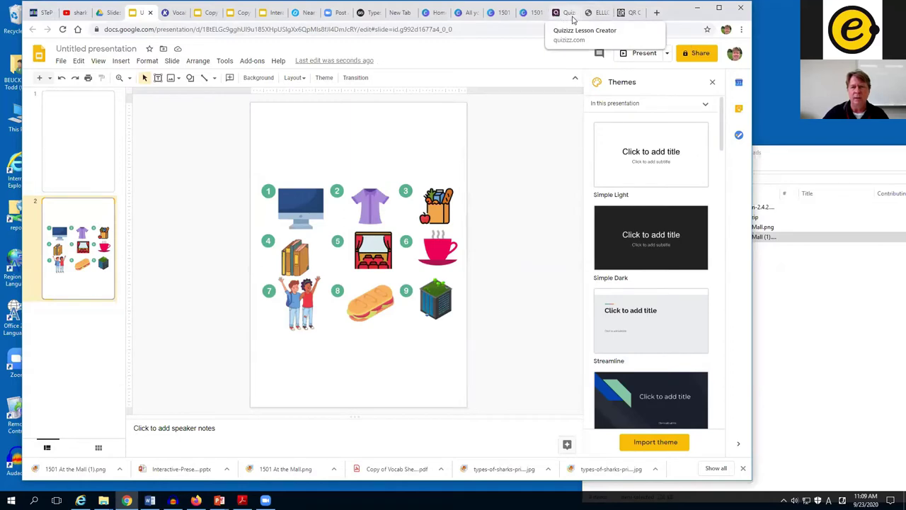
Copy the ELLLO mall lesson page's web address from the address bar.
click(591, 13)
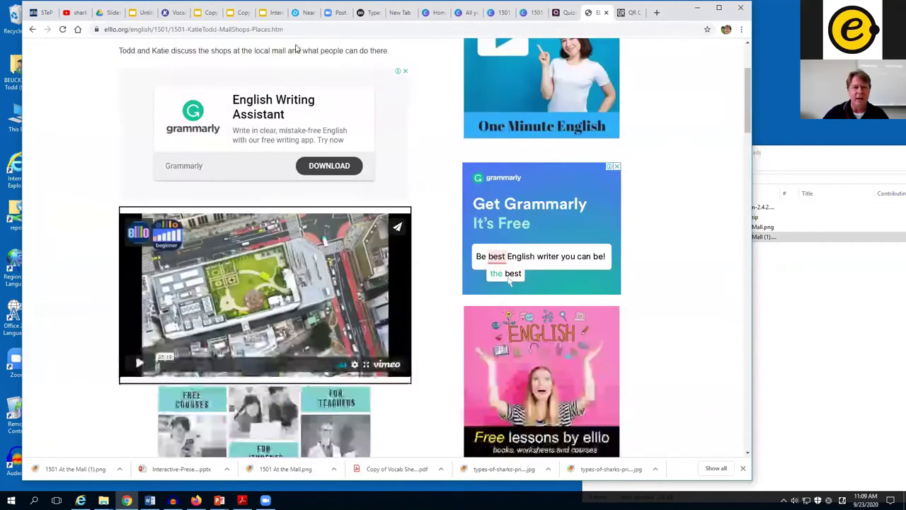
click(290, 29)
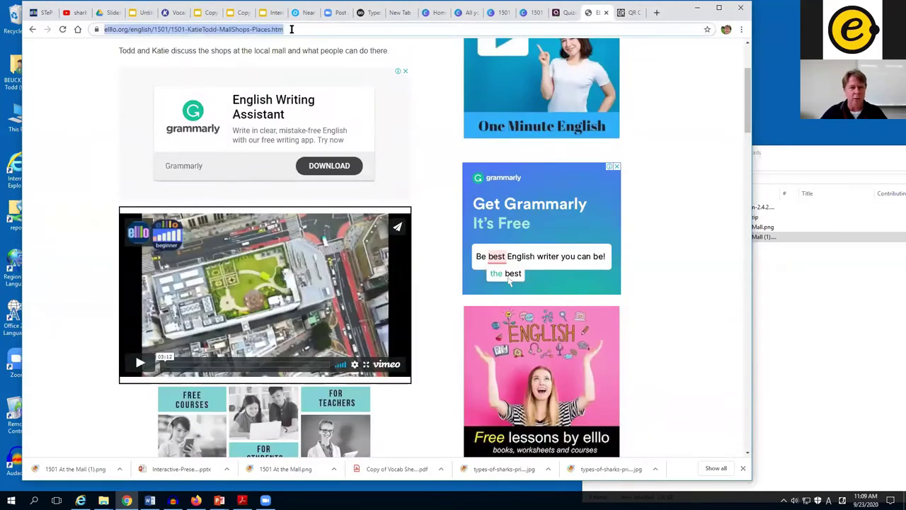
key(ctrl+Tab)
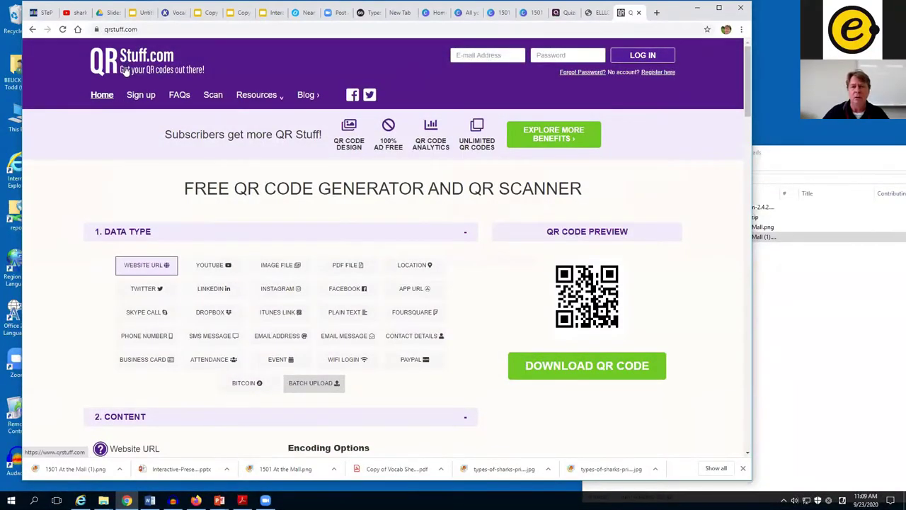
Paste the lesson address into QRStuff's Website URL field and save the QR code to Downloads.
scroll(169, 184, down, 3)
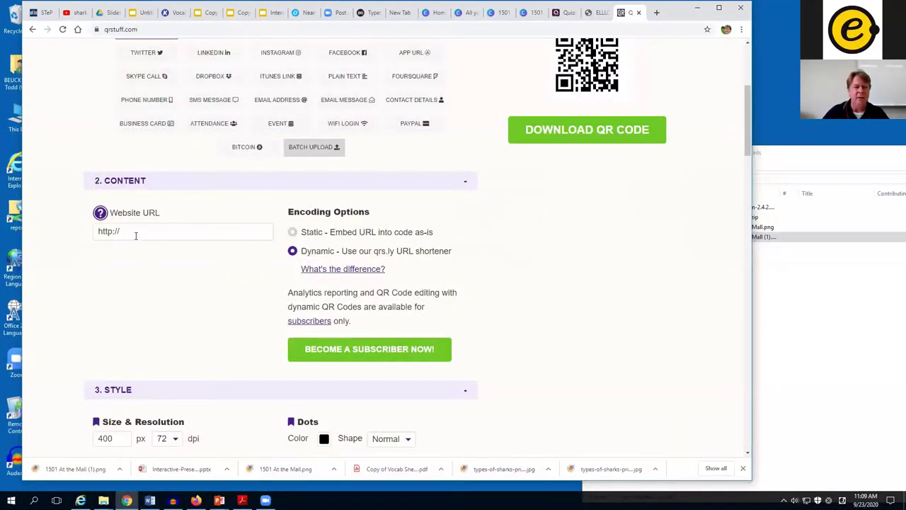
click(132, 231)
key(ctrl+v)
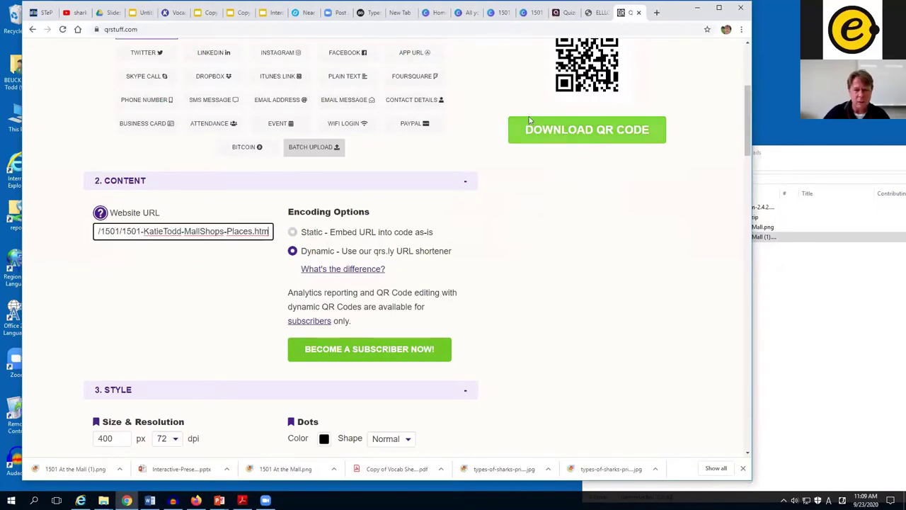
drag(615, 78, 783, 350)
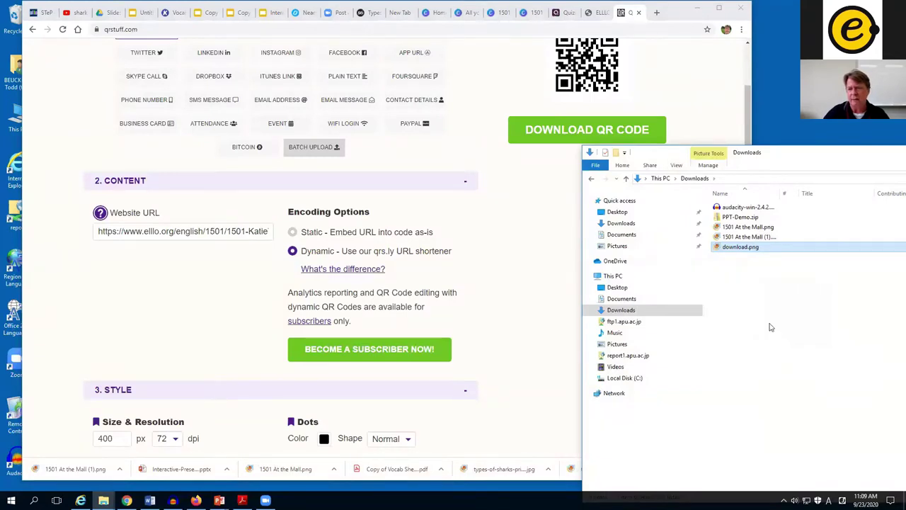
Return to the untitled presentation with the Downloads folder window in front.
click(695, 14)
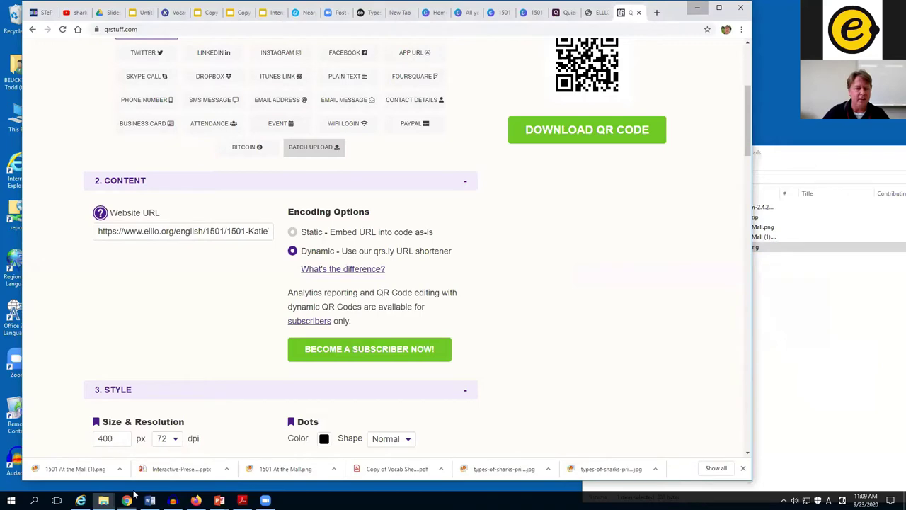
click(315, 53)
scroll(314, 53, up, 3)
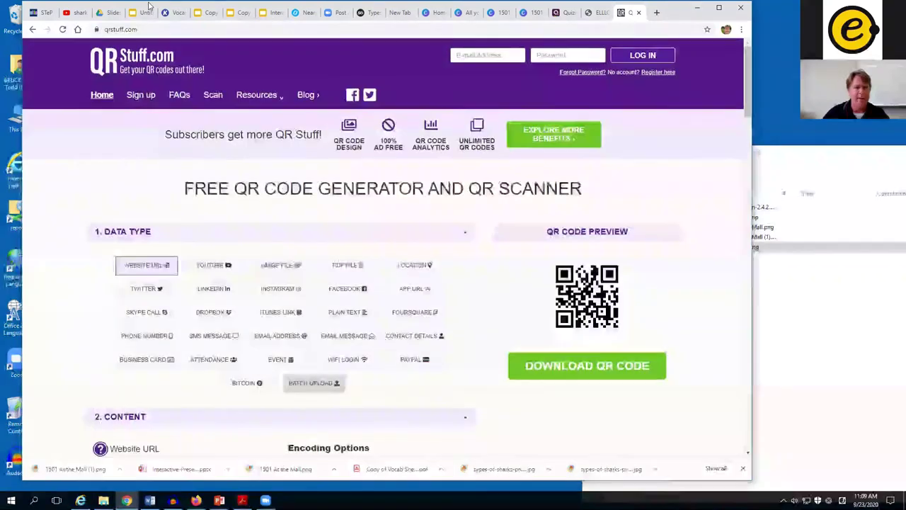
click(141, 13)
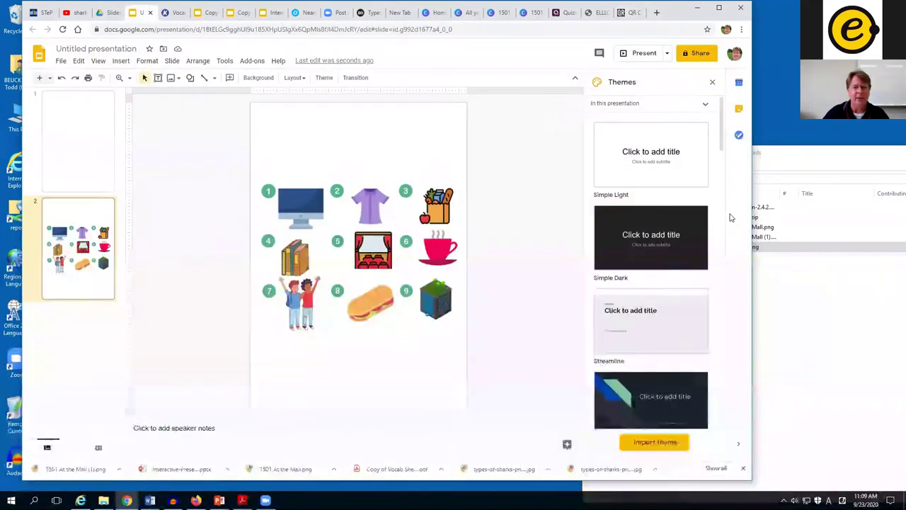
click(781, 163)
Drop download.png onto slide 2 and position the QR code at the top right.
drag(740, 246, 423, 160)
mouse_move(442, 130)
mouse_down()
mouse_move(422, 131)
mouse_move(432, 132)
mouse_up()
click(494, 154)
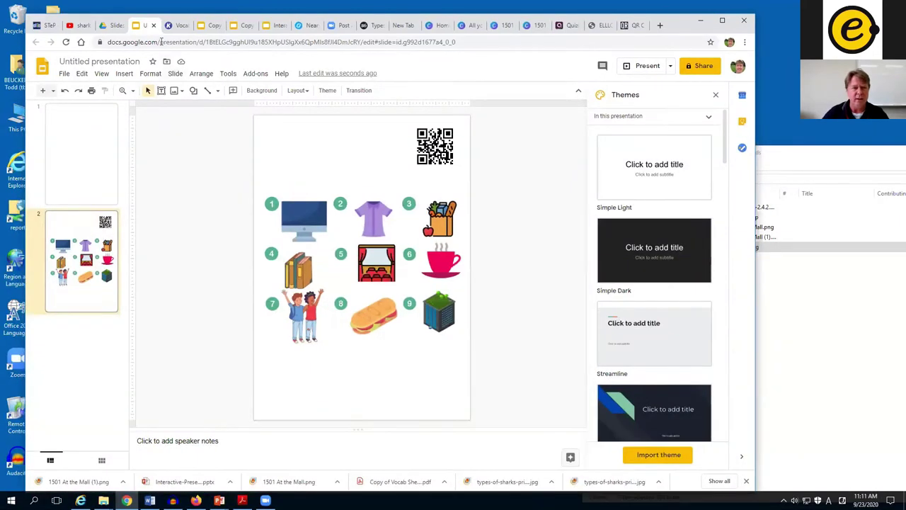
Open Vocab-Sheets.pdf from the Drive Slides folder with Annotate with Kami.
click(113, 25)
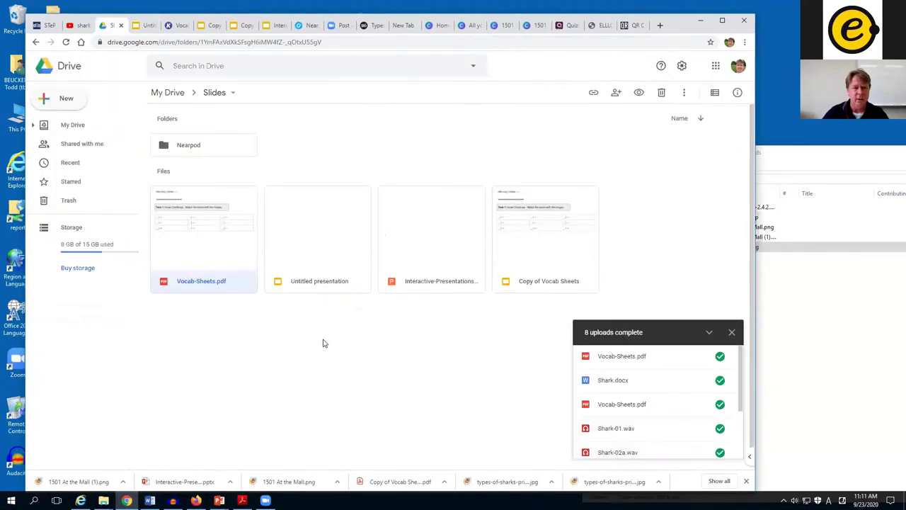
click(216, 257)
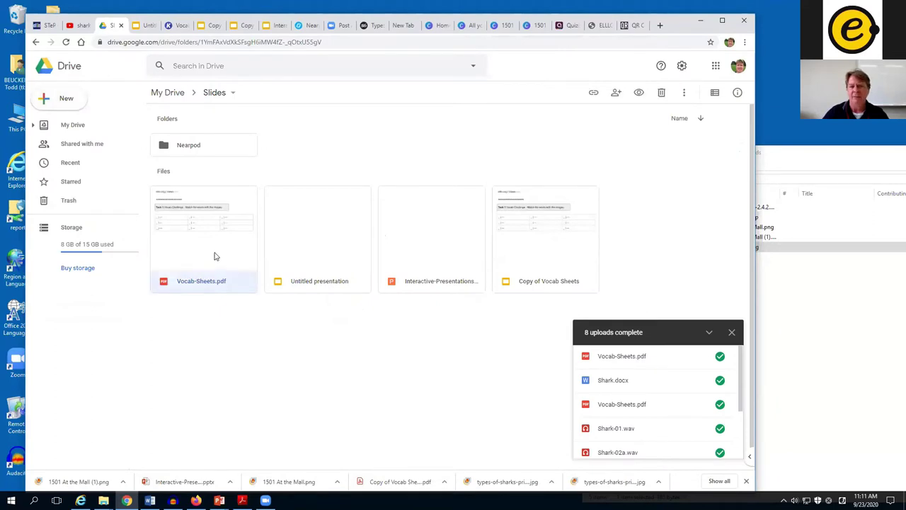
double_click(215, 253)
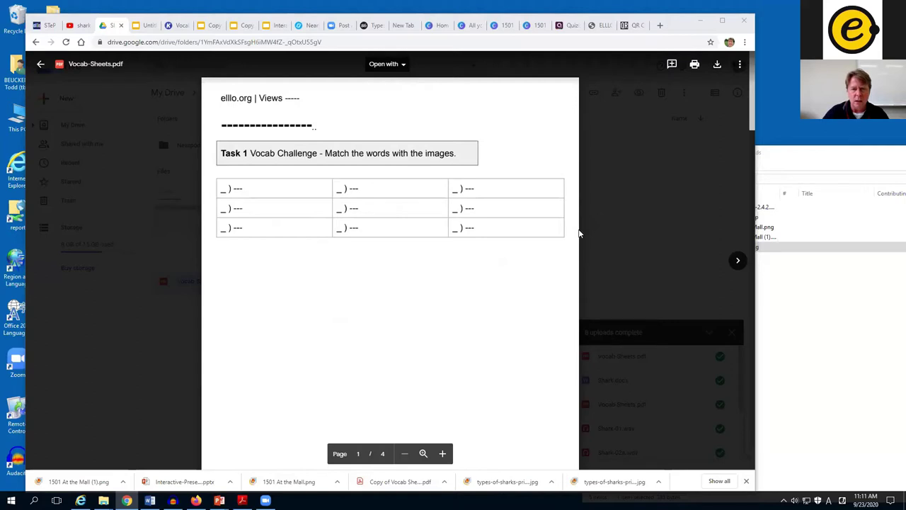
click(402, 66)
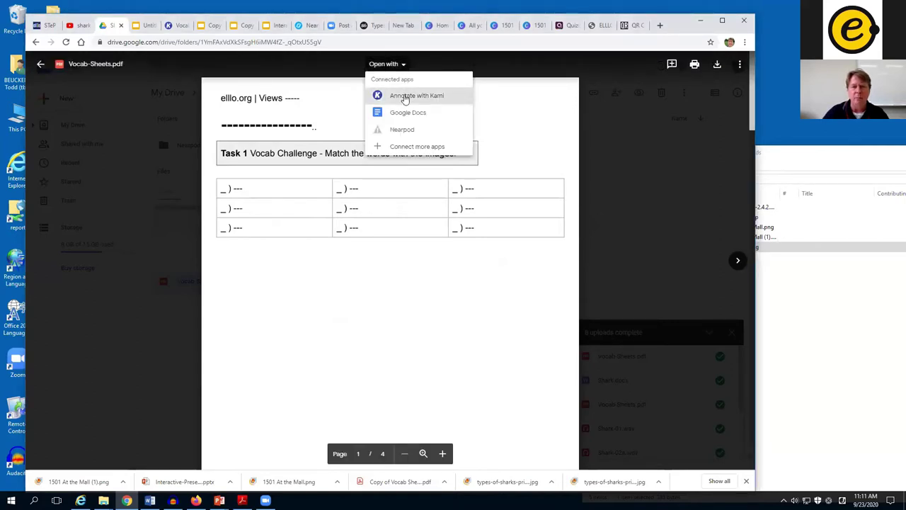
click(405, 97)
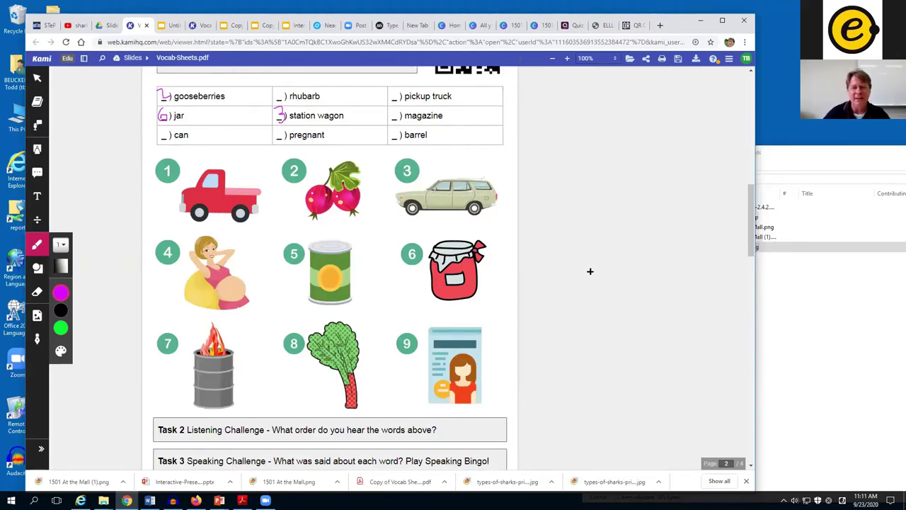
Review the annotated PDF pages down to page 4, At the Mall, then return to Copy of Vocab Sheets.
scroll(589, 270, up, 1)
scroll(589, 272, up, 2)
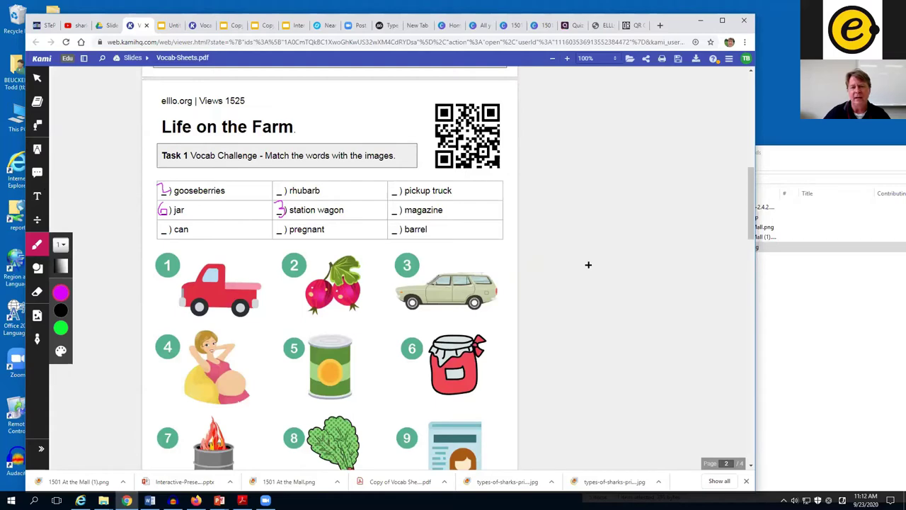
scroll(588, 265, down, 3)
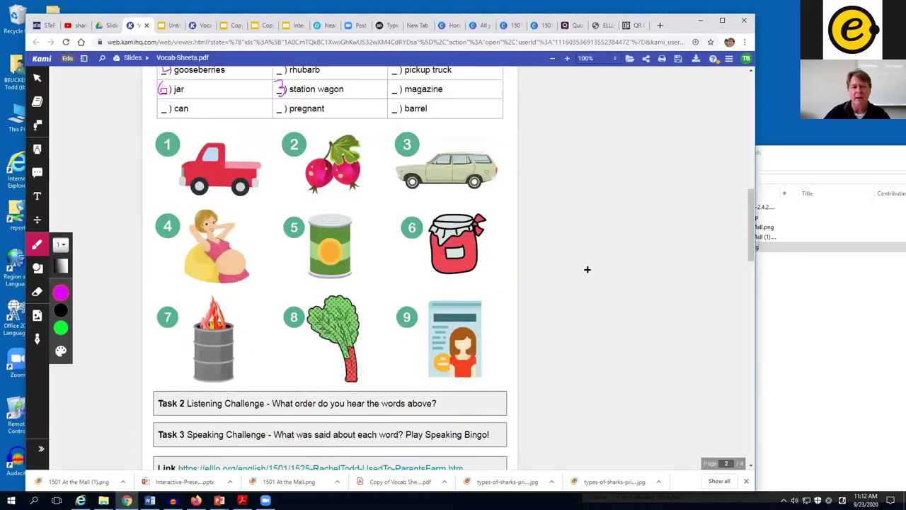
scroll(586, 268, down, 10)
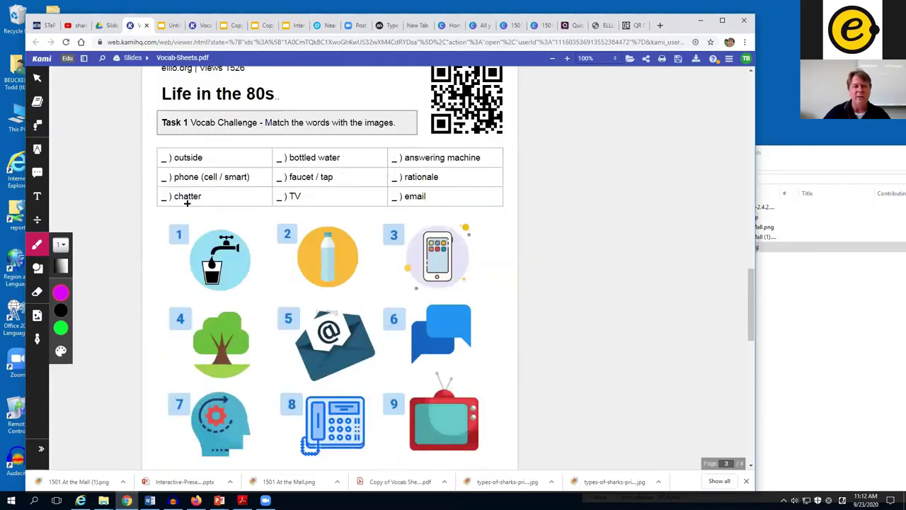
scroll(187, 202, down, 13)
scroll(245, 176, down, 3)
scroll(293, 208, up, 4)
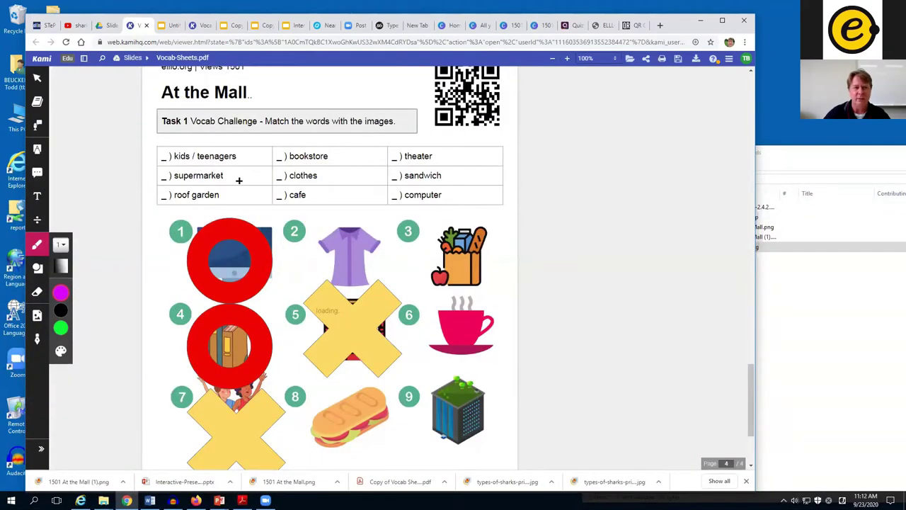
scroll(238, 180, down, 3)
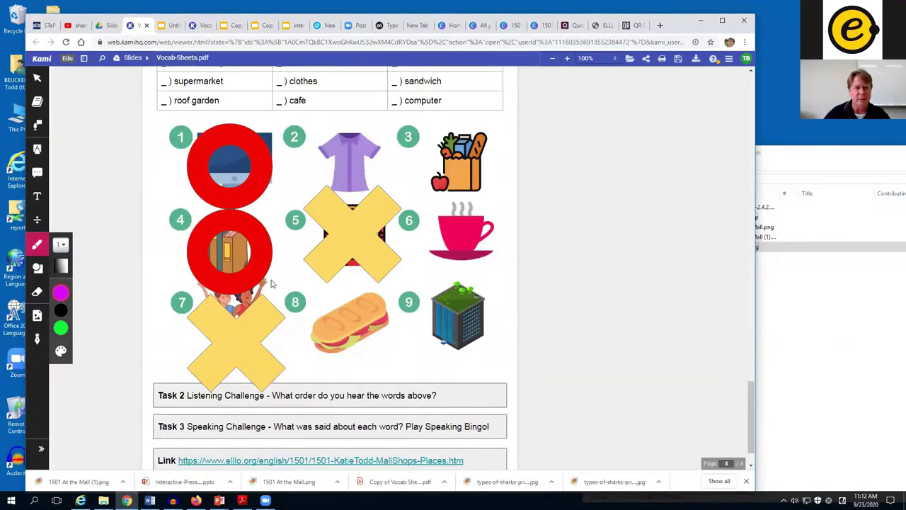
key(ctrl+8)
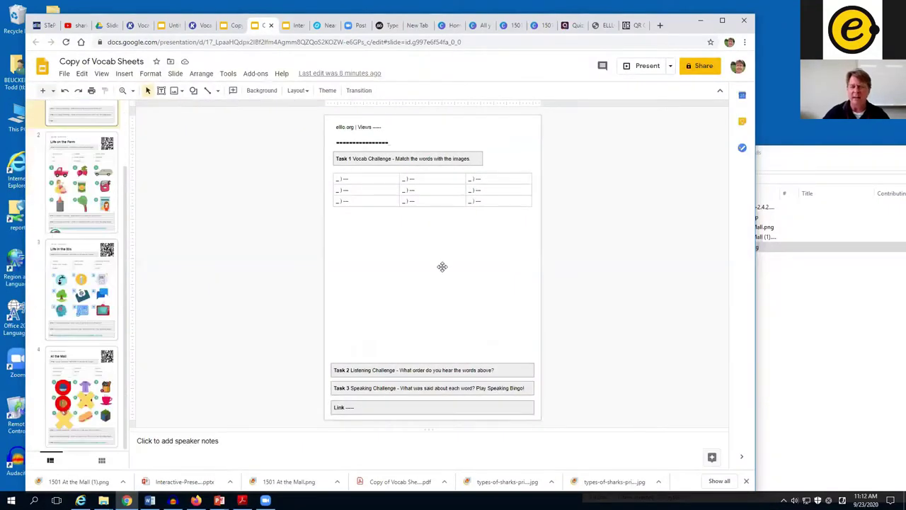
On the At the Mall slide, move two red circles and two yellow crosses into the margins.
key(End)
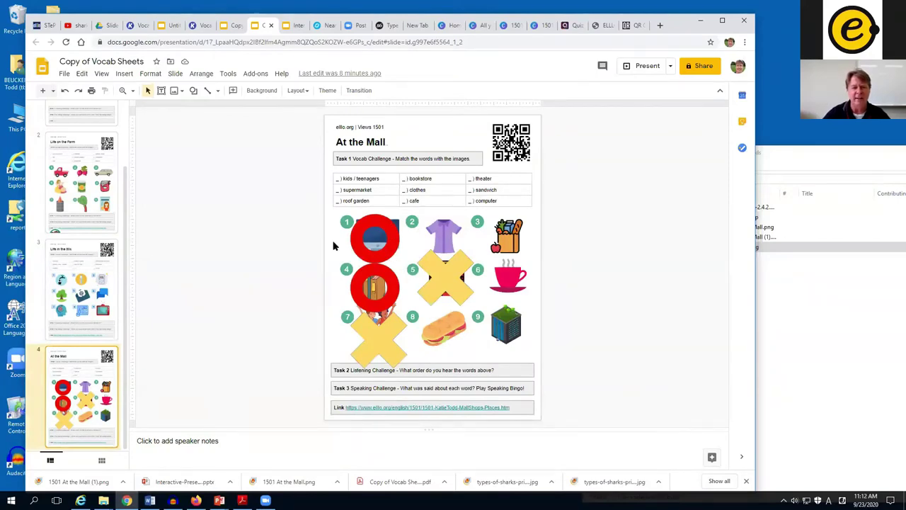
drag(355, 240, 298, 243)
drag(356, 286, 301, 306)
drag(445, 271, 559, 221)
click(383, 340)
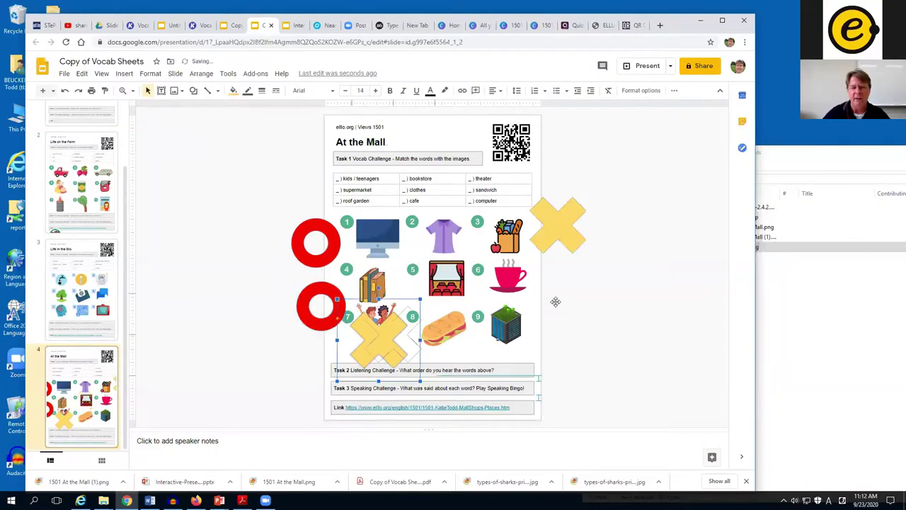
mouse_move(379, 337)
mouse_down()
mouse_move(559, 300)
mouse_move(560, 293)
mouse_up()
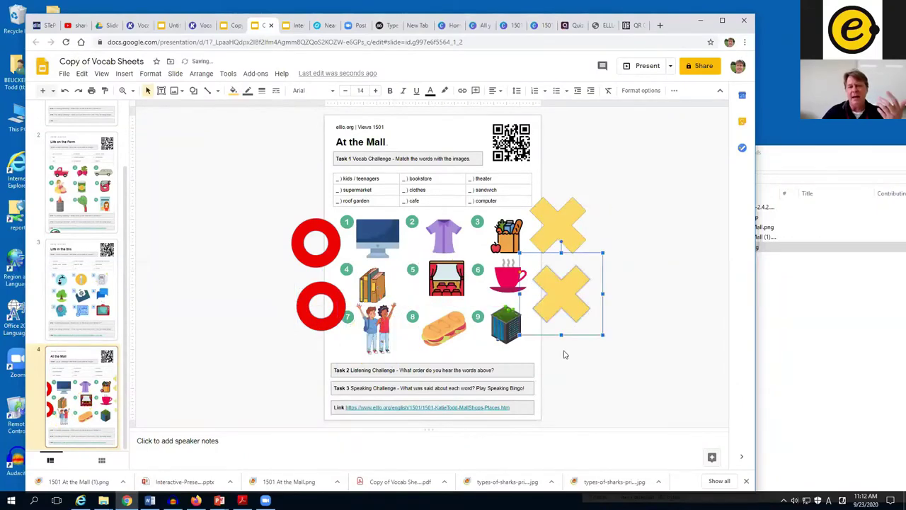
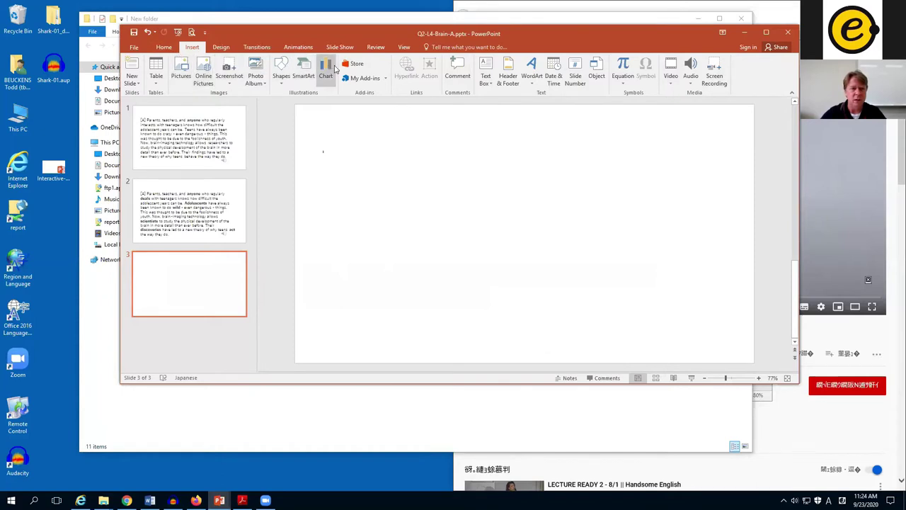
Draw a wide text box on slide 3, paste in the passage about surfer Fanning, and select it.
click(485, 71)
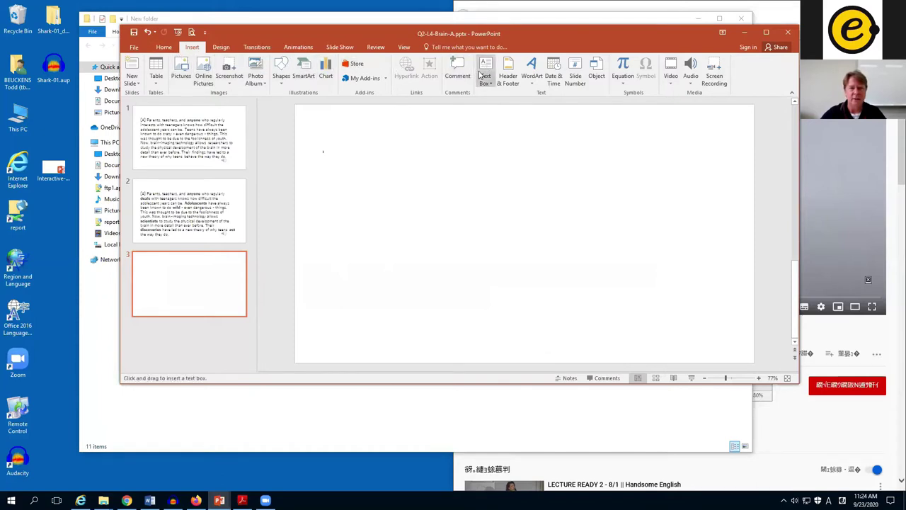
click(332, 153)
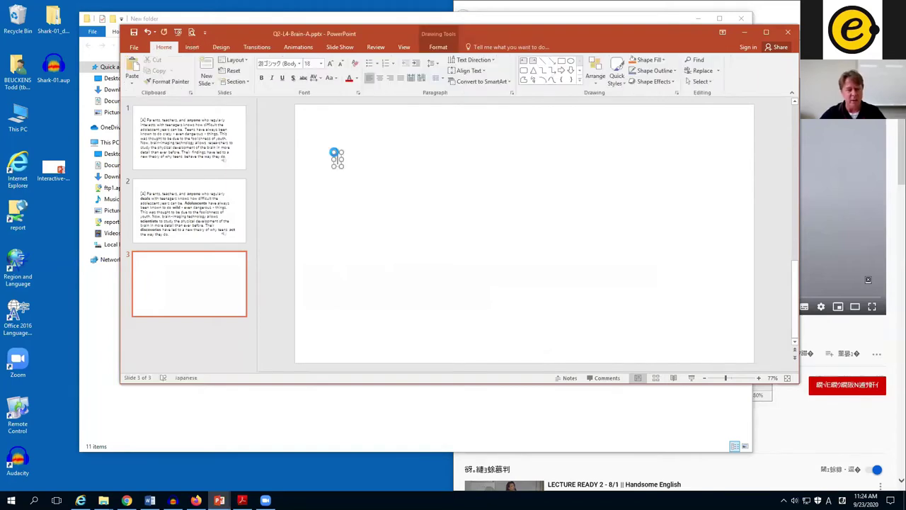
key(ctrl+v)
key(ctrl+z)
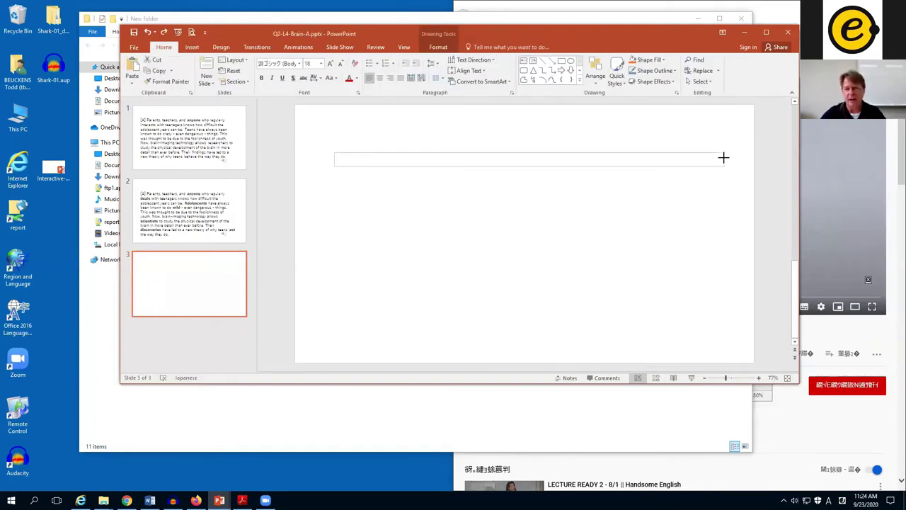
double_click(342, 162)
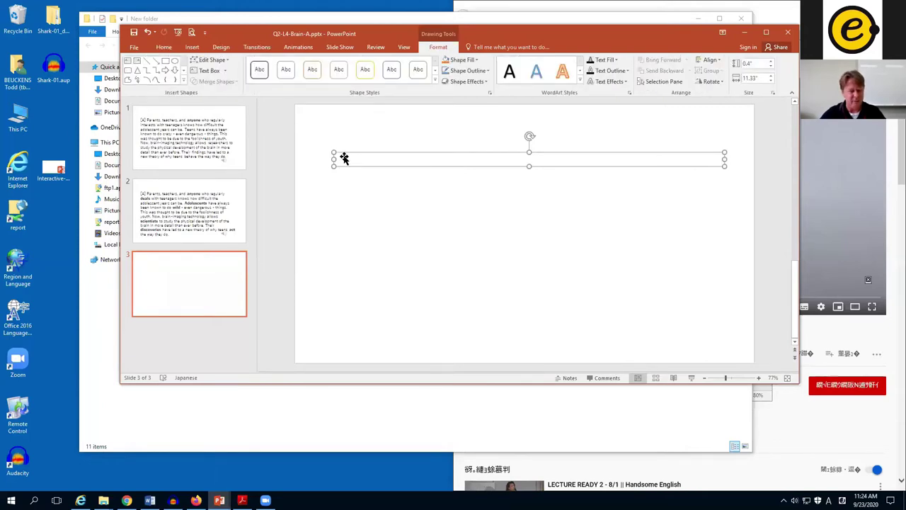
text(Millions of television viewers watching the surfing championships in South Africa witnessed a spectacle that seemed straight out of a horror film. While sitting on his surfboard waiting to compete, surfer Nick Fanning, was seemingly attacked by a great white shark on live television. Or was he? In plain sight, viewers saw the shark slowly emerge from the water and gnaw at his surfboard. Fanning naturally started flailing in the water to get away from the shark, but as rescuers rushed to the scene, the shark simply swam away.)
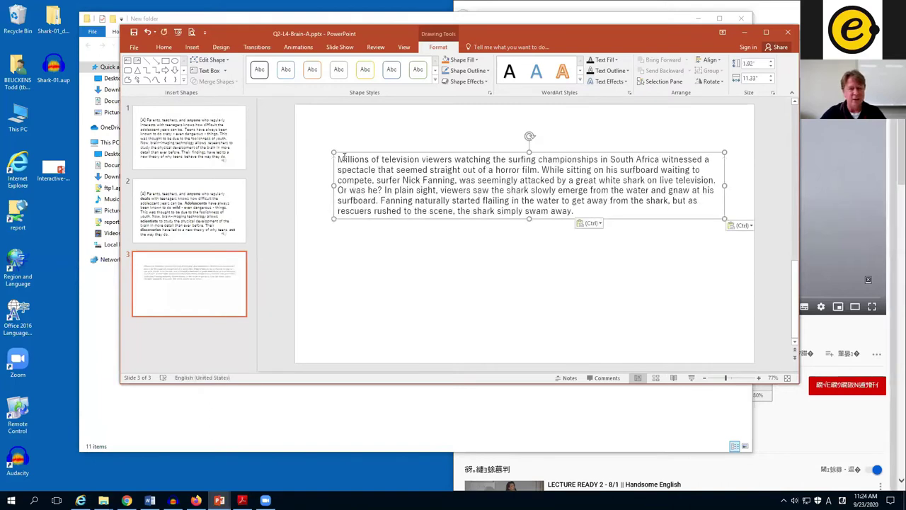
drag(577, 210, 337, 159)
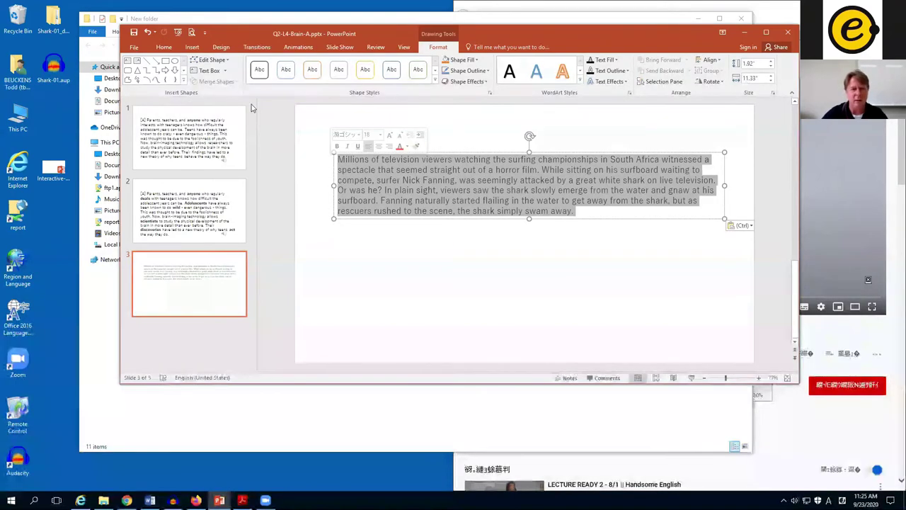
Set the selected shark passage to a 28-point font size.
click(135, 47)
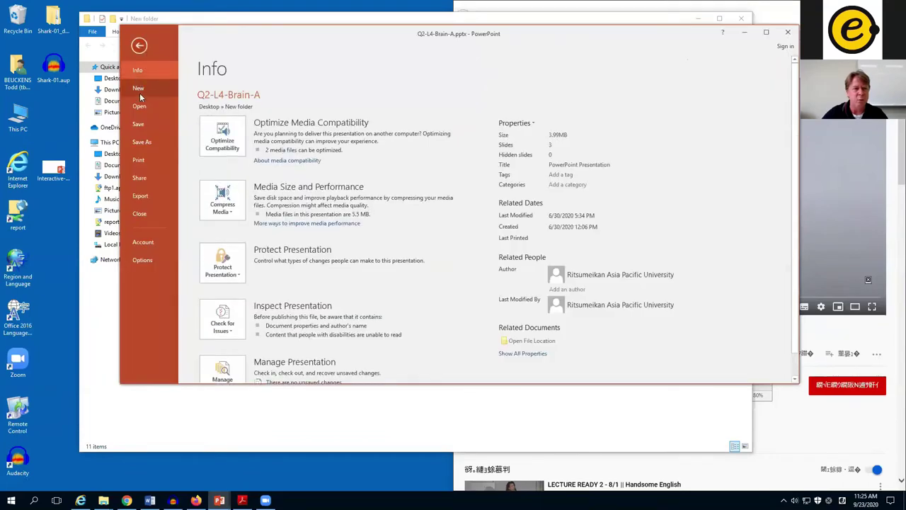
click(139, 46)
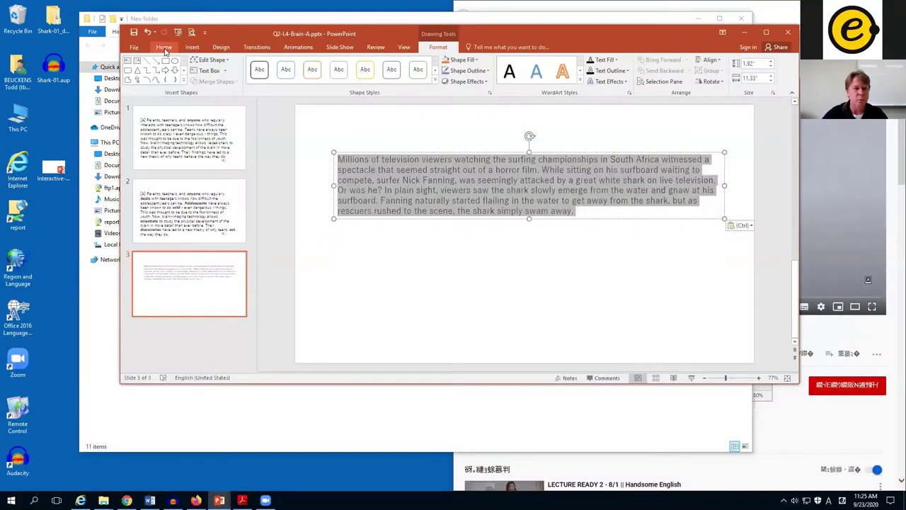
click(163, 47)
click(321, 63)
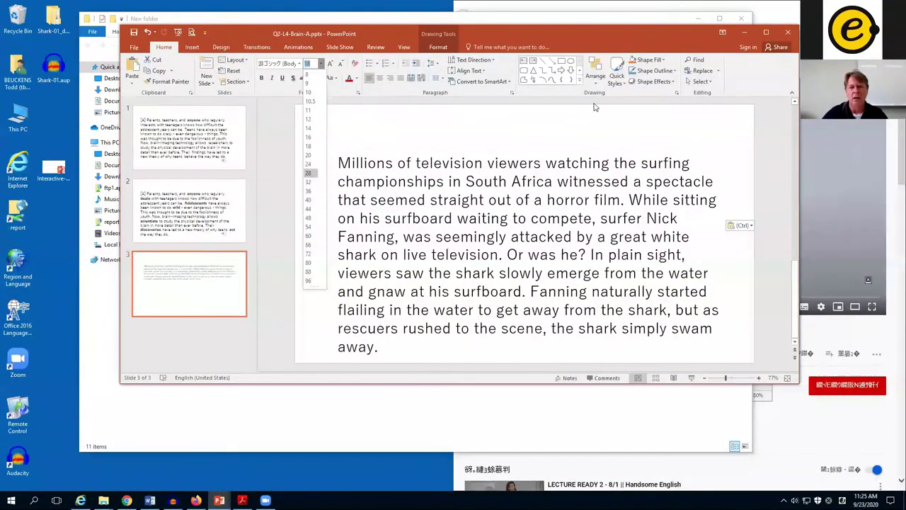
click(309, 174)
click(377, 210)
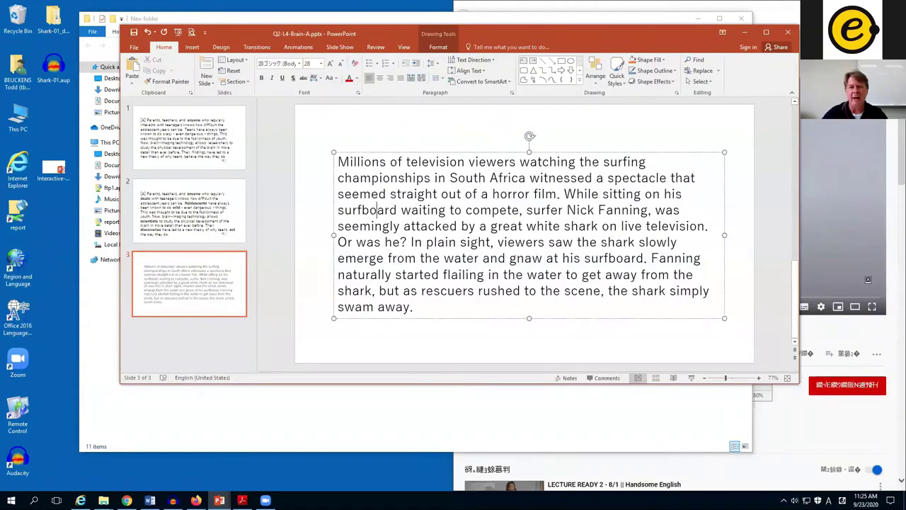
key(alt+Tab)
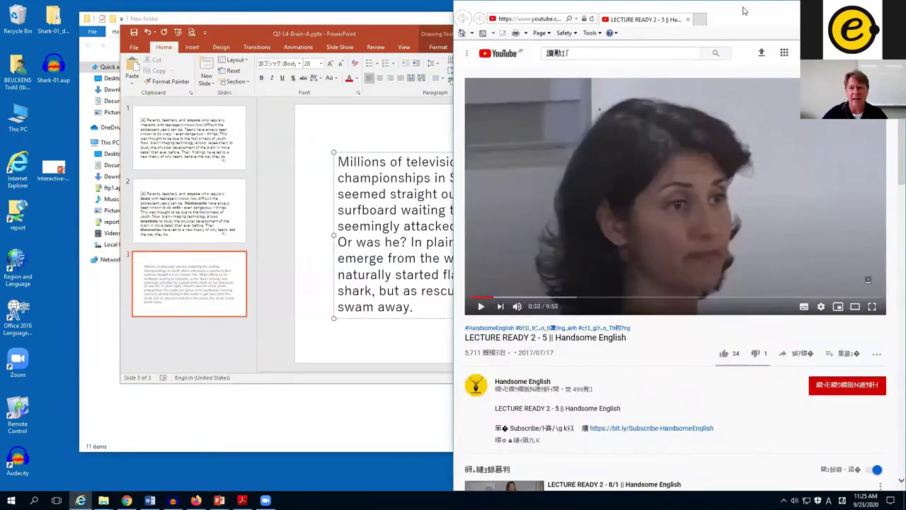
Minimize the browser, File Explorer and the Word Shark document windows so PowerPoint is in front.
key(super+Down)
key(super+Down)
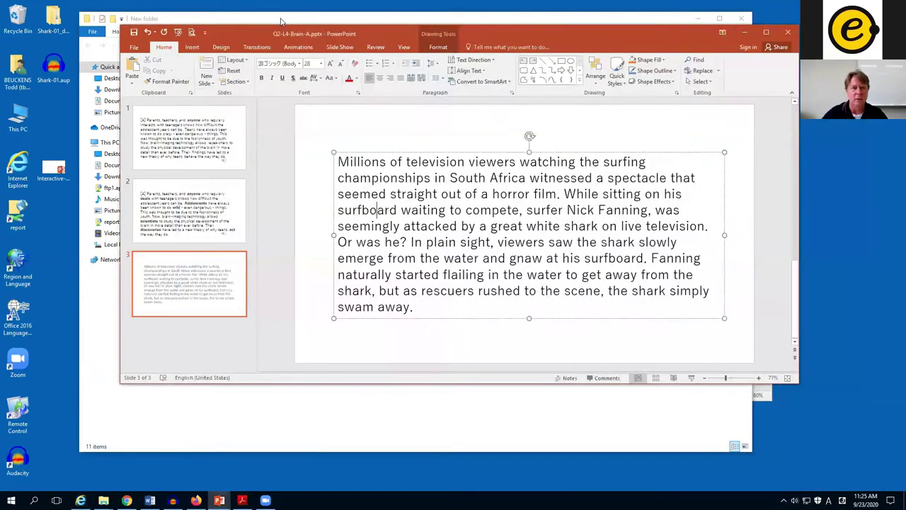
key(super+Down)
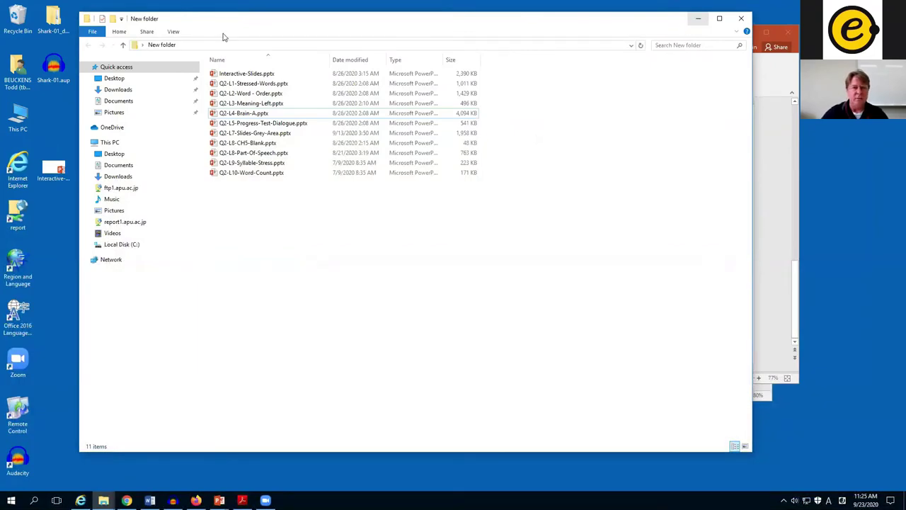
key(super+Down)
click(675, 52)
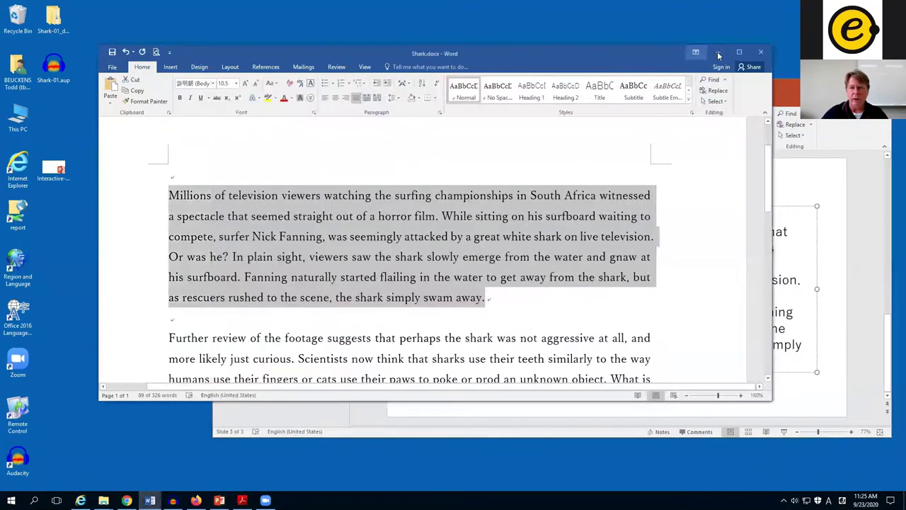
click(717, 51)
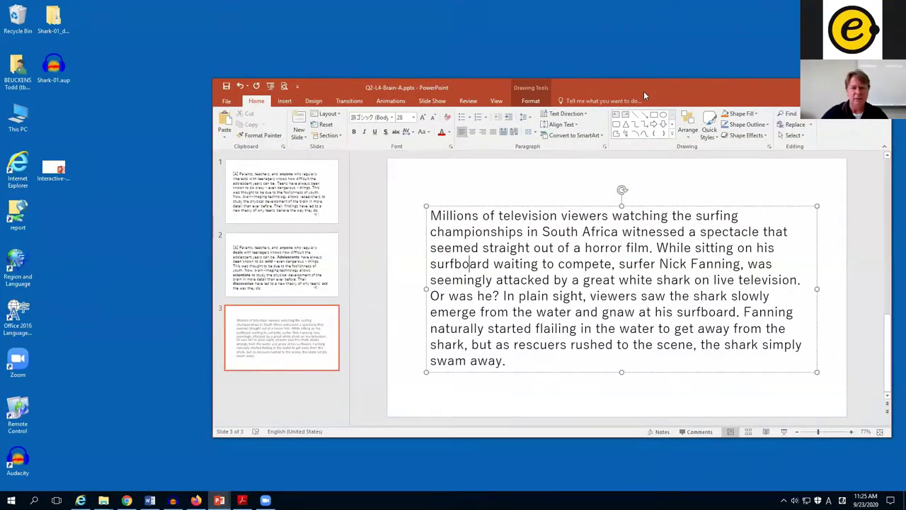
Add Shark-01.wav to slide 3 as an audio icon at the top-left and test its playback.
drag(434, 82, 267, 251)
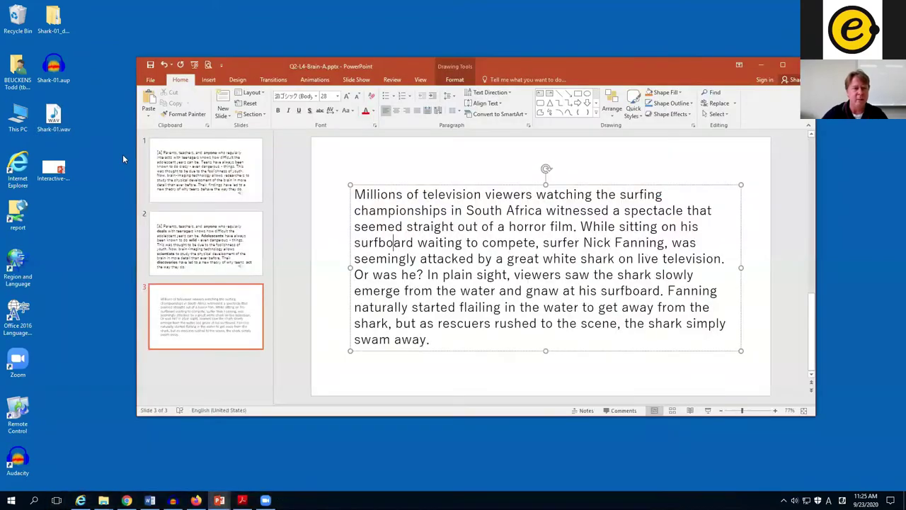
drag(346, 190, 344, 155)
click(417, 242)
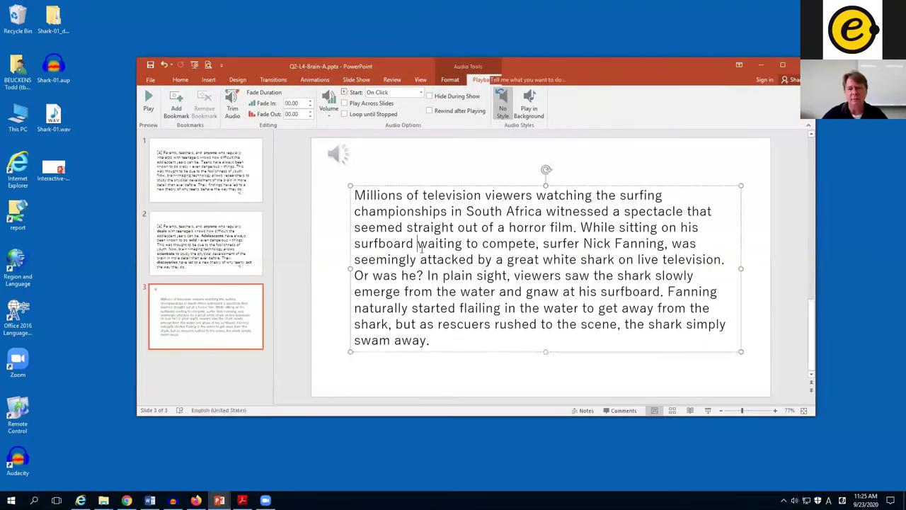
click(335, 155)
click(319, 178)
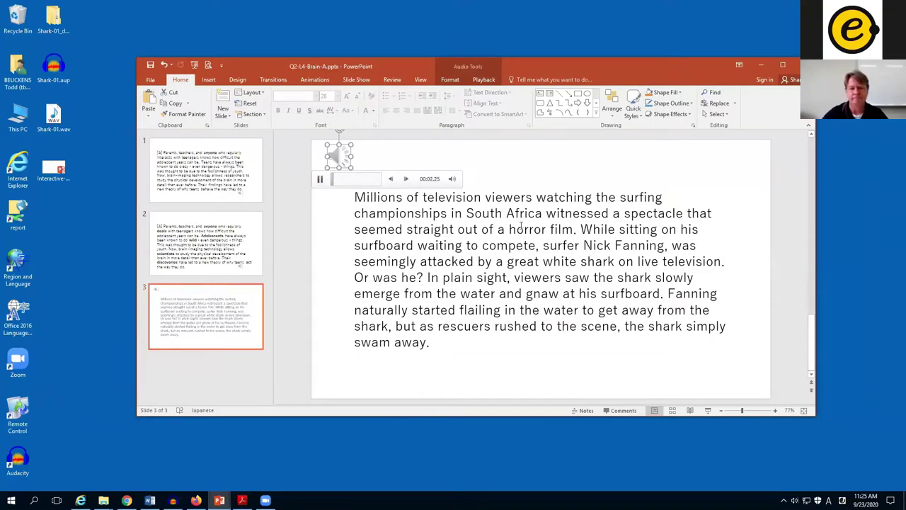
click(319, 180)
click(607, 213)
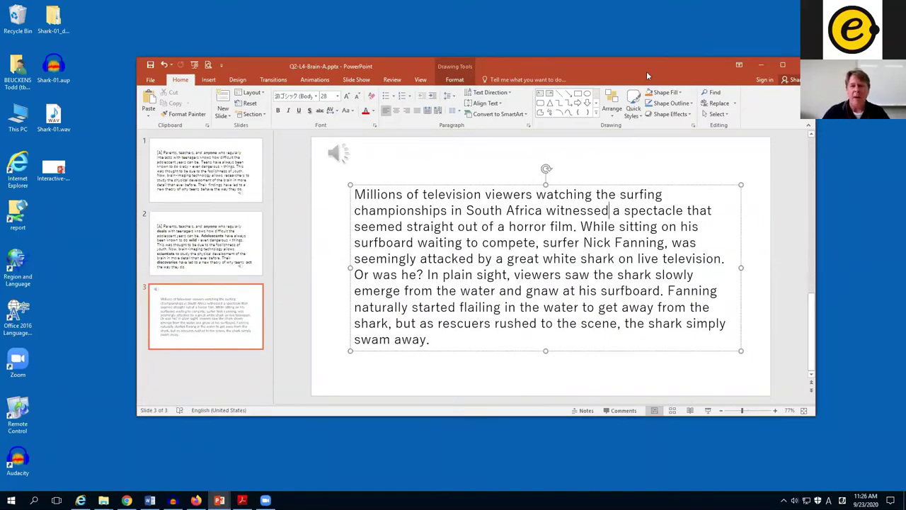
Run the slide show on slide 3, play the shark audio, then end the show.
drag(646, 71, 613, 58)
click(421, 230)
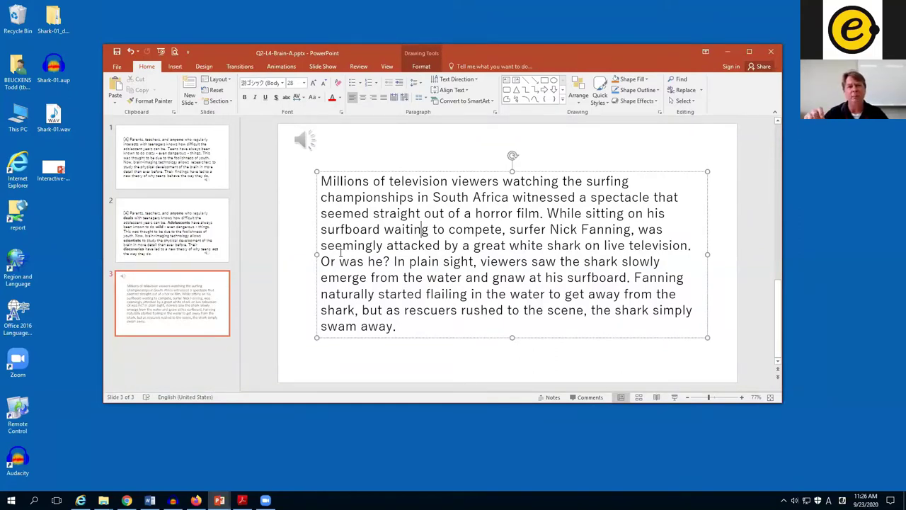
click(615, 248)
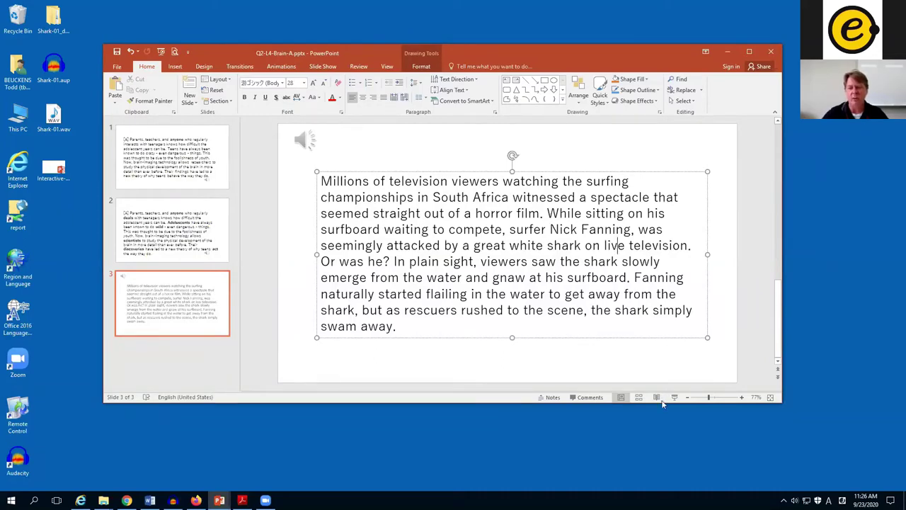
click(674, 397)
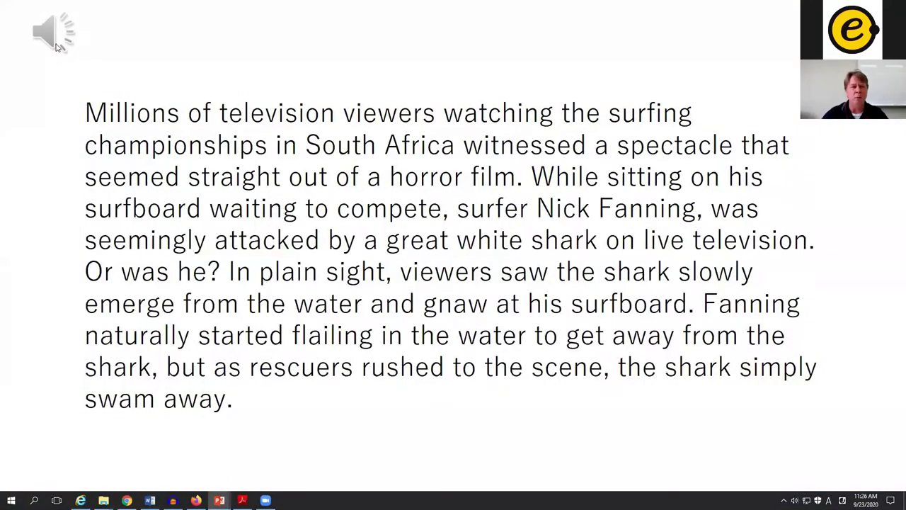
mouse_move(57, 47)
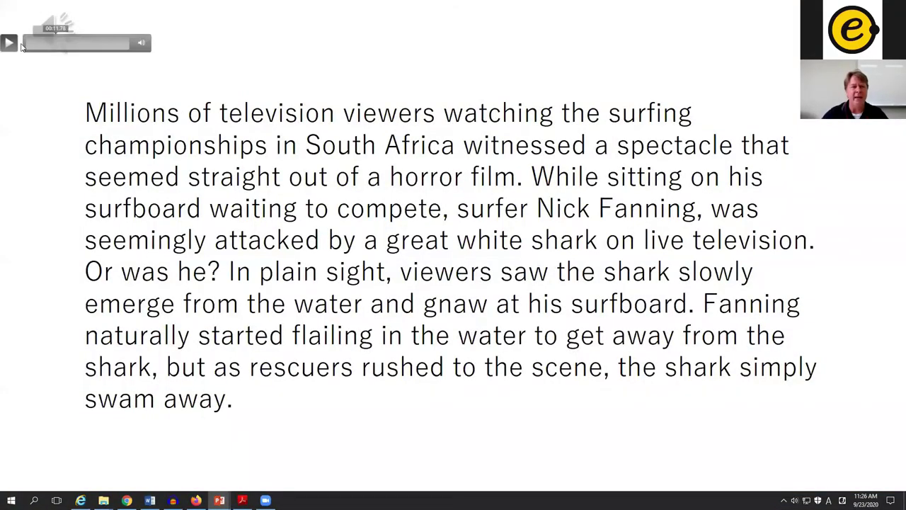
click(8, 44)
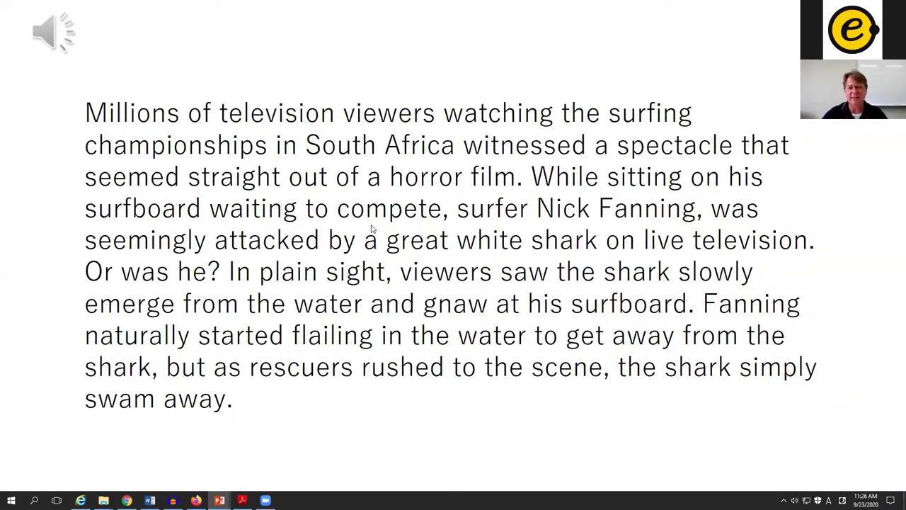
key(Escape)
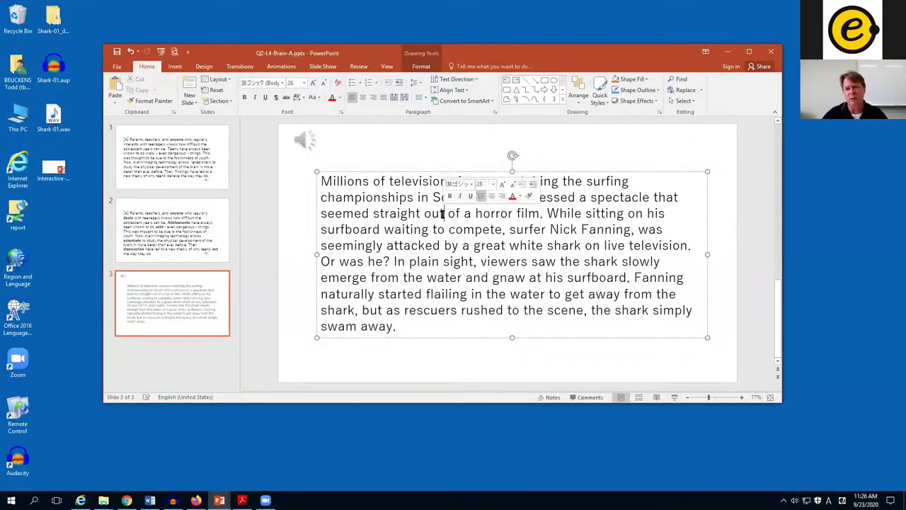
Return to slide 3, select its audio clip and a passage phrase, then launch Audacity.
click(186, 228)
click(177, 172)
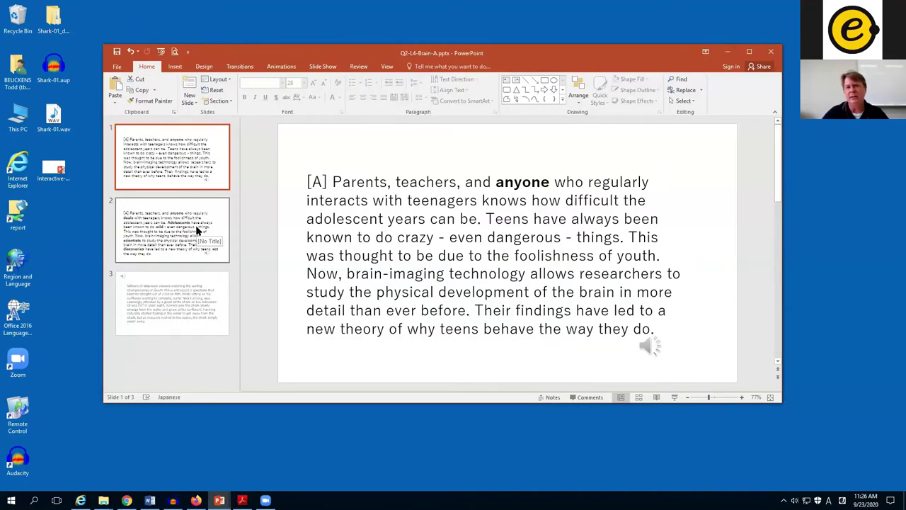
click(179, 306)
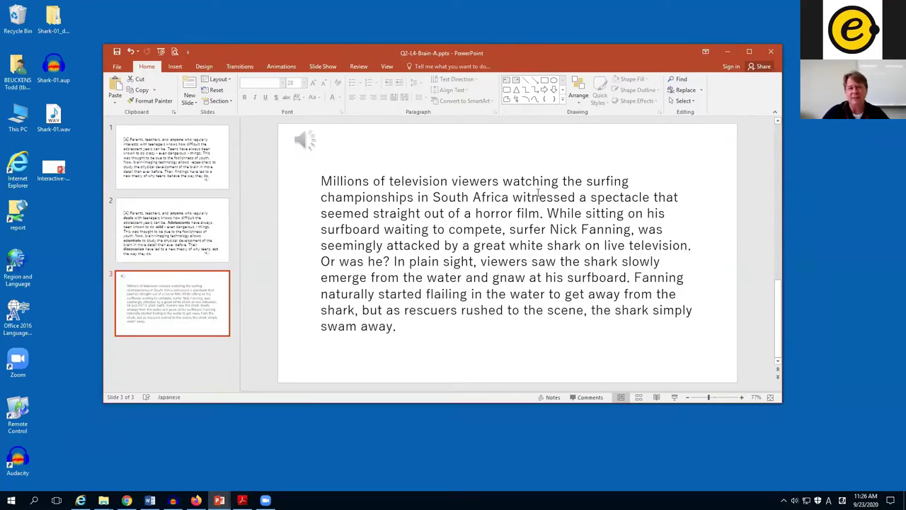
click(302, 140)
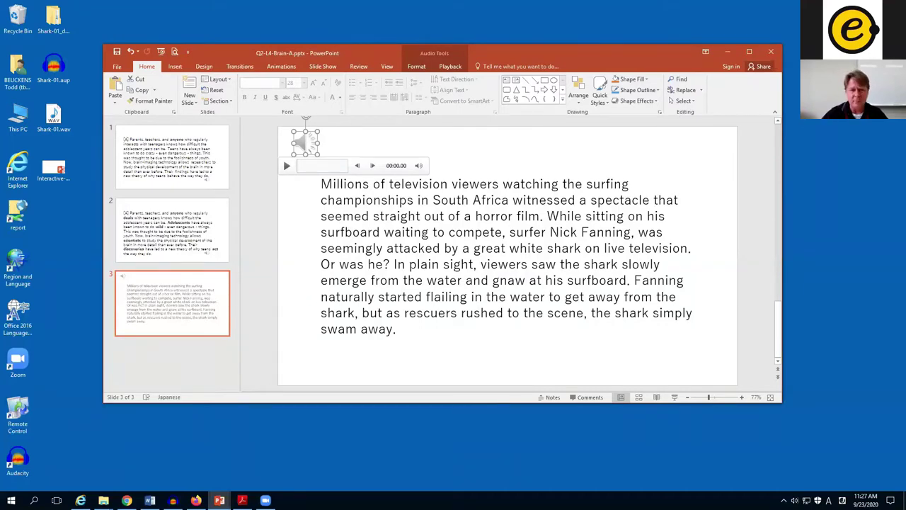
click(392, 242)
drag(386, 245, 383, 229)
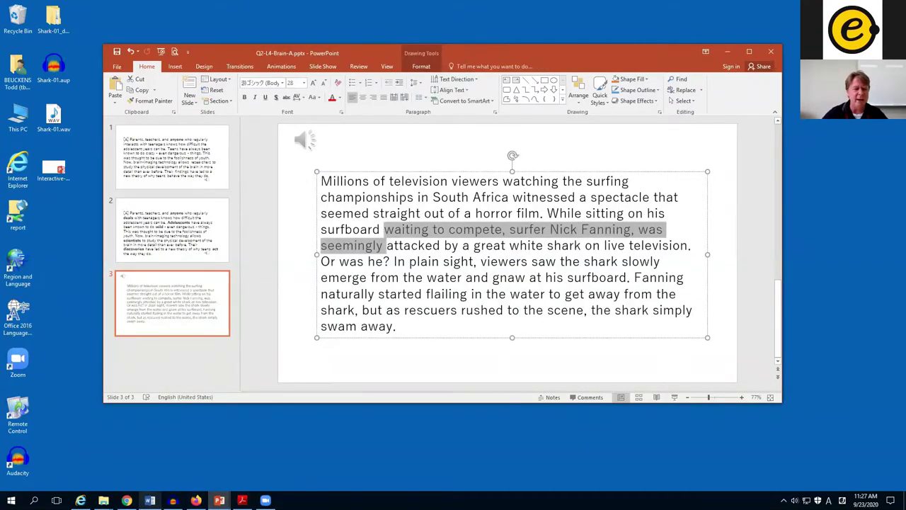
click(18, 459)
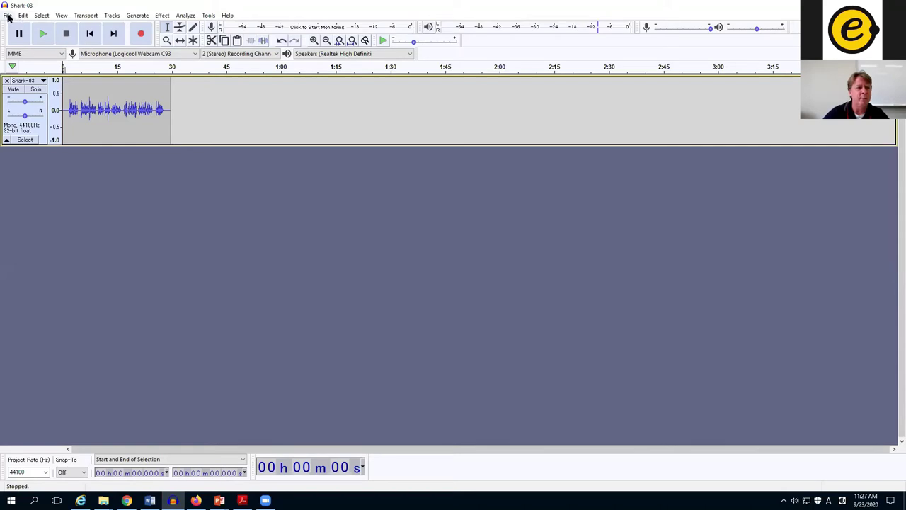
Start a new Audacity project, record a four-second narration, and play it back.
click(7, 15)
click(22, 26)
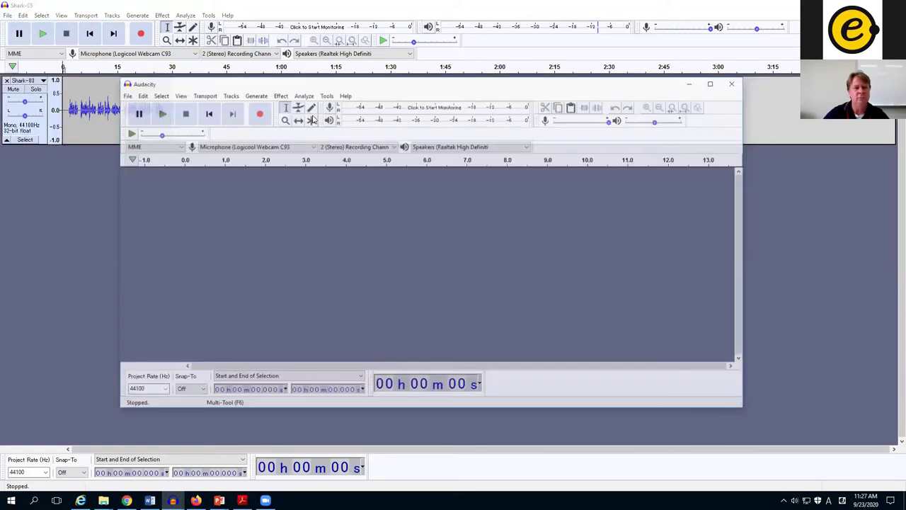
click(259, 112)
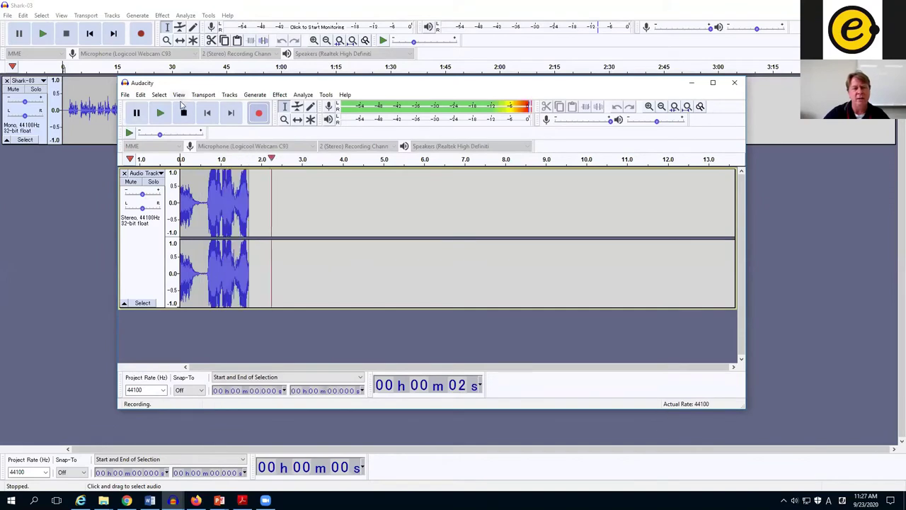
click(183, 114)
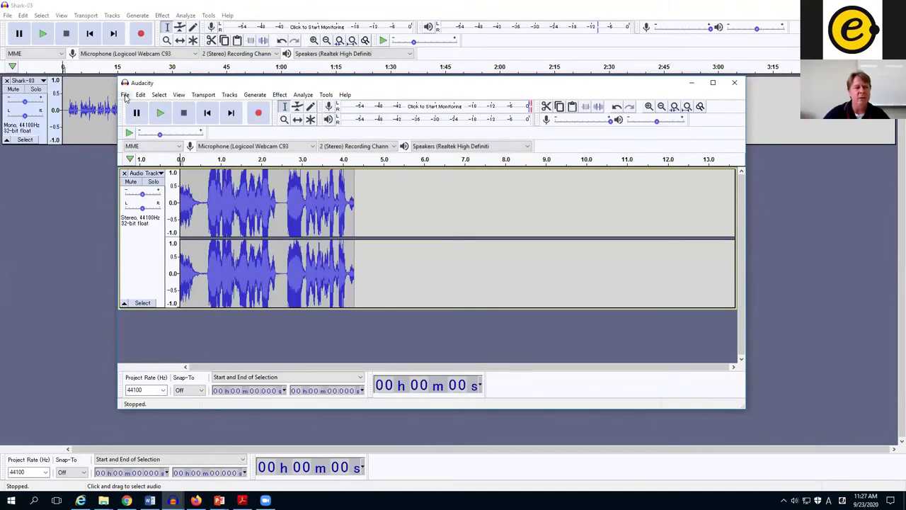
click(161, 114)
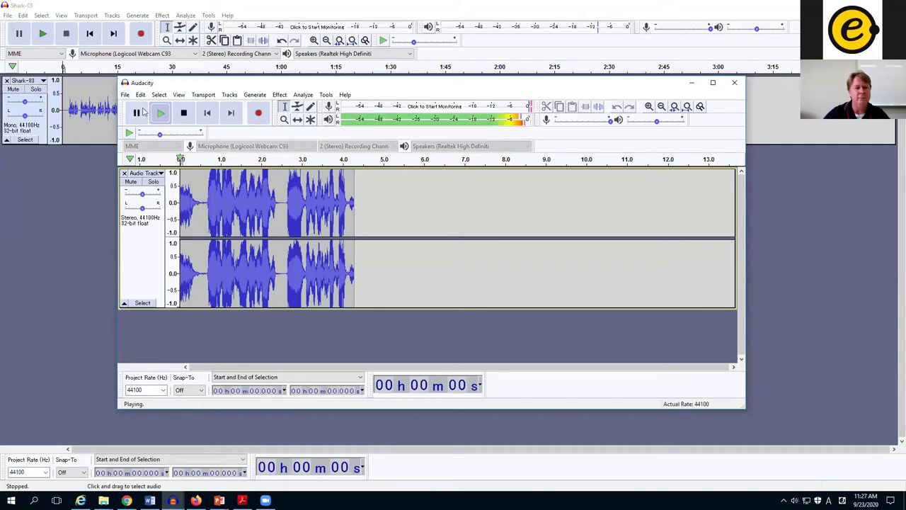
key(space)
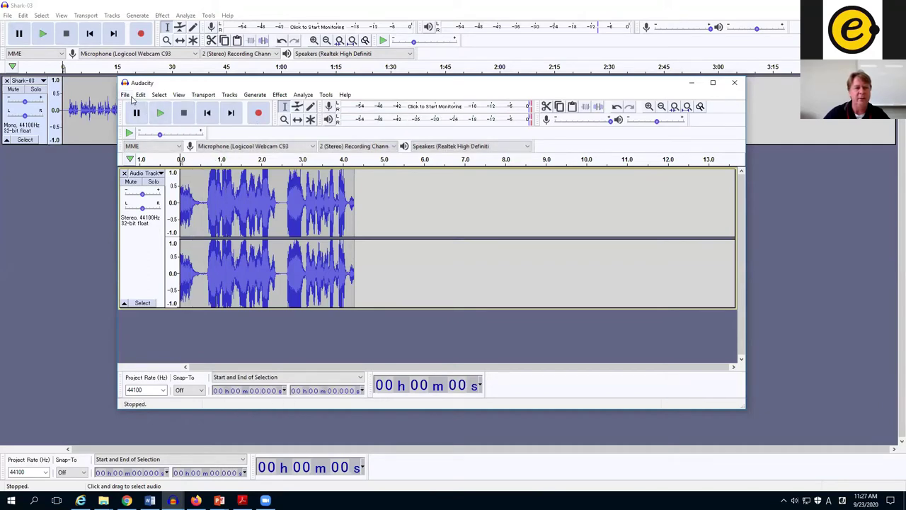
Export the recording as untitled.wav to the Desktop.
click(125, 95)
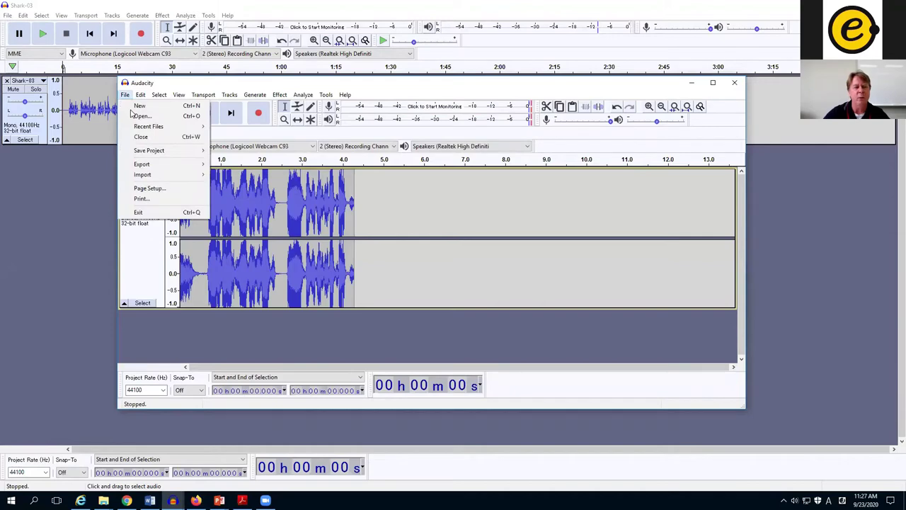
mouse_move(204, 164)
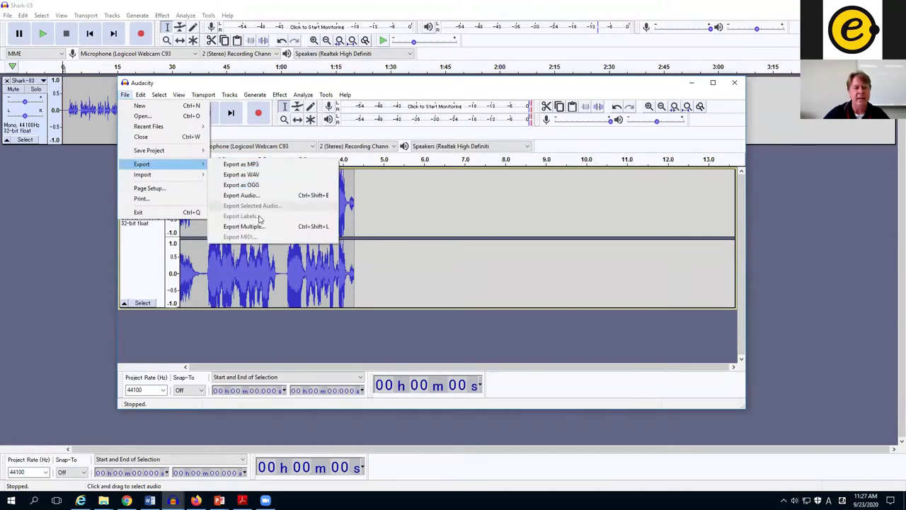
click(258, 175)
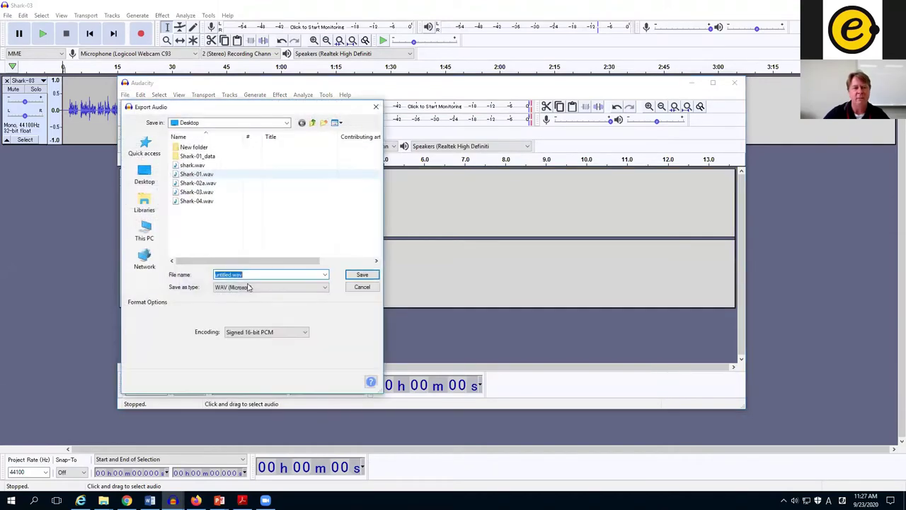
click(361, 275)
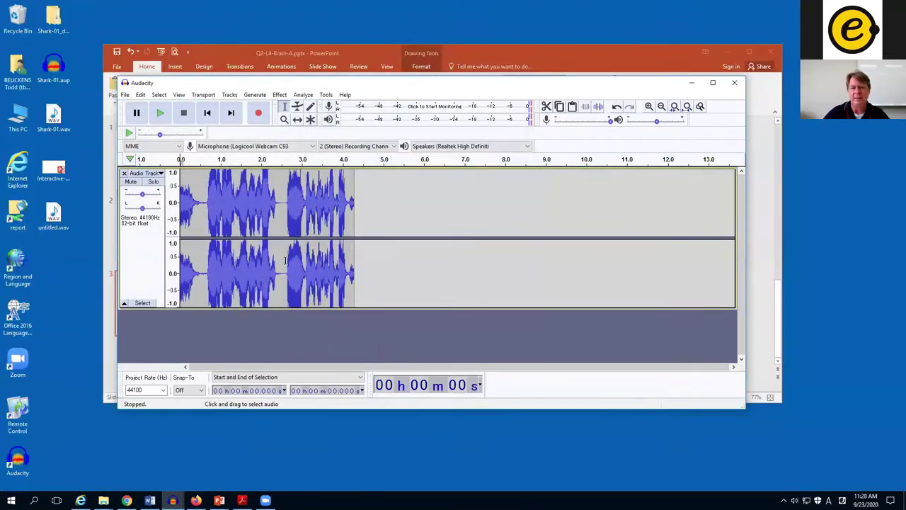
On slide 3, delete the Shark-01 audio, add untitled.wav, play it, then delete it as well.
click(691, 83)
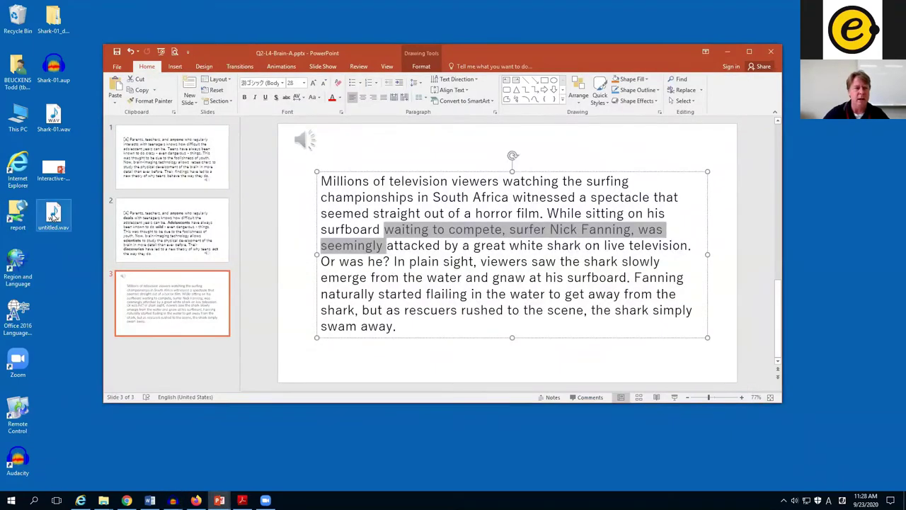
click(169, 314)
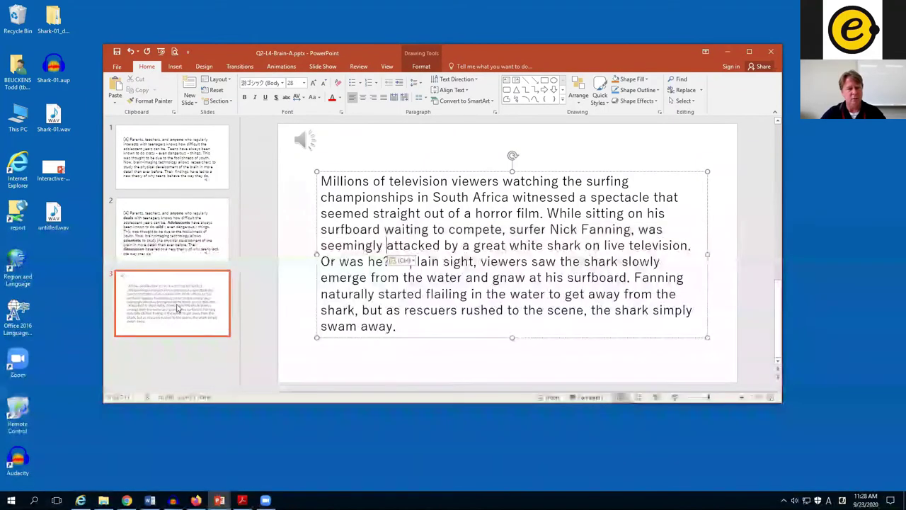
click(304, 142)
key(Delete)
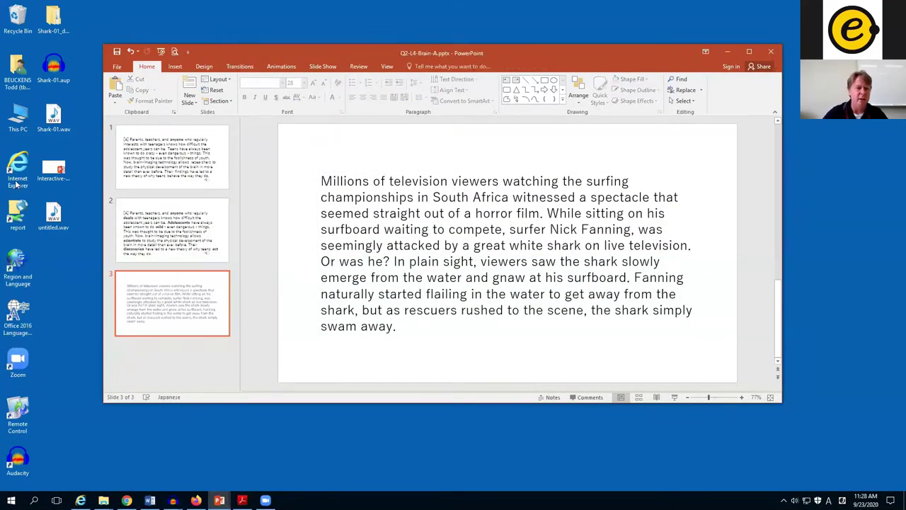
drag(53, 212, 285, 153)
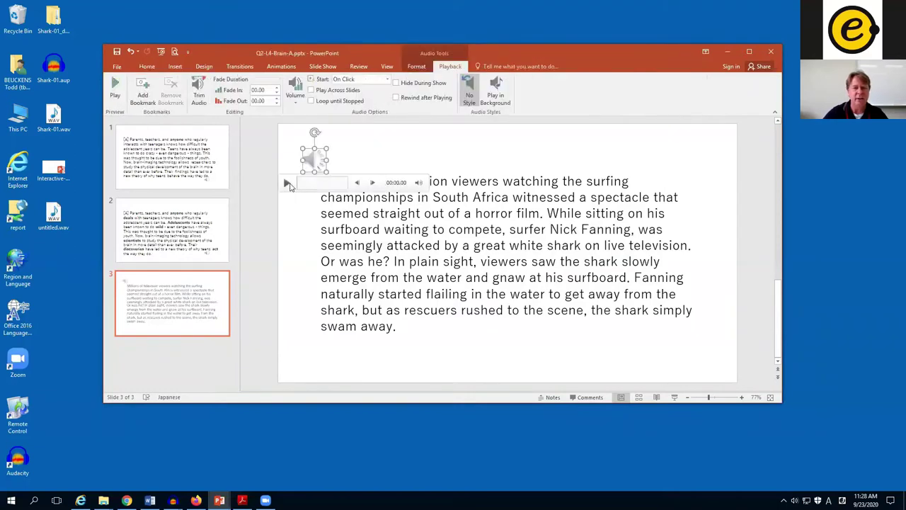
click(288, 184)
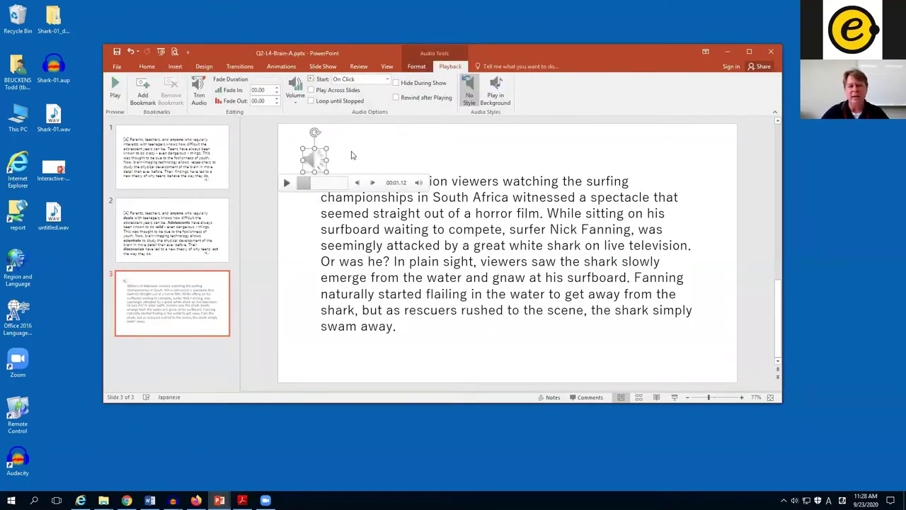
key(Delete)
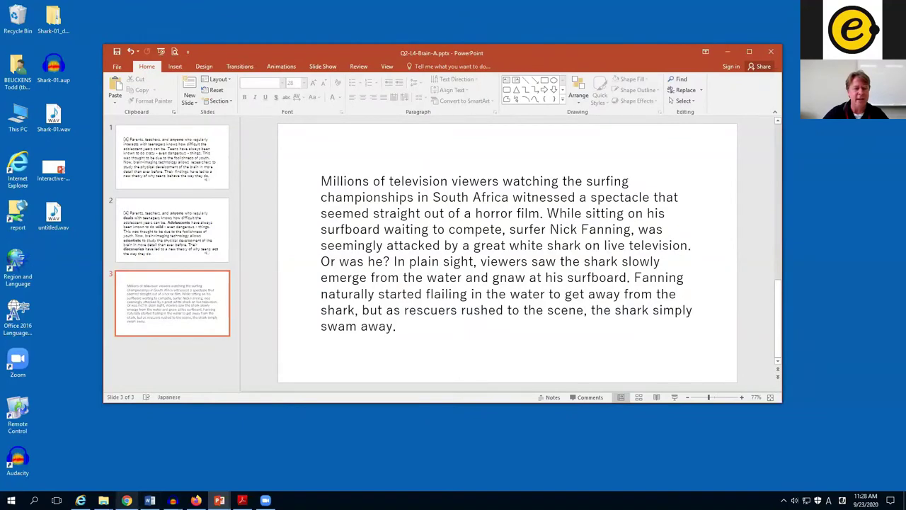
In Chrome, close the Copy of Vocab Sheets, Untitled presentation, Vocab and Slides tabs.
click(126, 500)
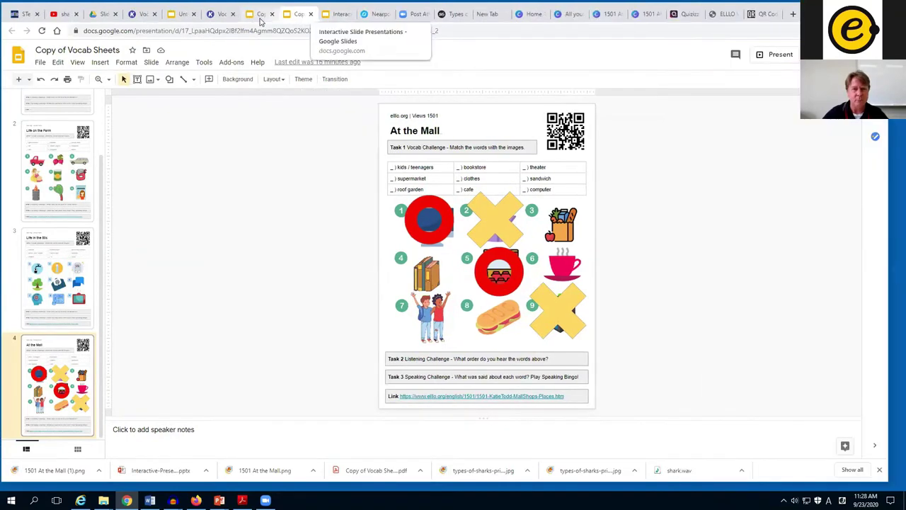
click(356, 19)
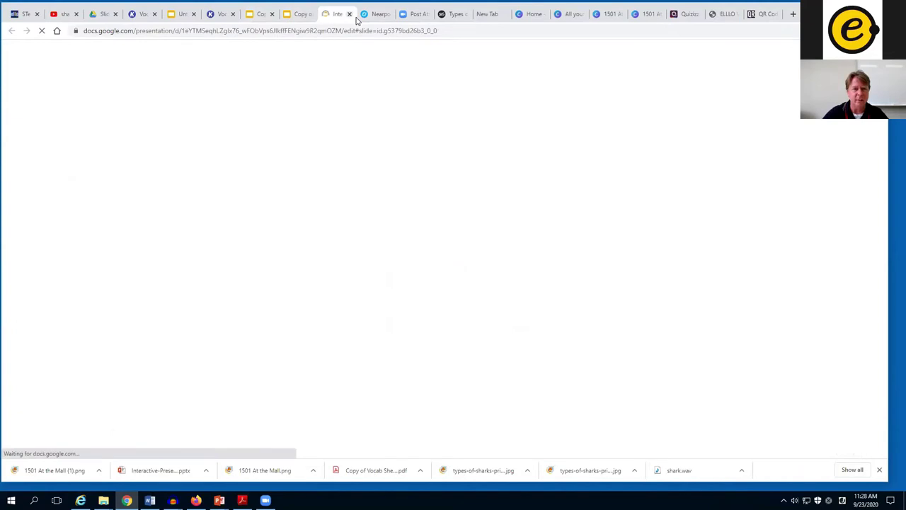
key(ctrl+shift+Tab)
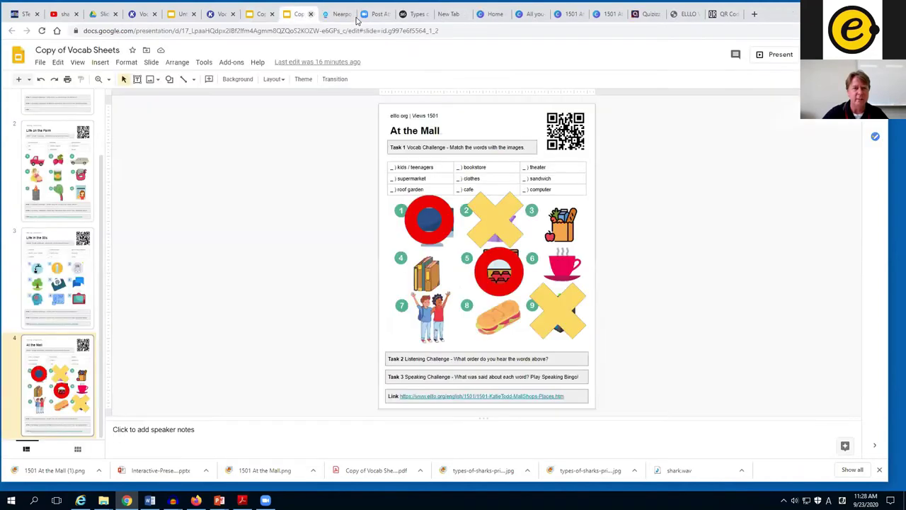
key(ctrl+w)
click(191, 15)
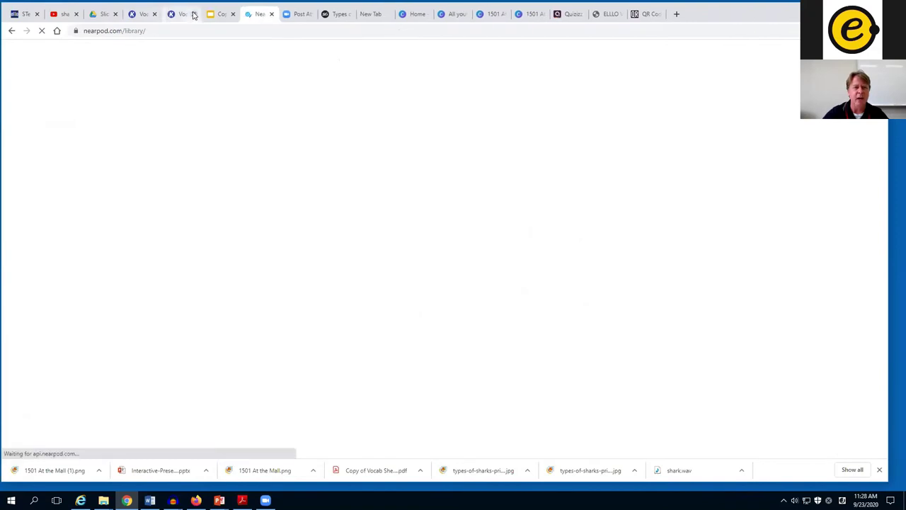
click(193, 14)
click(155, 14)
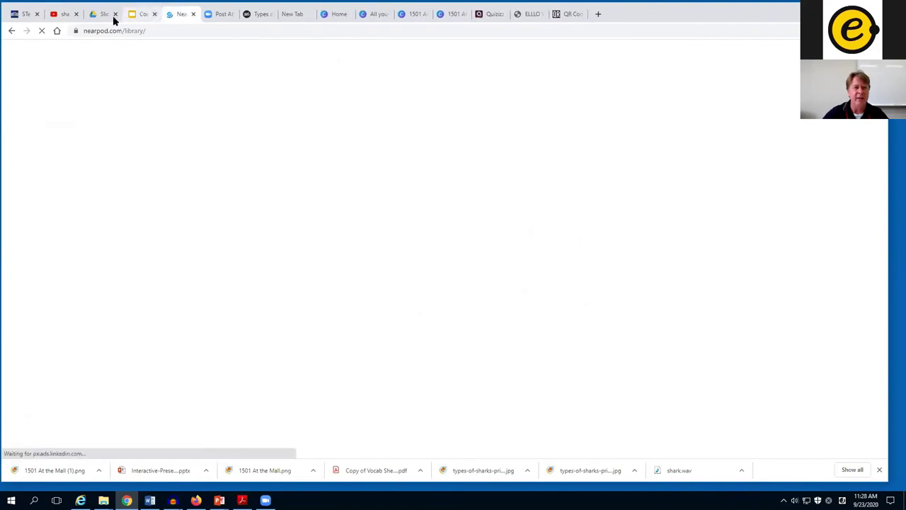
click(115, 14)
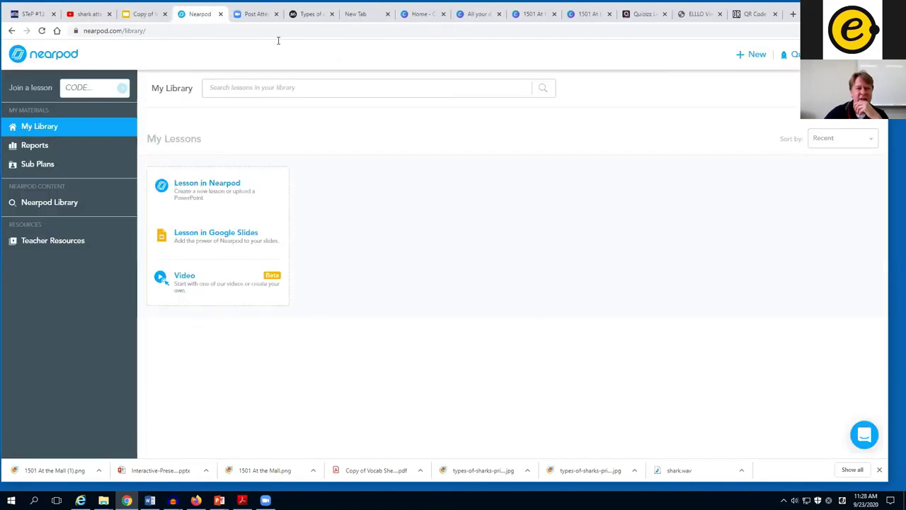
Close the Types of sharks print tab and scroll through the Nearpod My Library list.
click(332, 19)
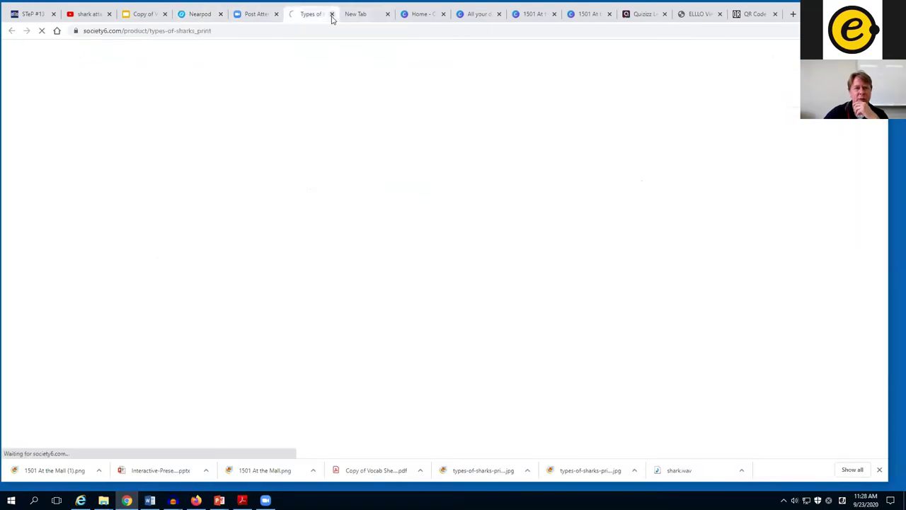
middle_click(290, 15)
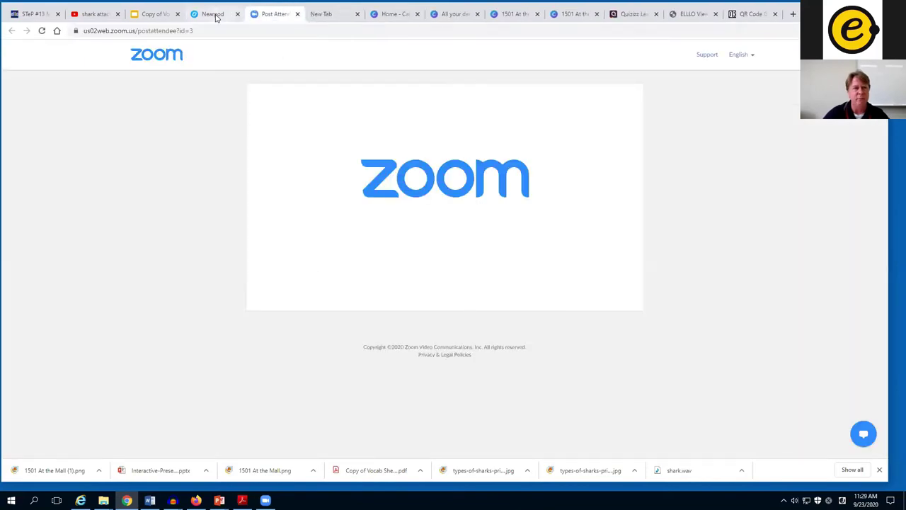
click(214, 14)
scroll(368, 213, down, 2)
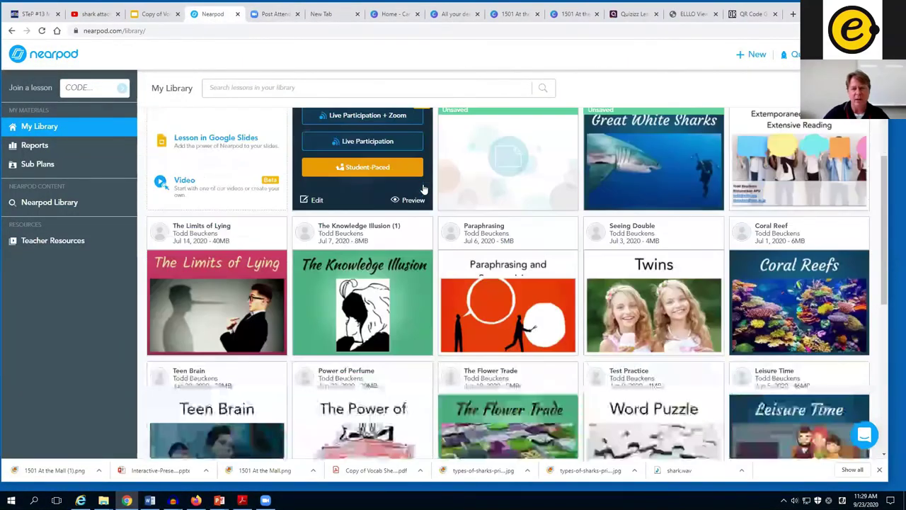
scroll(602, 283, down, 1)
scroll(552, 283, up, 1)
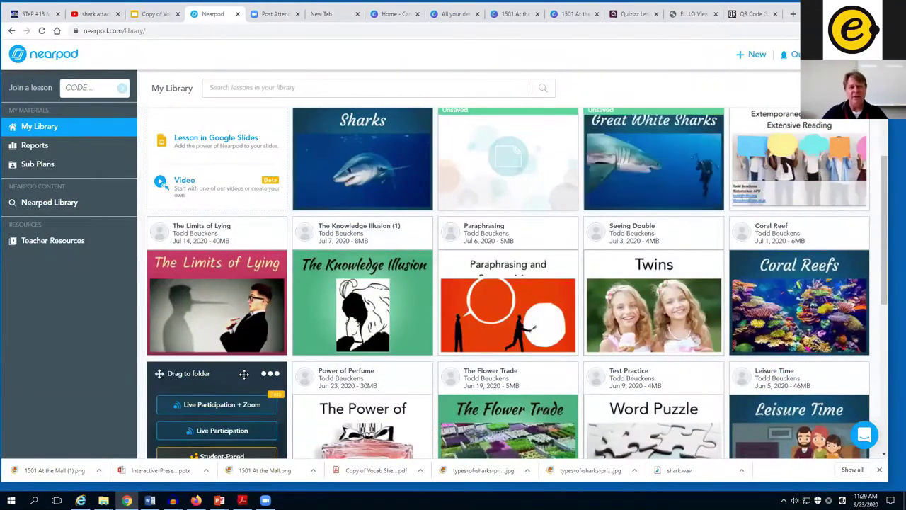
scroll(233, 297, up, 2)
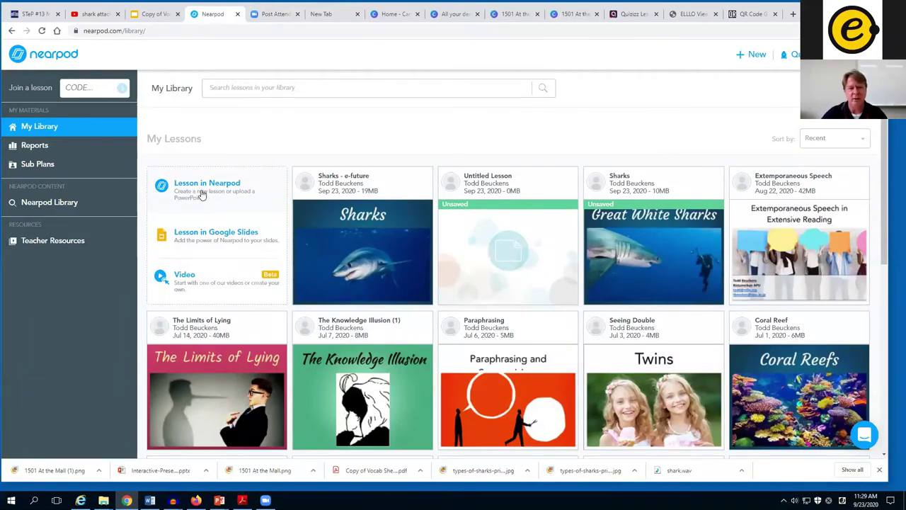
Narrow the browser window and bring up the Sharks – e-future lesson card's launch options.
mouse_move(375, 261)
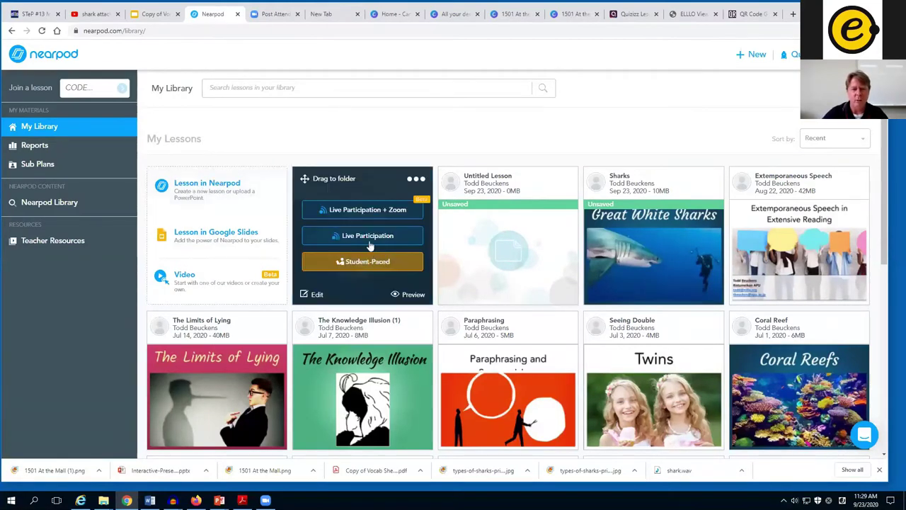
drag(889, 324, 795, 329)
mouse_move(330, 254)
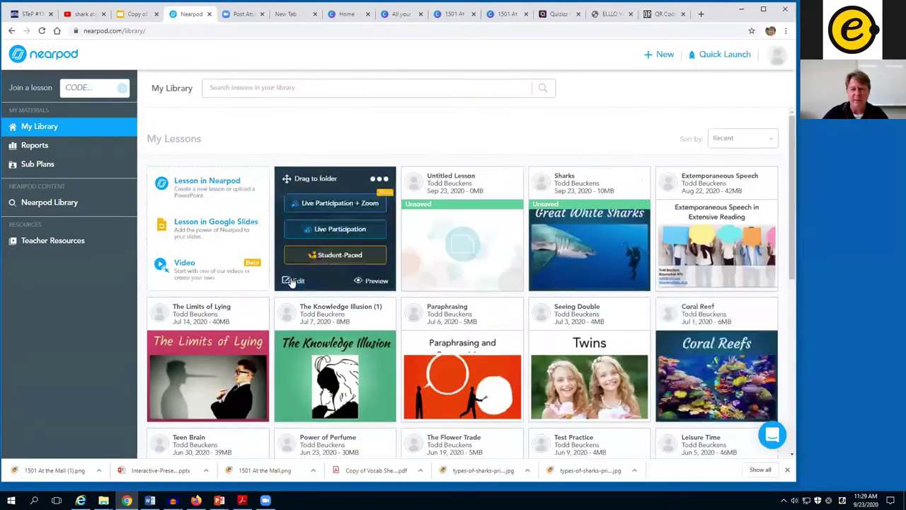
Launch Sharks – e-future as Live Participation and load nearpod.com/student in Firefox.
click(331, 233)
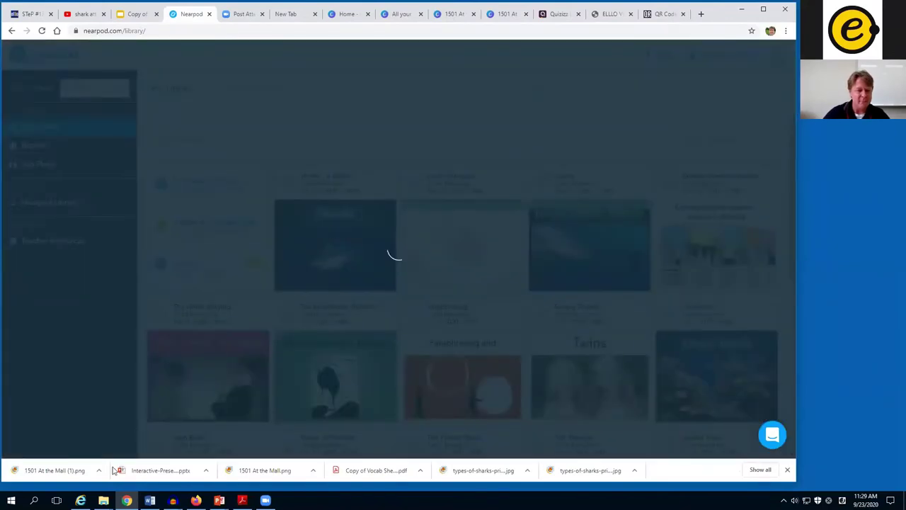
key(alt+Tab)
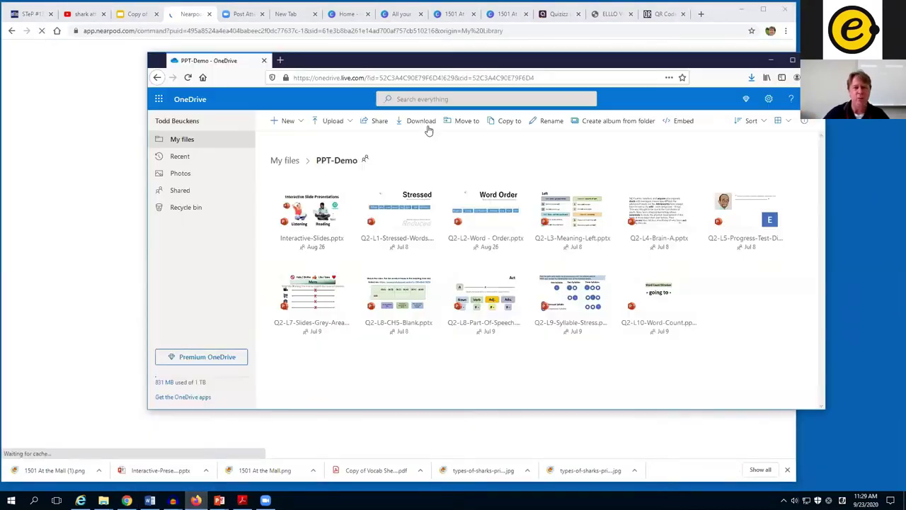
click(424, 75)
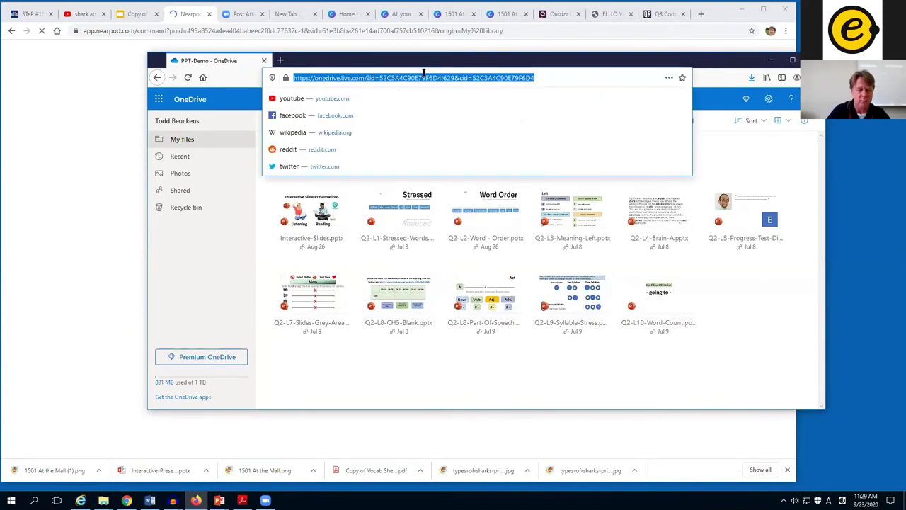
text(nearpod)
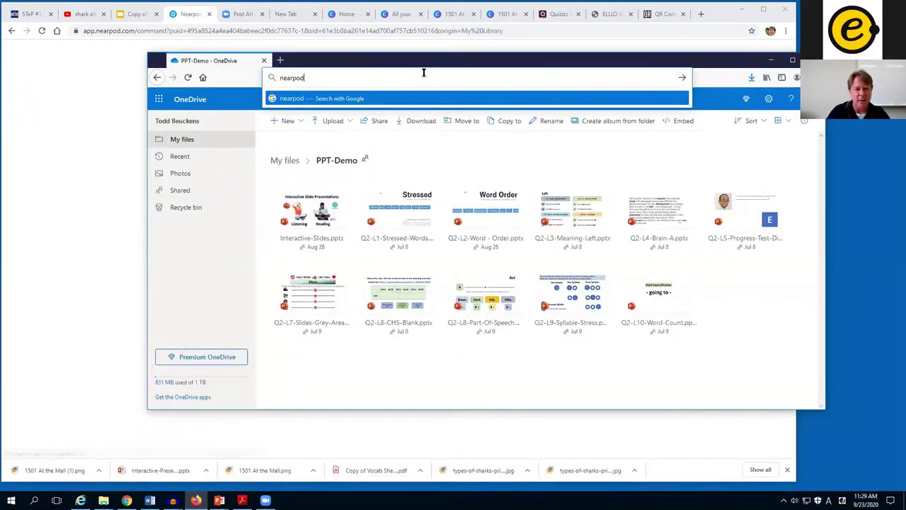
text(.com)
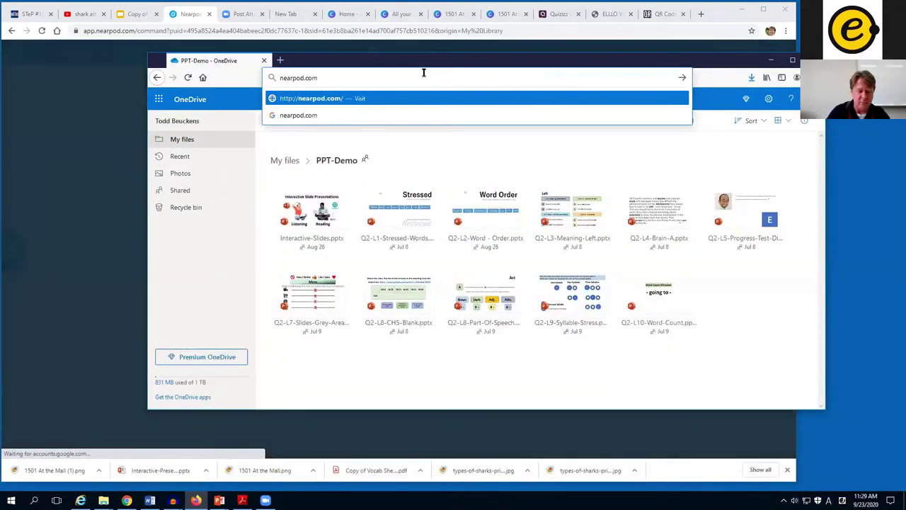
text(/stde)
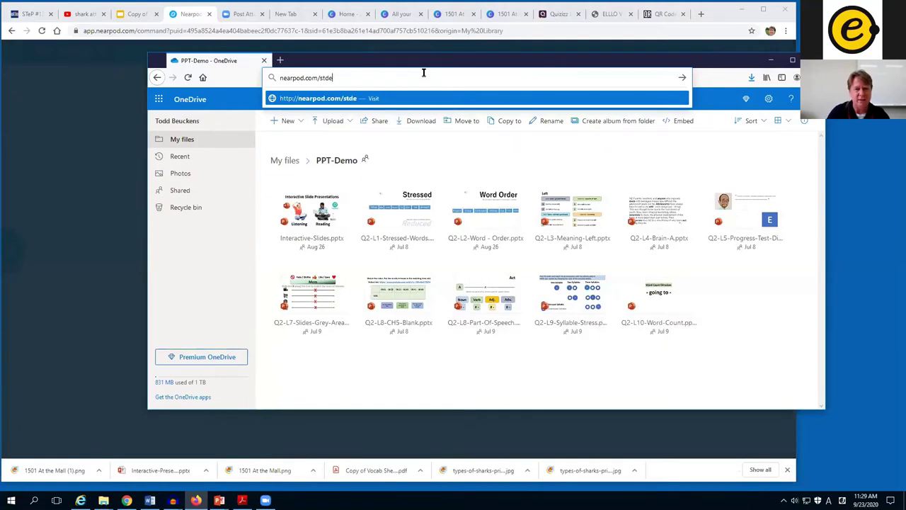
key(BackSpace)
key(BackSpace)
text(udent)
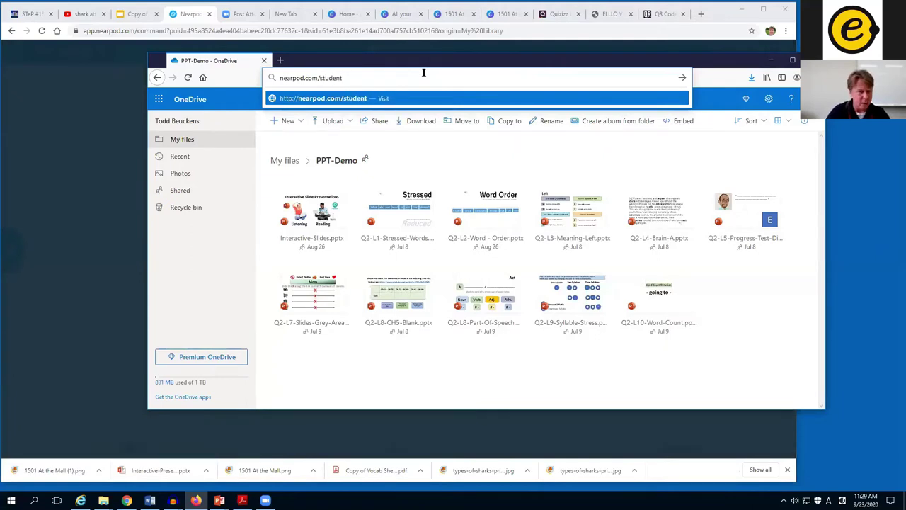
key(Return)
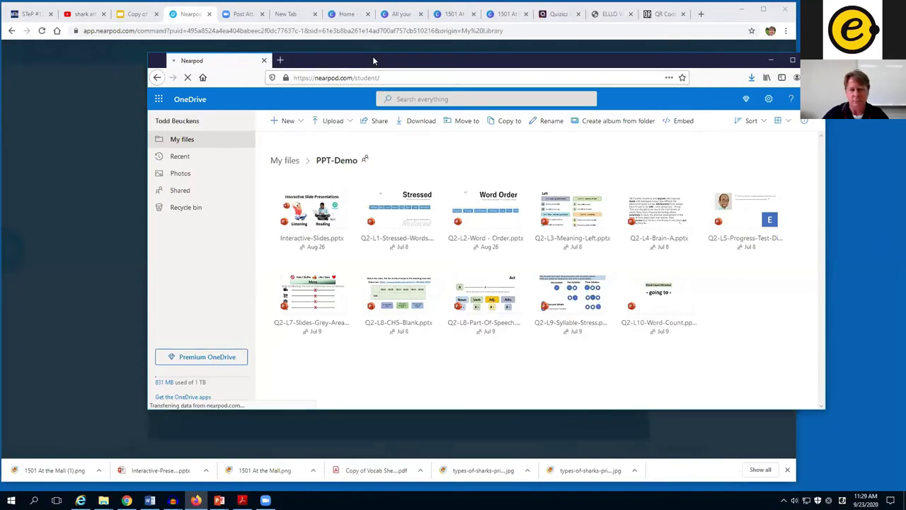
drag(374, 61, 552, 58)
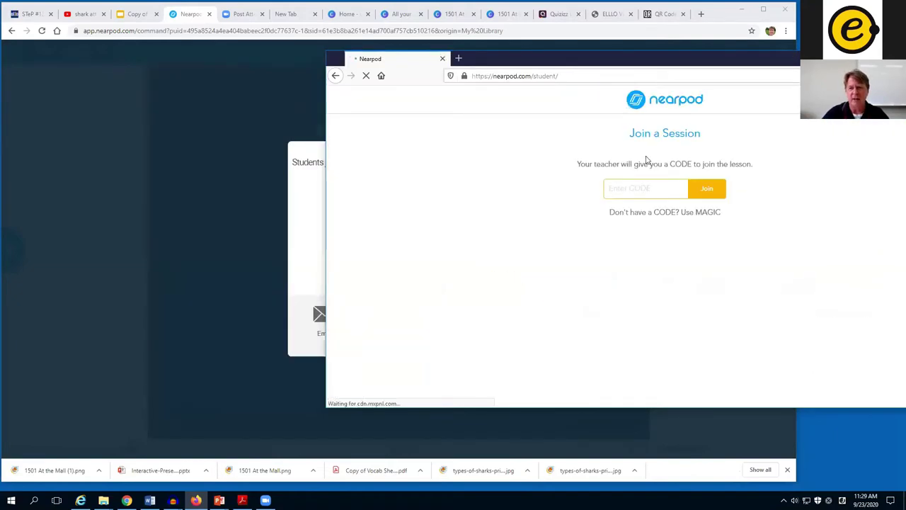
drag(687, 60, 528, 58)
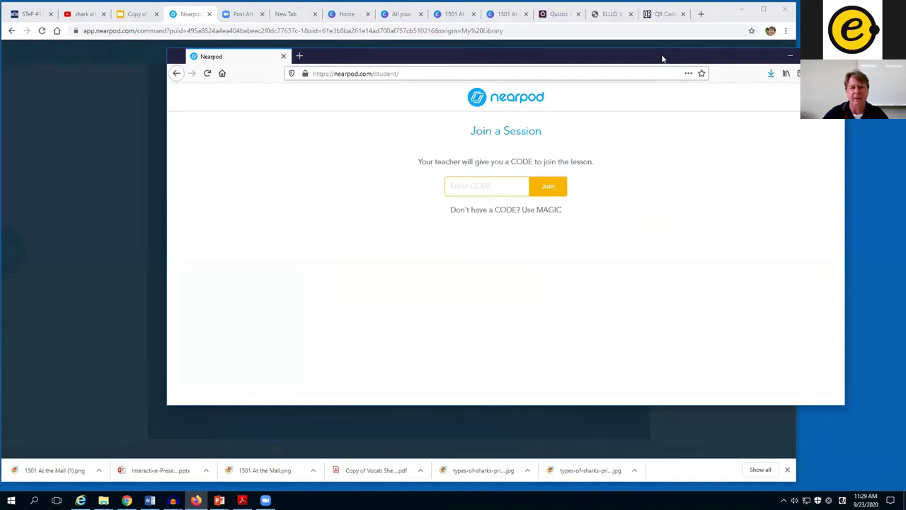
Move the student window aside and enter the lesson's session join code in Nearpod.
drag(663, 58, 712, 222)
click(514, 347)
text(AE)
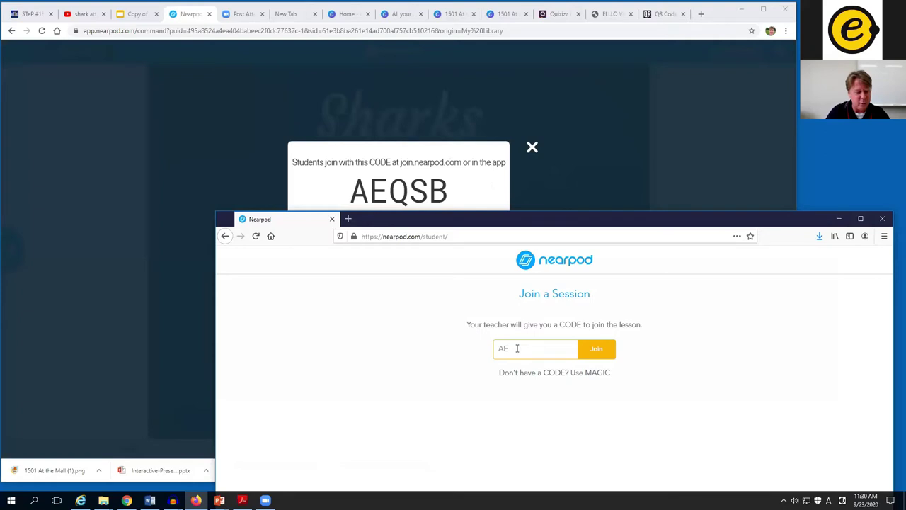
text(QSB)
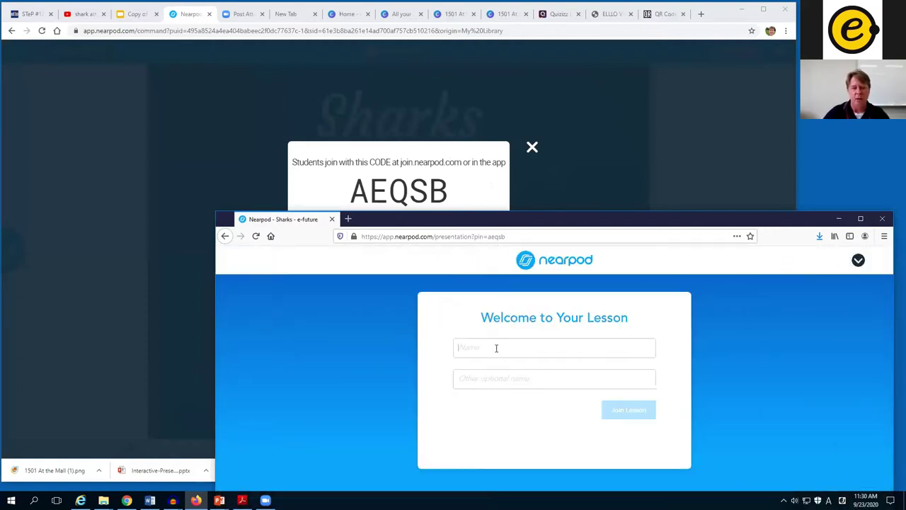
Join the Sharks lesson under a student name, then reposition and enlarge the lesson window.
click(496, 348)
text(Todd)
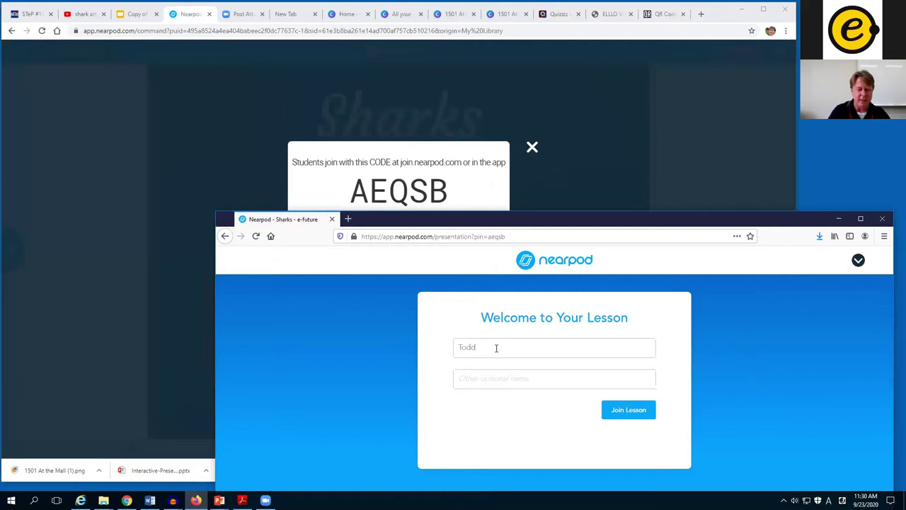
text( Japan)
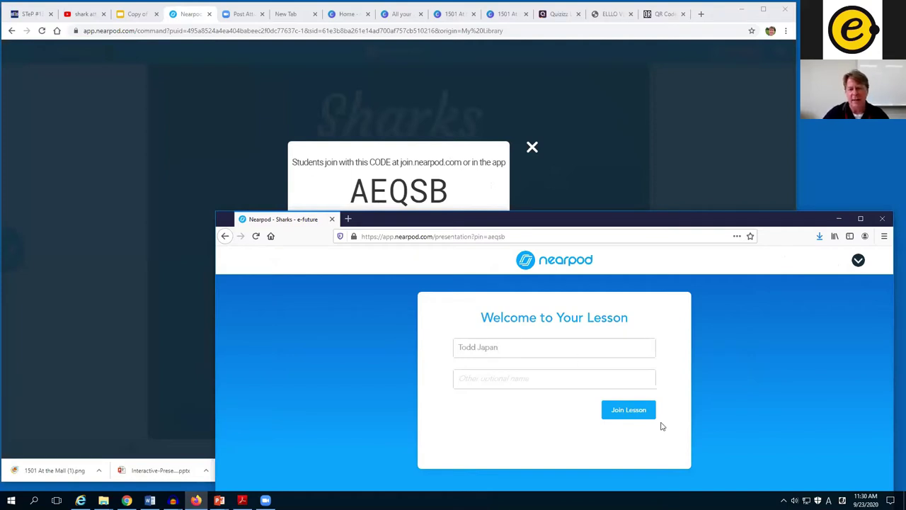
click(627, 413)
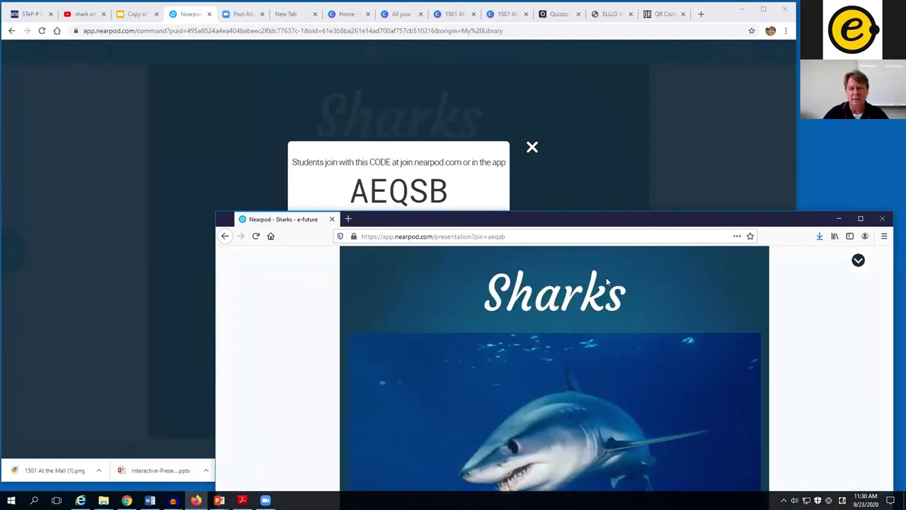
drag(649, 223, 678, 59)
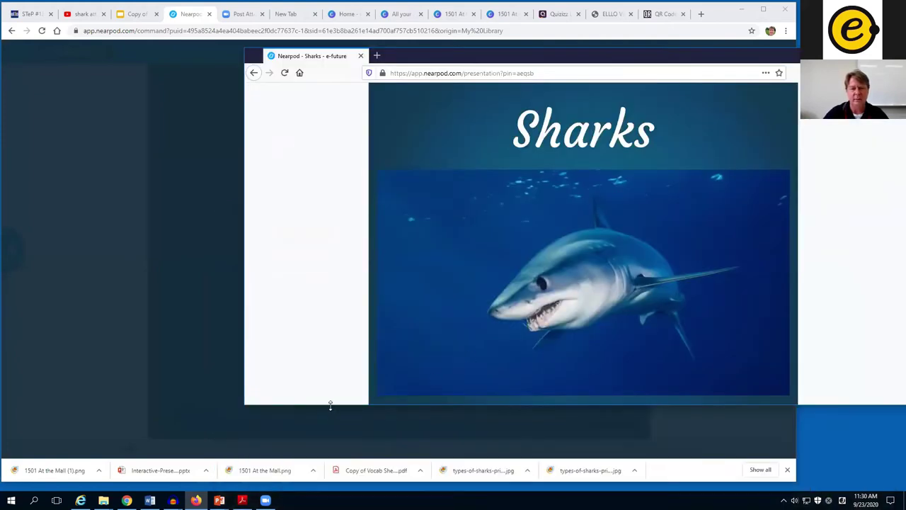
drag(330, 405, 329, 453)
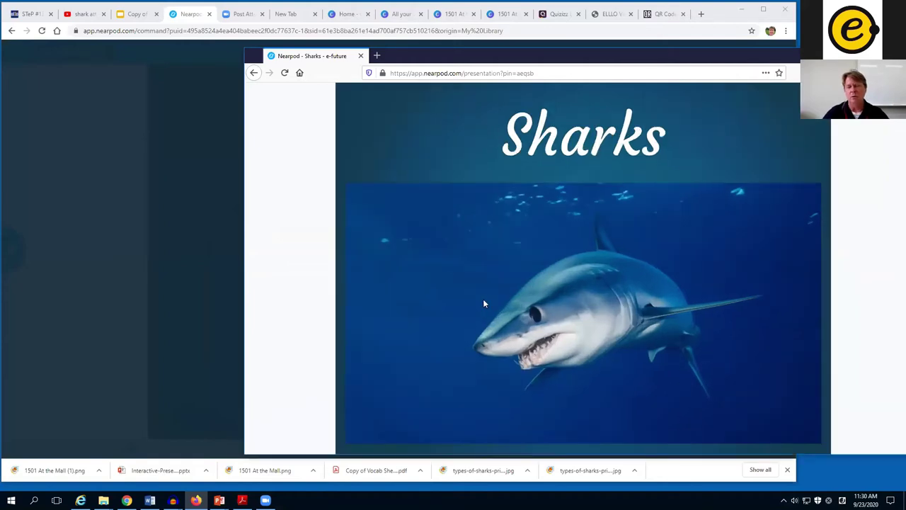
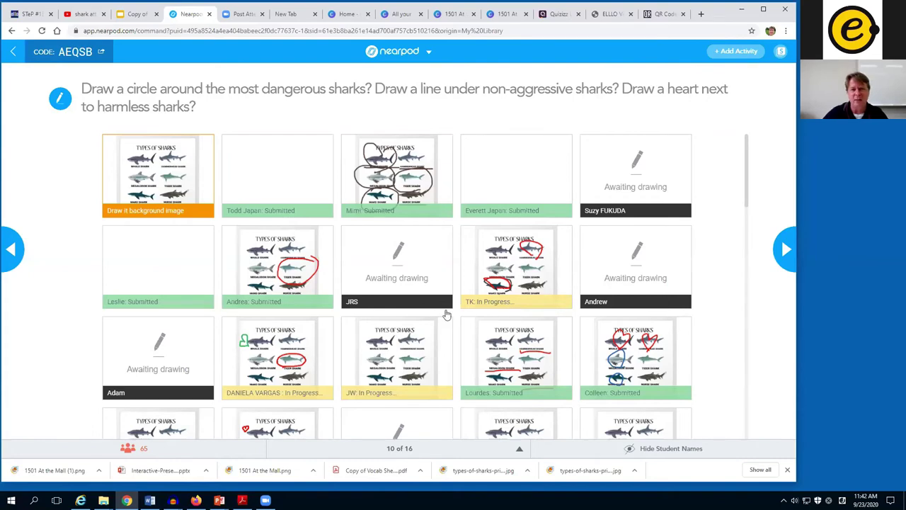
Enlarge a student's shark drawing and page through several classmates' submissions.
click(405, 177)
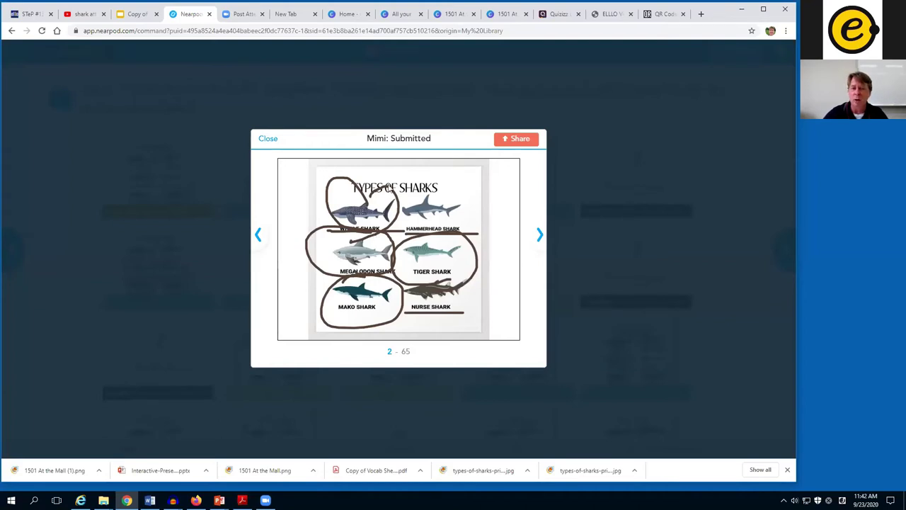
drag(263, 139, 540, 238)
click(539, 235)
click(538, 237)
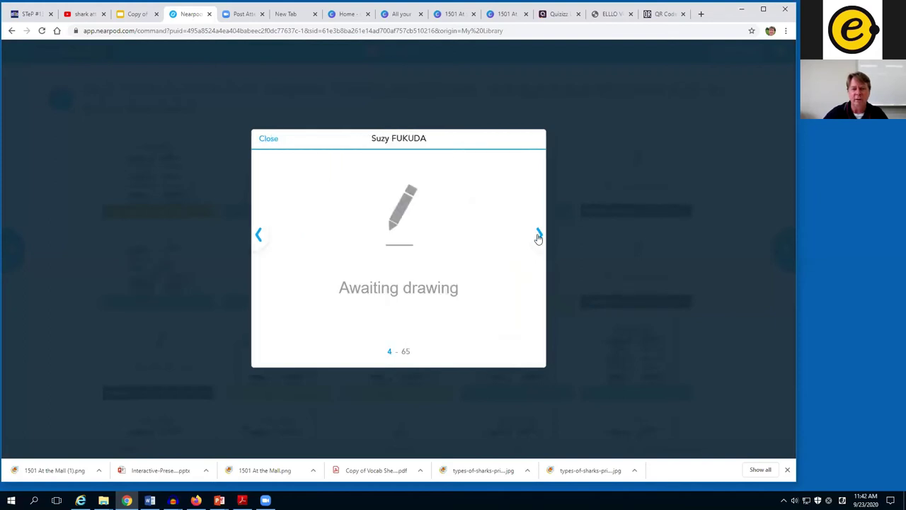
double_click(538, 236)
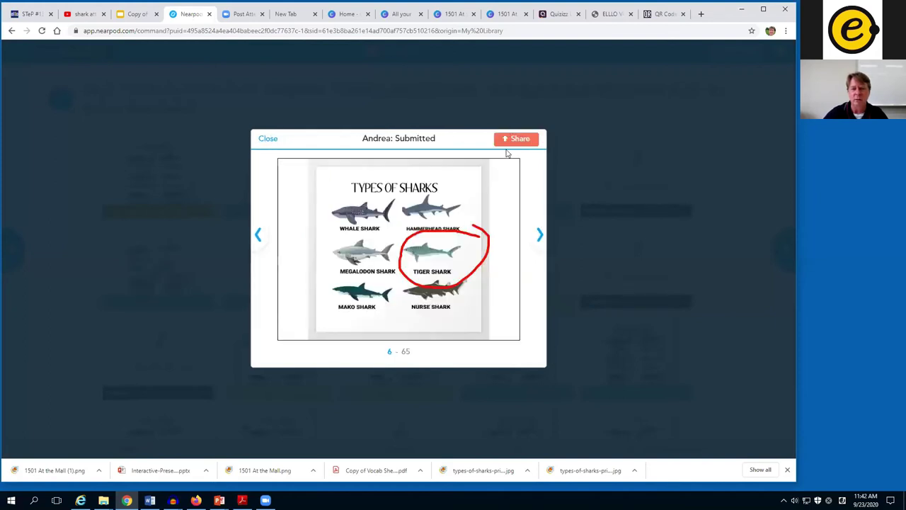
click(229, 149)
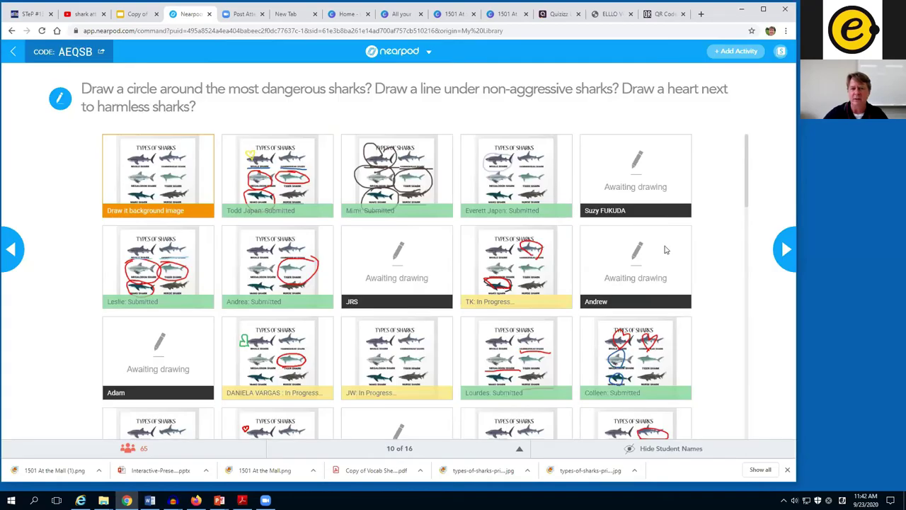
View the first student's drawing up close, then advance the lesson to slide 11.
click(667, 250)
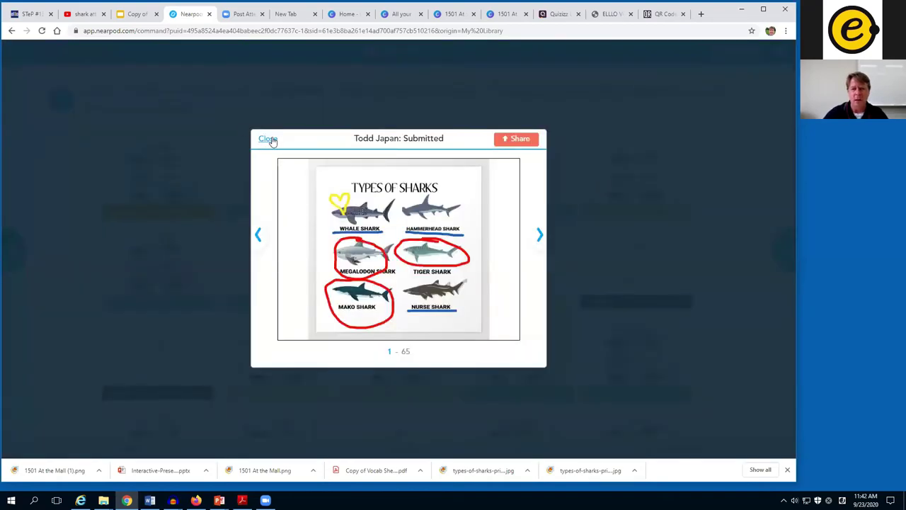
click(776, 254)
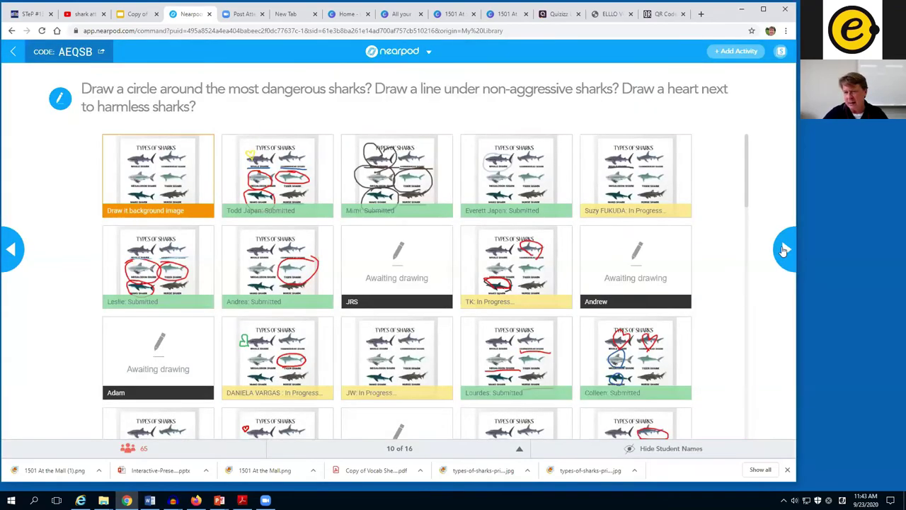
click(782, 250)
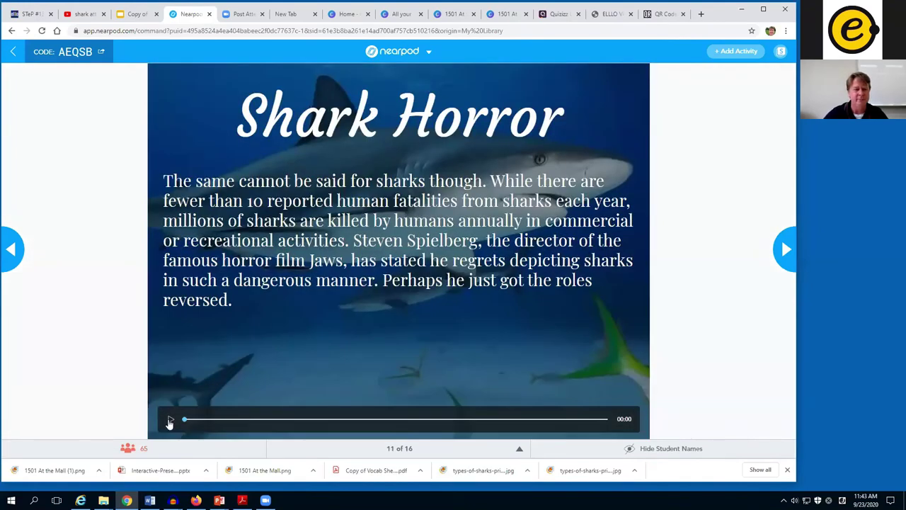
Play the Shark Horror audio narration, then advance to the shark-fear poll on slide 12.
click(169, 420)
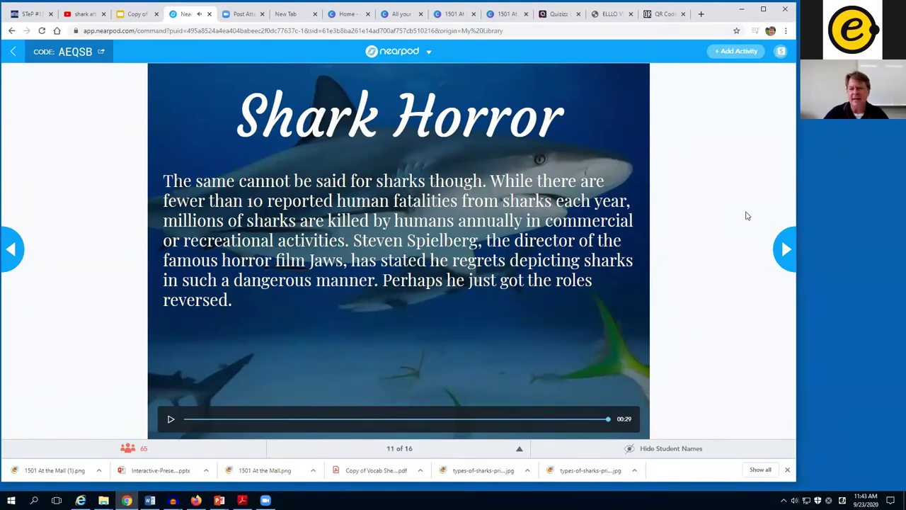
click(782, 249)
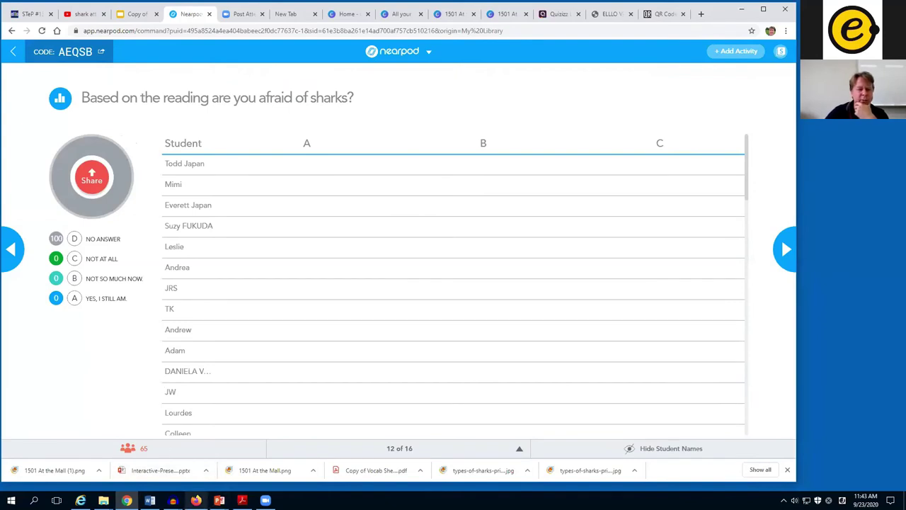
In the student window, answer the poll with 'Yes, I still am.' and submit.
click(196, 499)
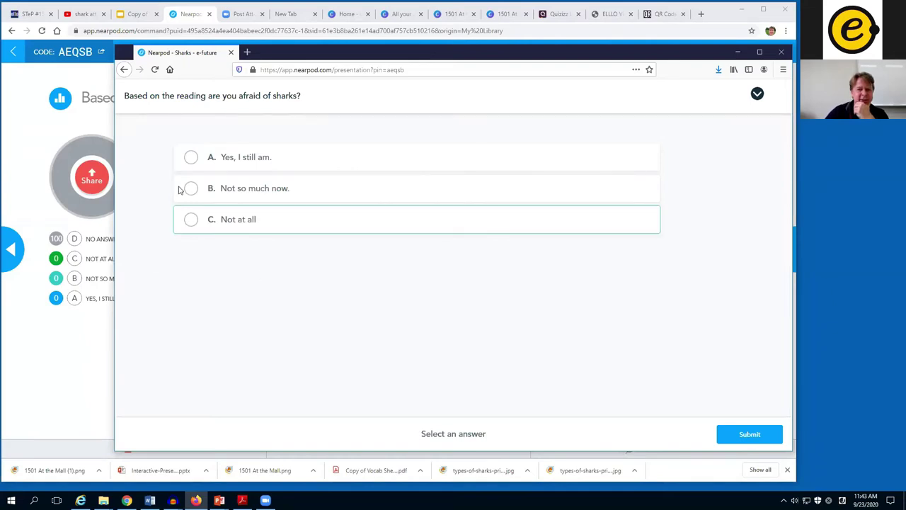
click(191, 158)
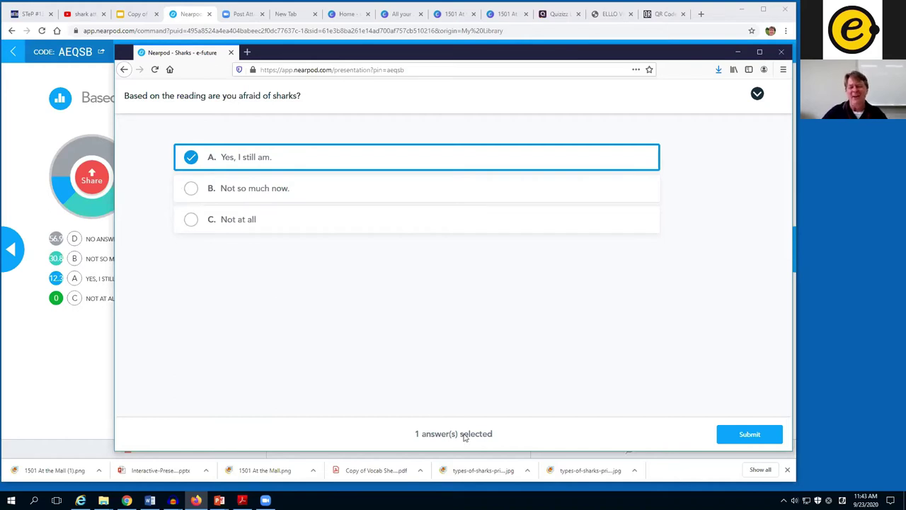
click(752, 437)
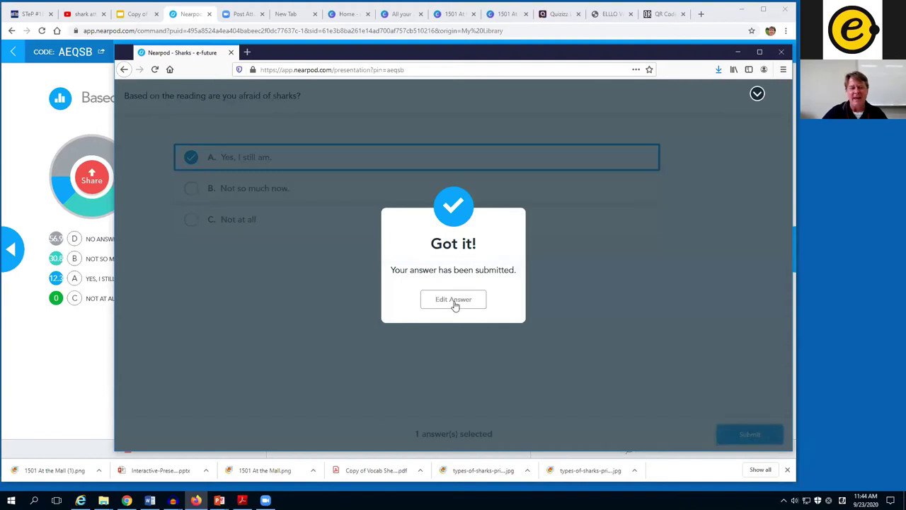
Share the poll results with the class and check them from the student side.
click(114, 321)
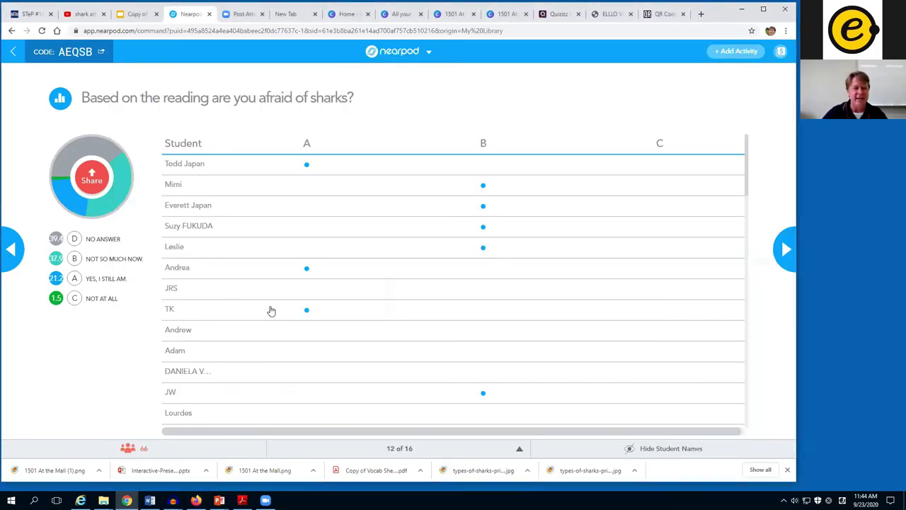
scroll(445, 187, down, 4)
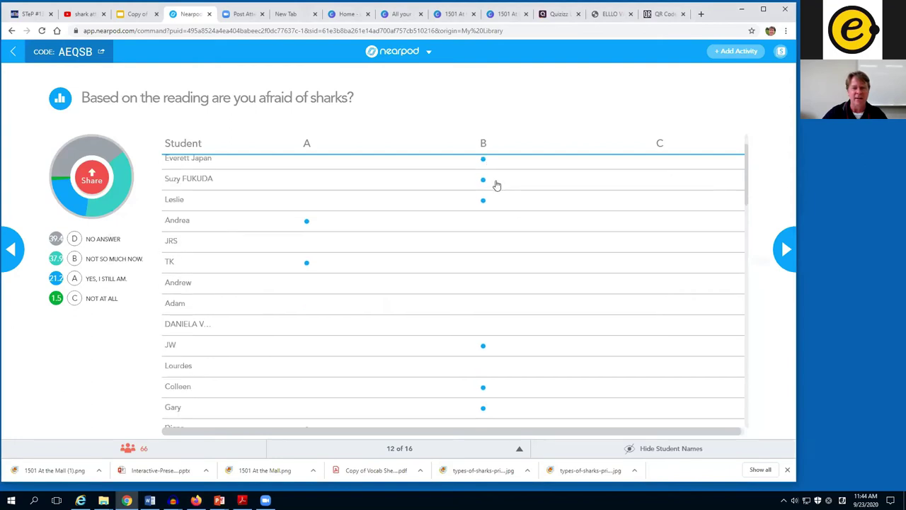
scroll(486, 250, down, 4)
scroll(477, 251, up, 5)
scroll(440, 249, up, 3)
click(90, 178)
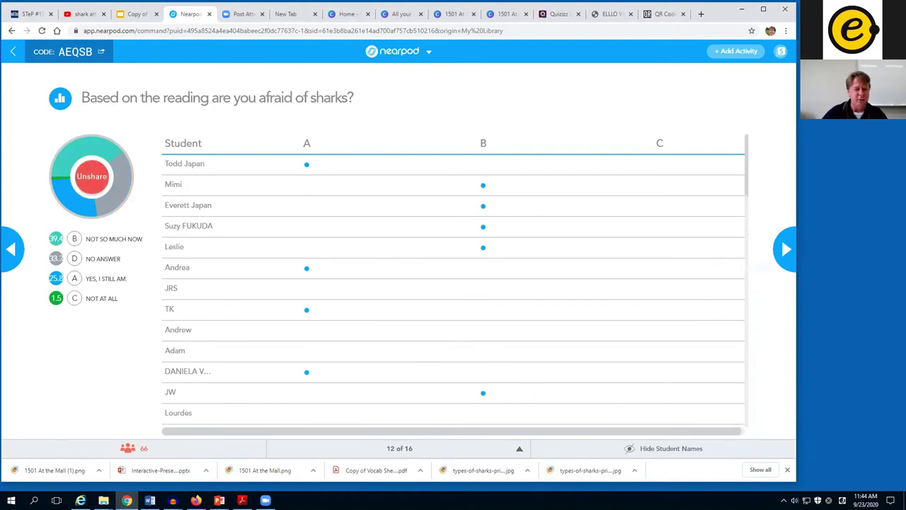
click(195, 499)
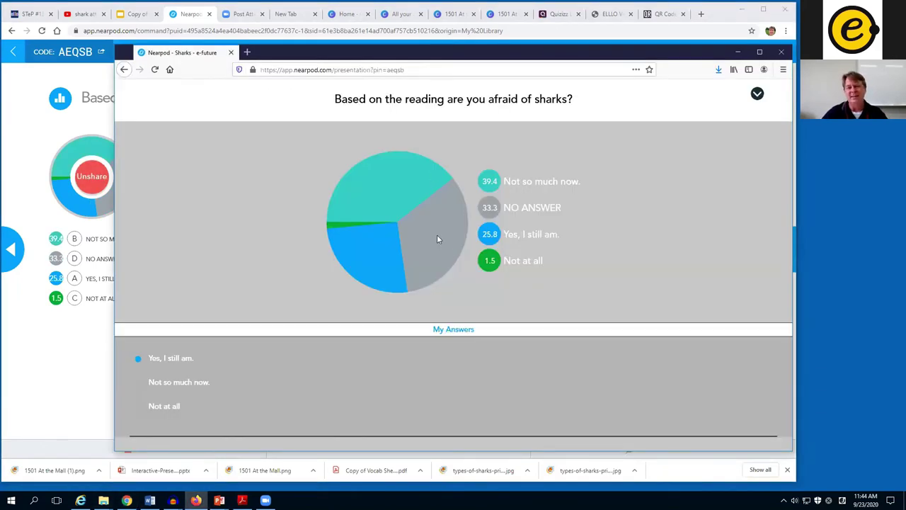
click(60, 347)
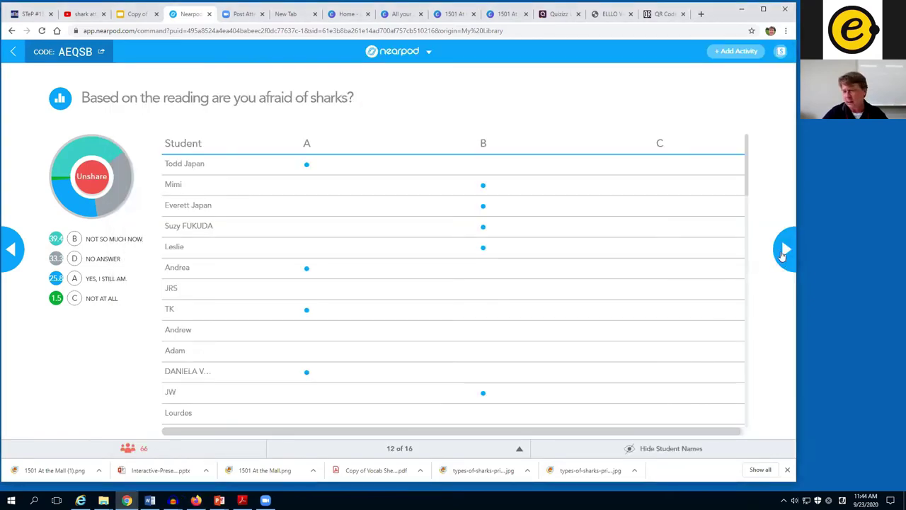
Play the Sharks - e-future surfer video on slide 13 to 0:45, then advance to slide 14.
click(784, 251)
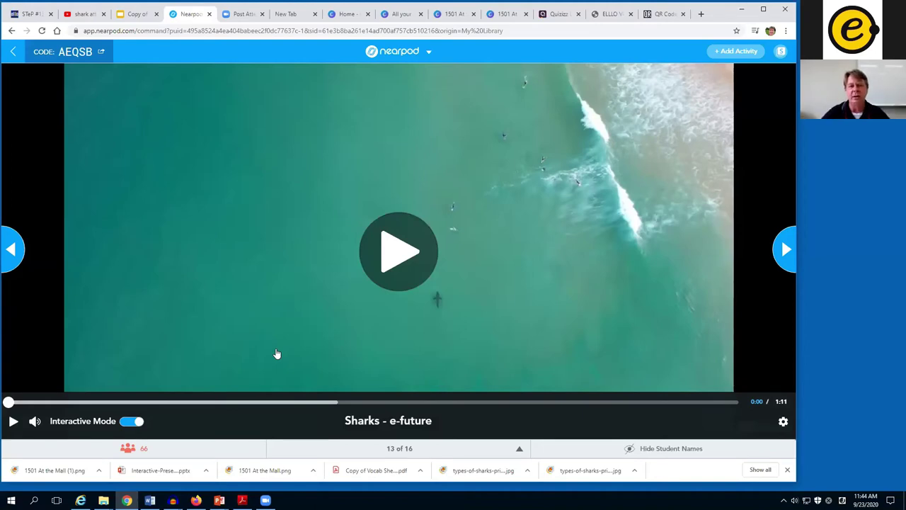
click(396, 254)
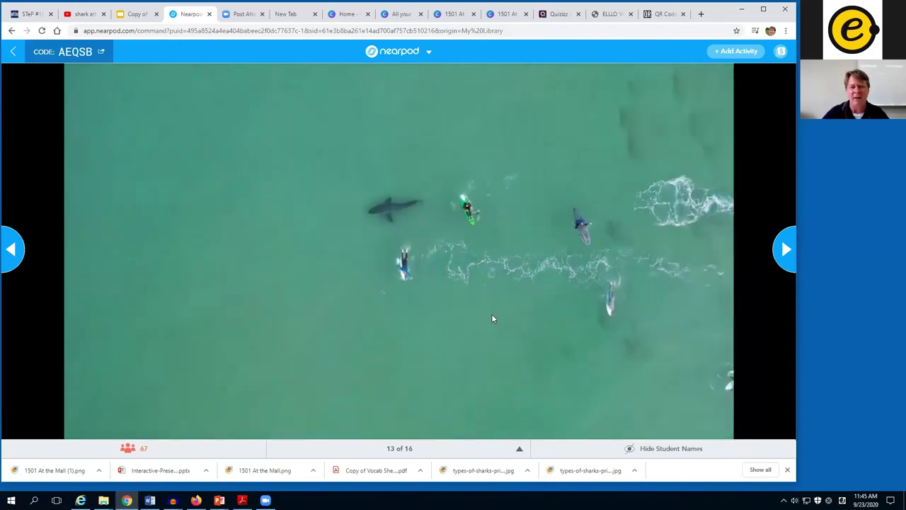
mouse_move(372, 295)
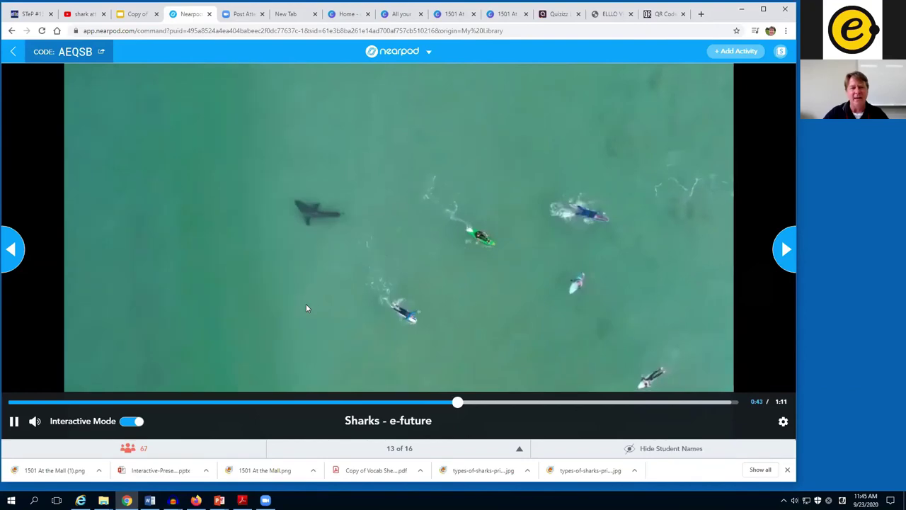
click(539, 291)
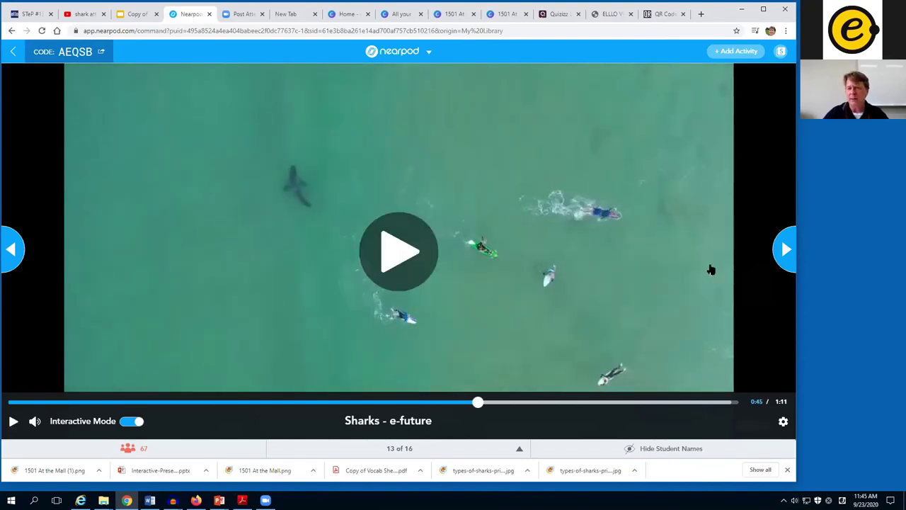
click(785, 251)
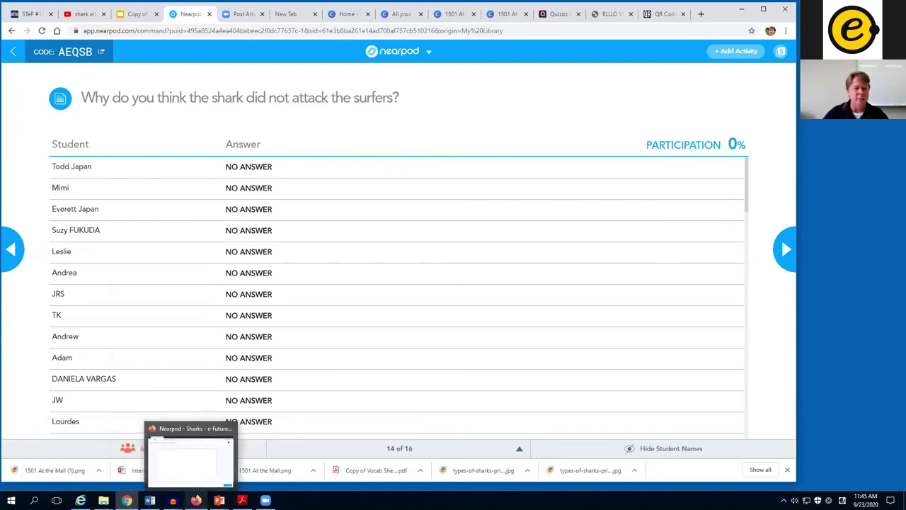
click(195, 500)
click(240, 170)
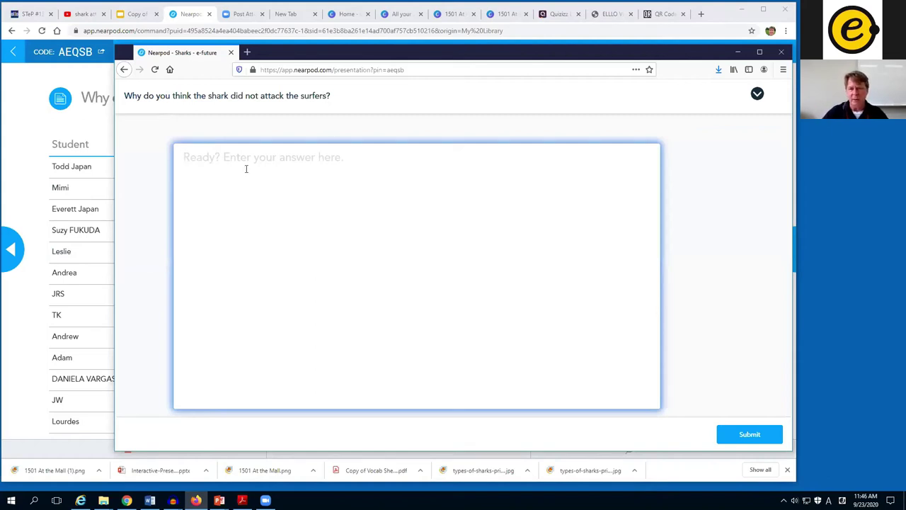
text(Because it w)
key(BackSpace)
key(BackSpace)
key(BackSpace)
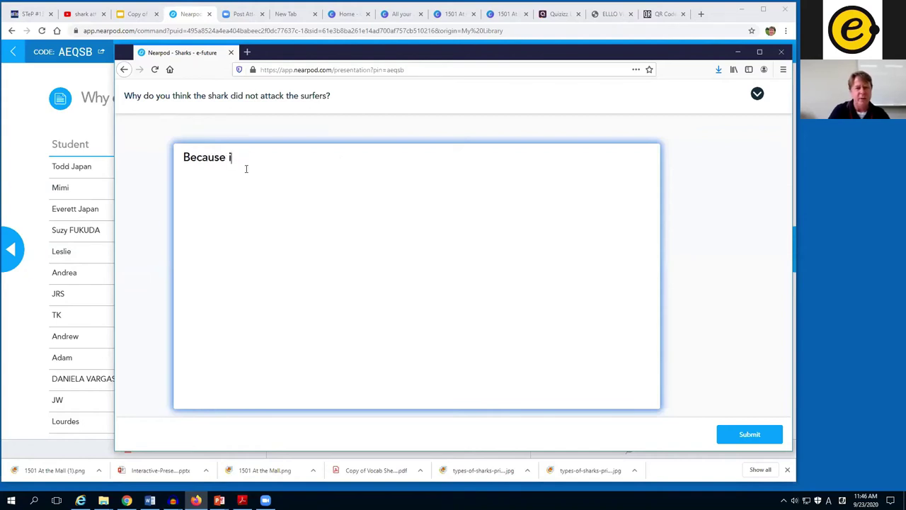
text(peop)
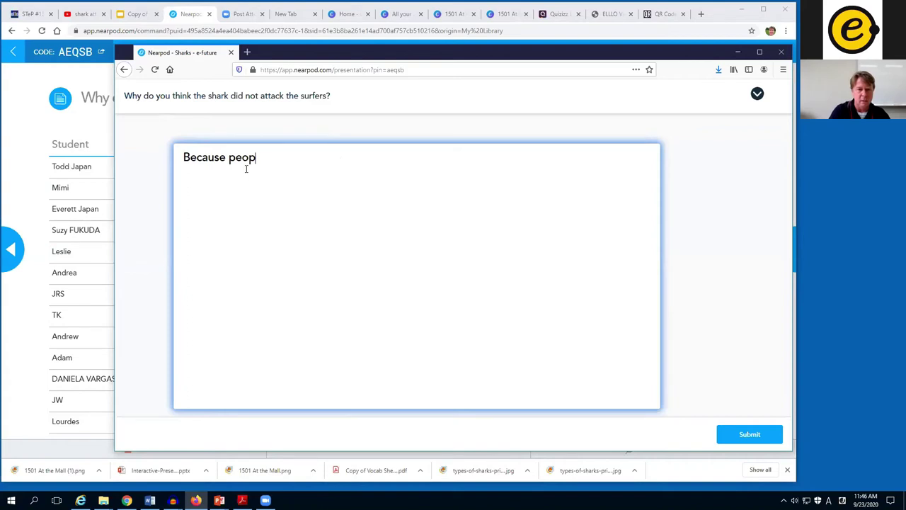
text(le are not what it n)
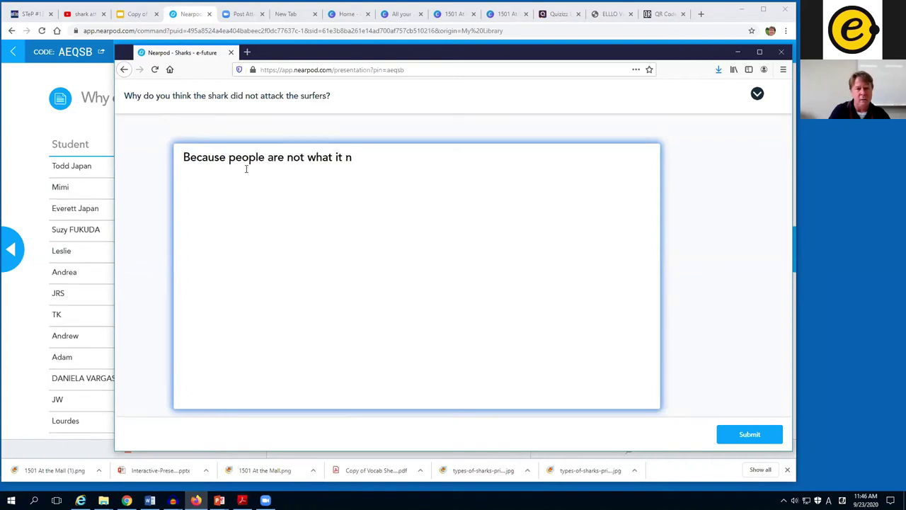
text(ormally eats.)
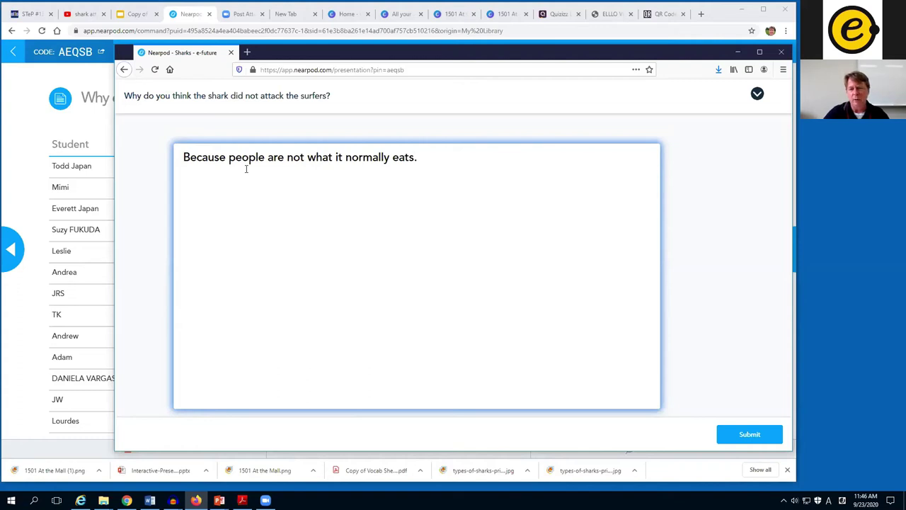
click(747, 436)
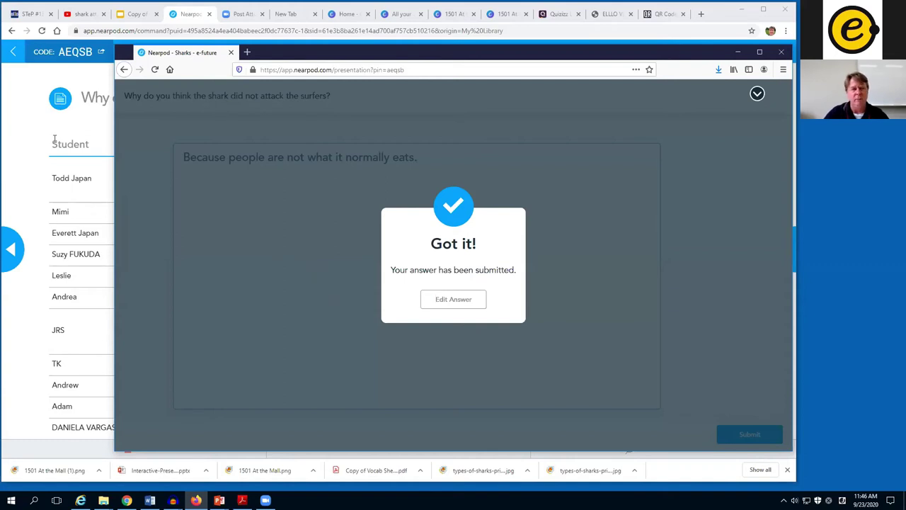
click(35, 130)
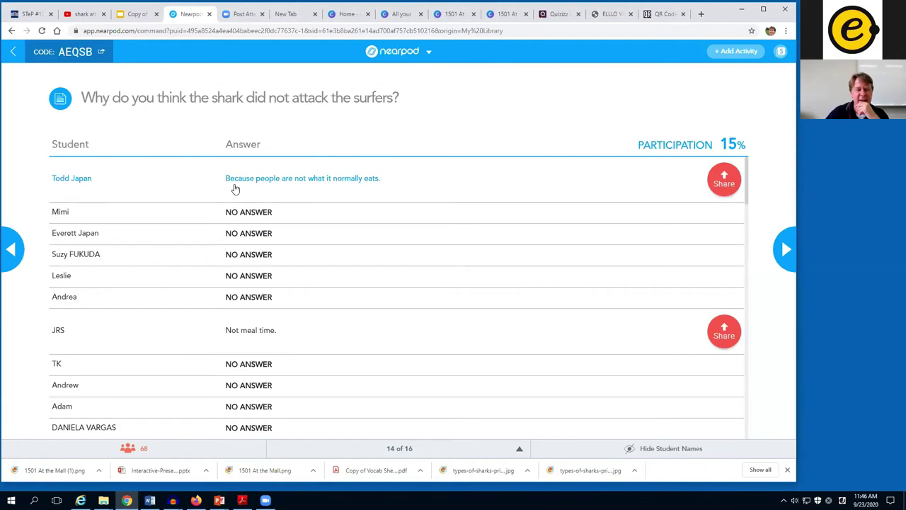
scroll(331, 196, down, 2)
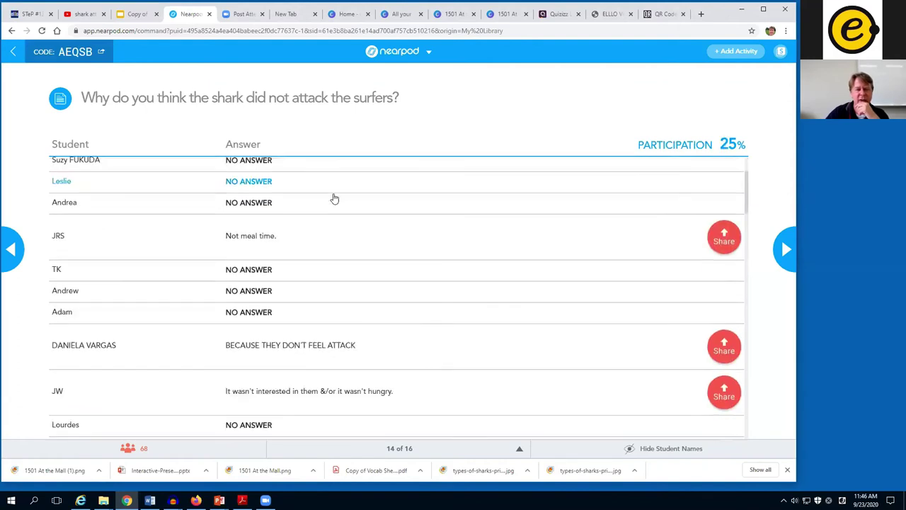
scroll(358, 287, down, 1)
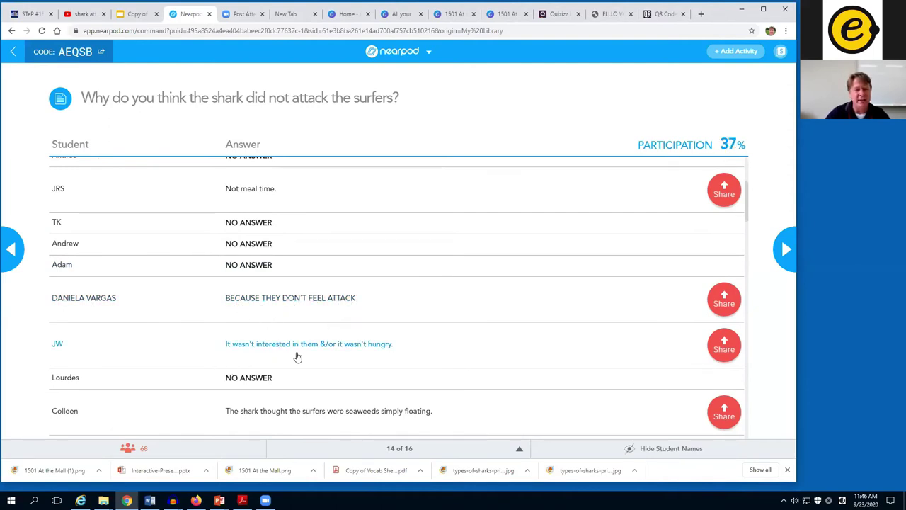
scroll(431, 312, down, 1)
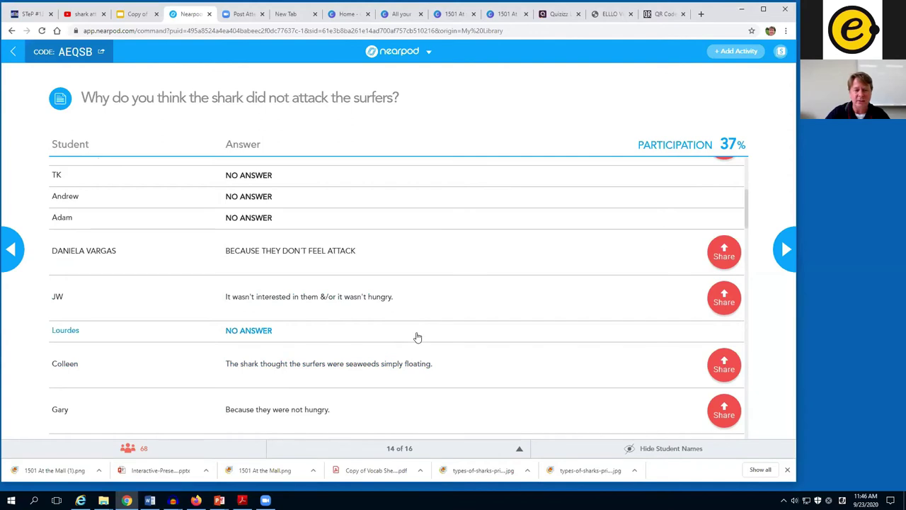
scroll(417, 337, down, 2)
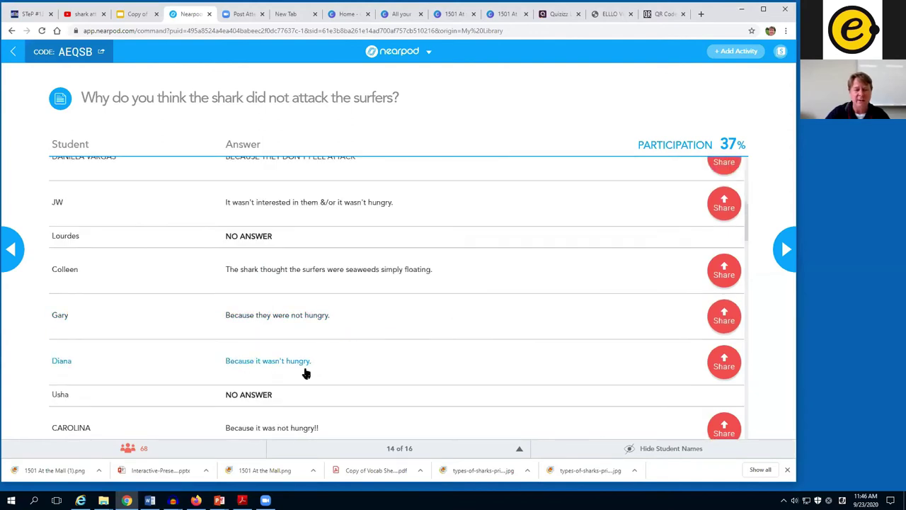
scroll(251, 344, down, 2)
scroll(336, 339, up, 6)
scroll(336, 337, up, 4)
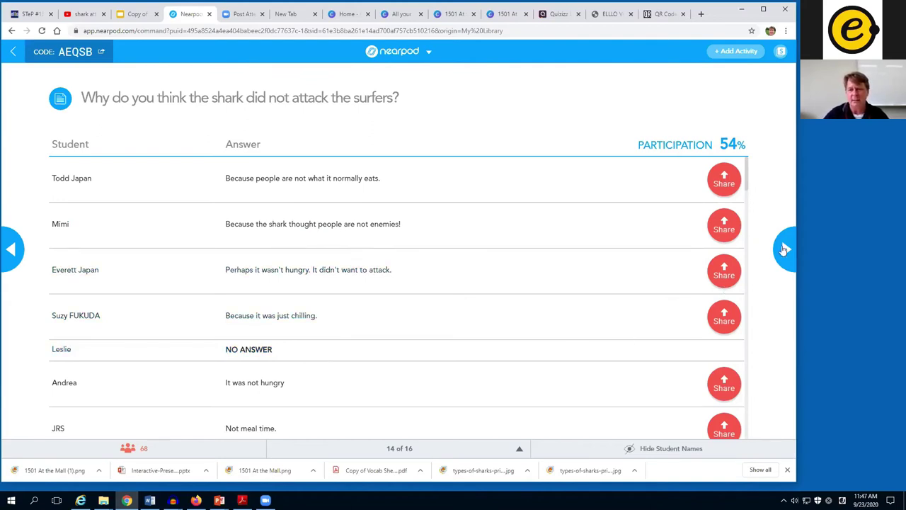
Advance to slide 15 and accept the Time to Climb game settings.
click(785, 249)
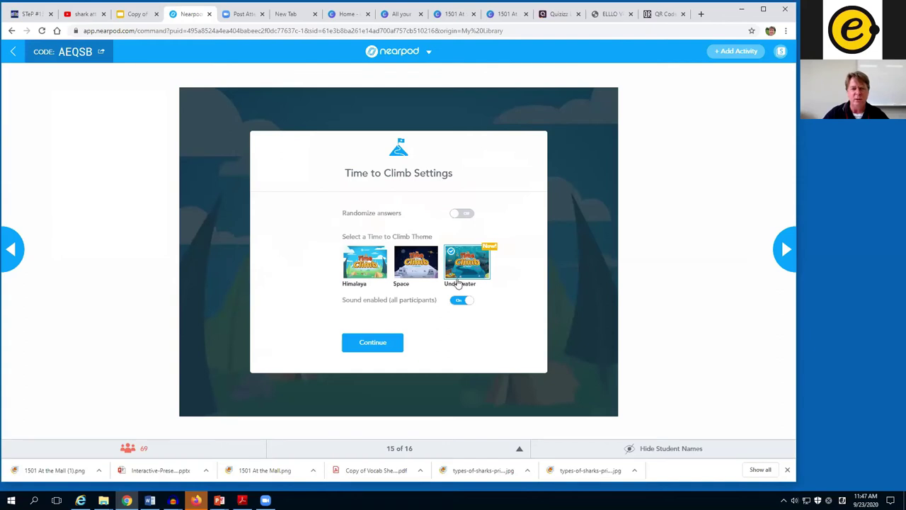
click(373, 346)
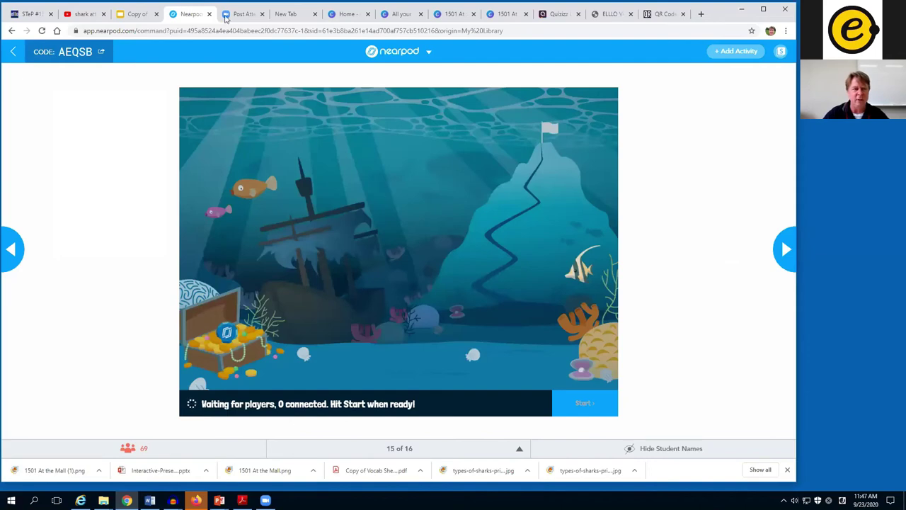
Mute the Chrome teacher tab and minimize Chrome to reveal the student's Choose your character screen.
right_click(203, 19)
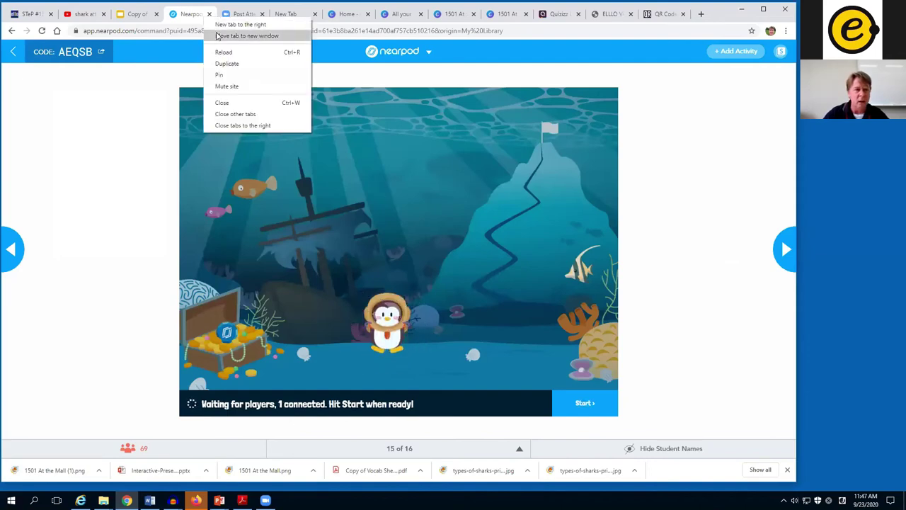
click(233, 87)
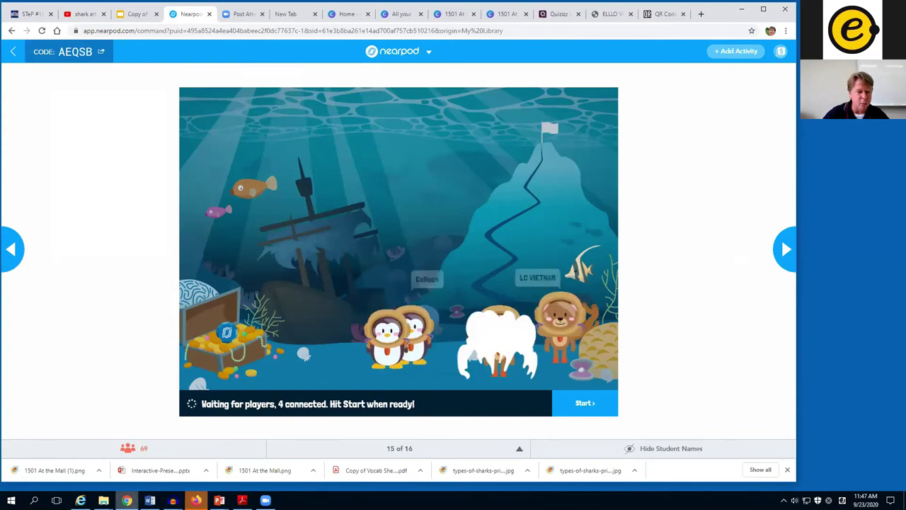
click(126, 500)
click(200, 117)
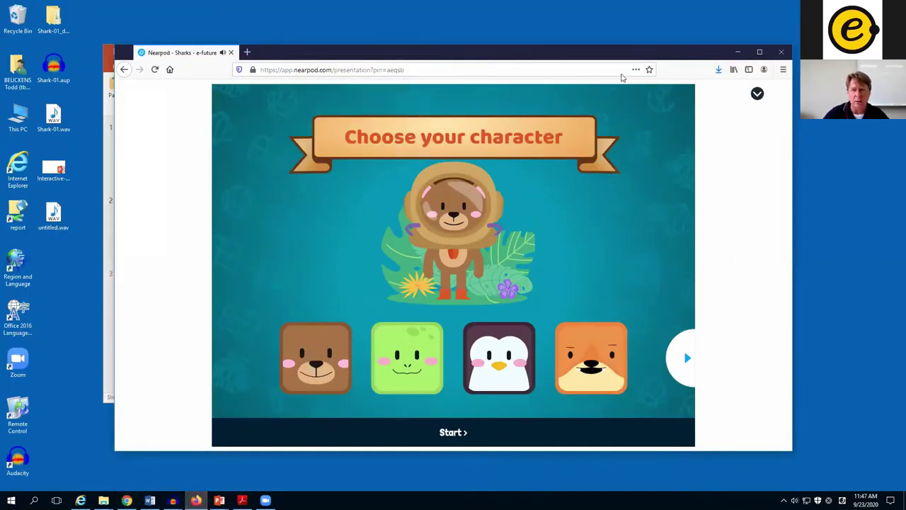
Mute the Firefox student tab, move its window up-right, and join the game as the bear.
right_click(222, 54)
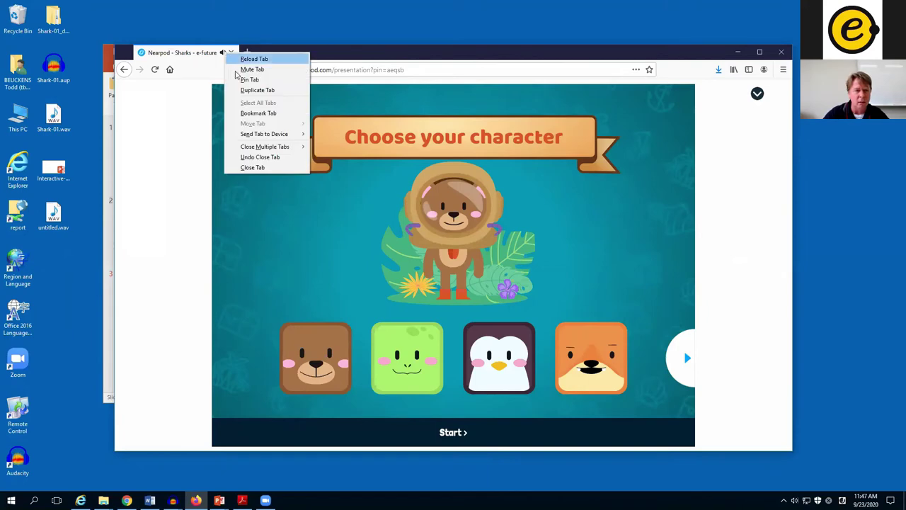
click(248, 68)
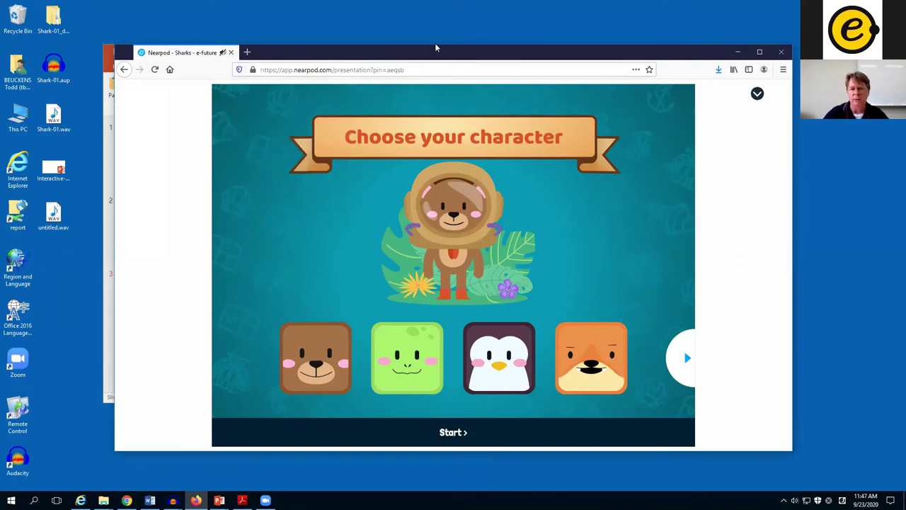
drag(436, 47, 545, 28)
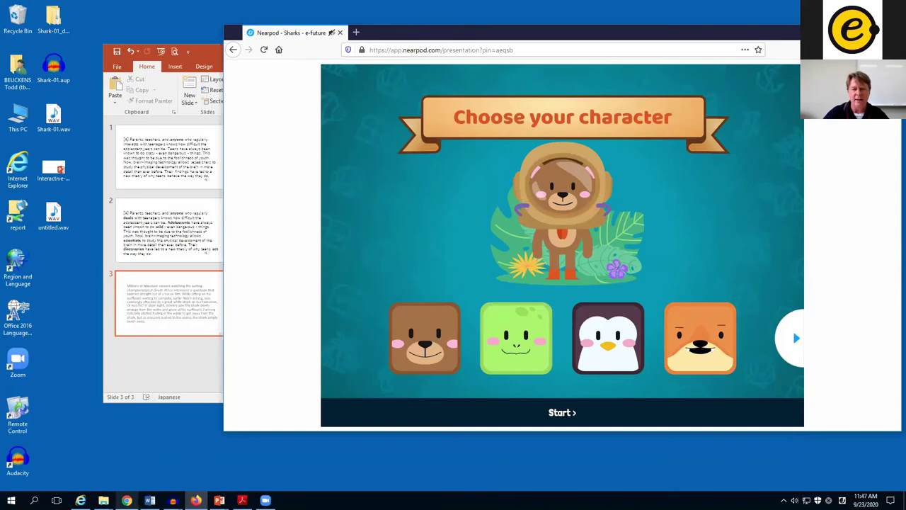
key(alt+Tab)
key(alt+Tab)
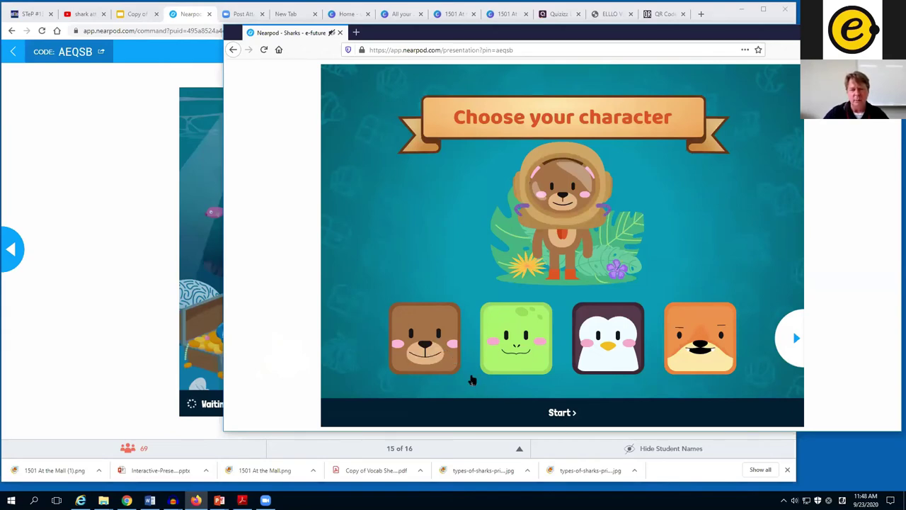
click(556, 412)
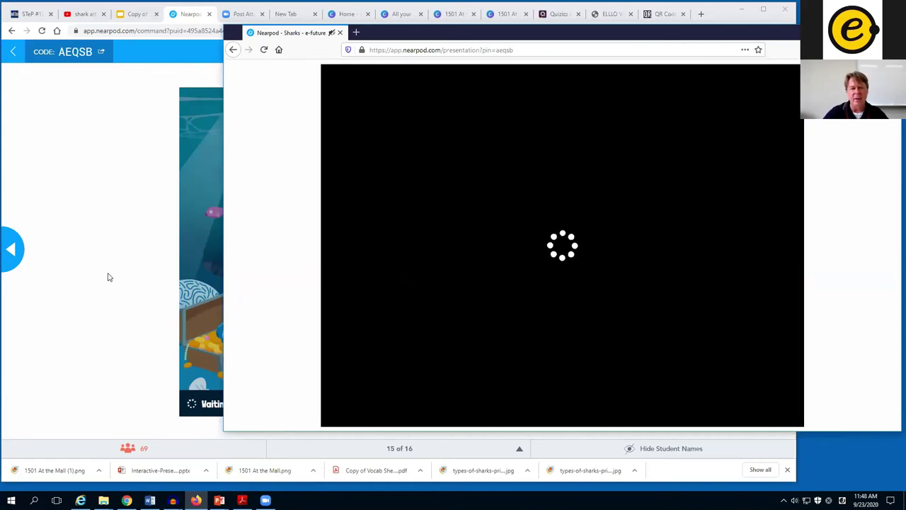
Bring the Chrome teacher window showing the question 1 leaderboard to the front.
key(alt+Tab)
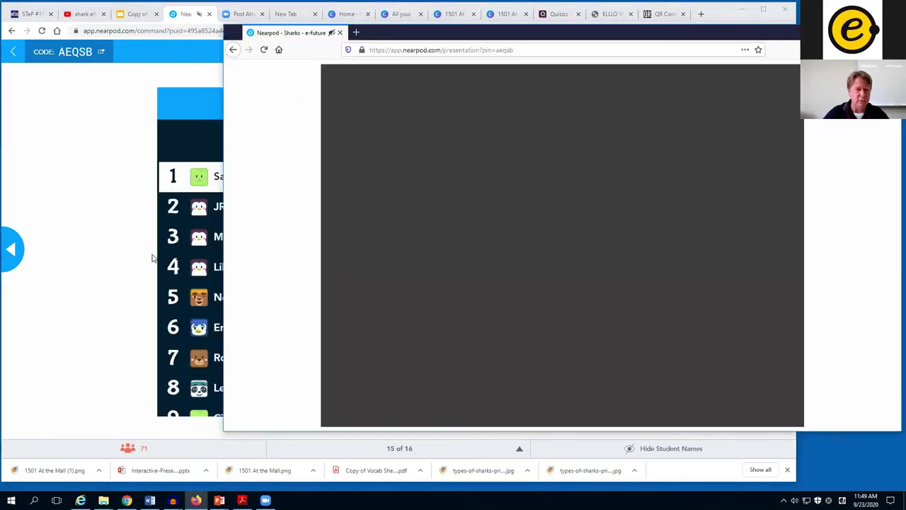
click(152, 258)
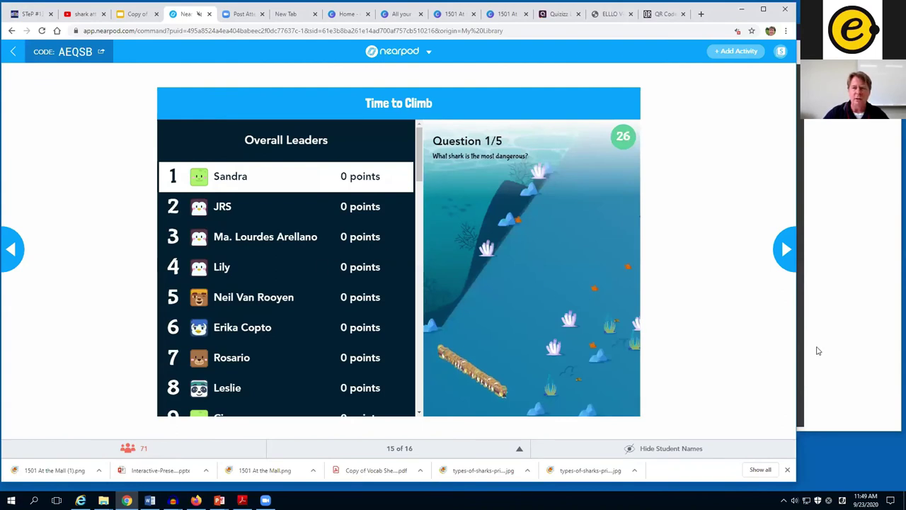
Follow the game in both student and teacher windows, then advance to final slide 16.
key(alt+Tab)
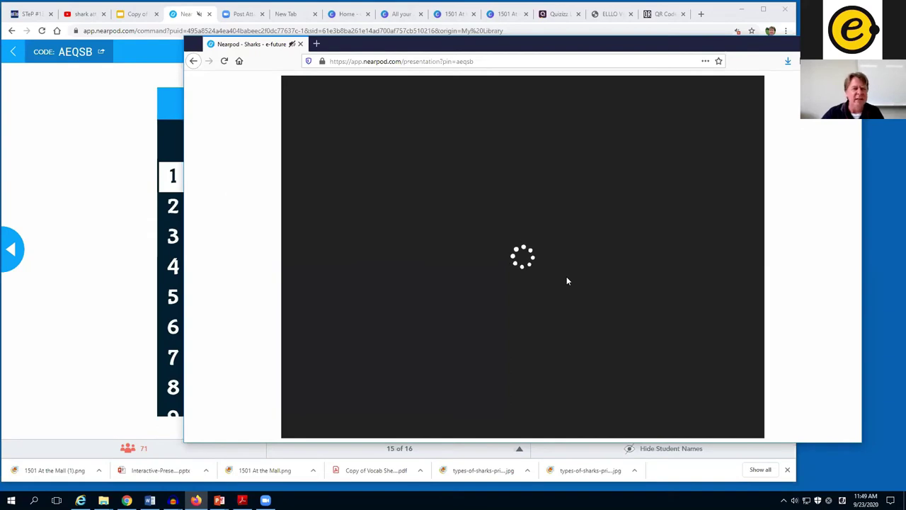
click(97, 271)
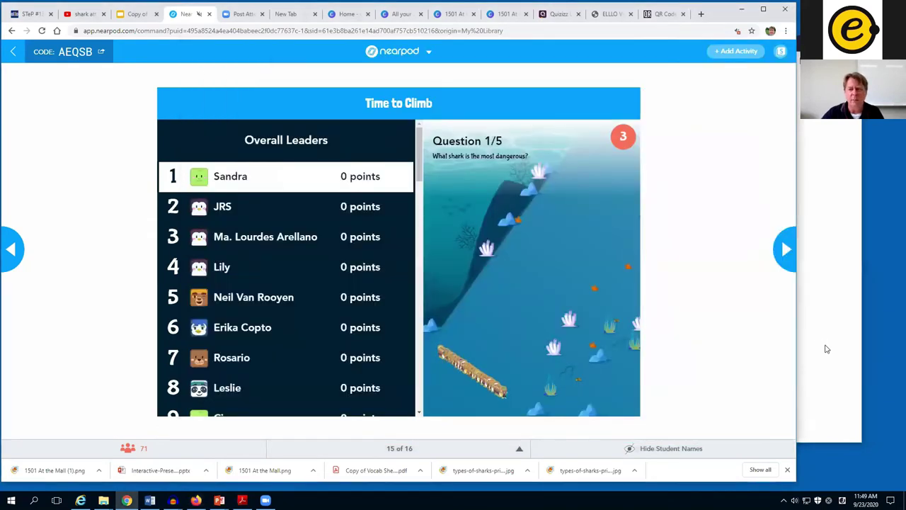
click(825, 347)
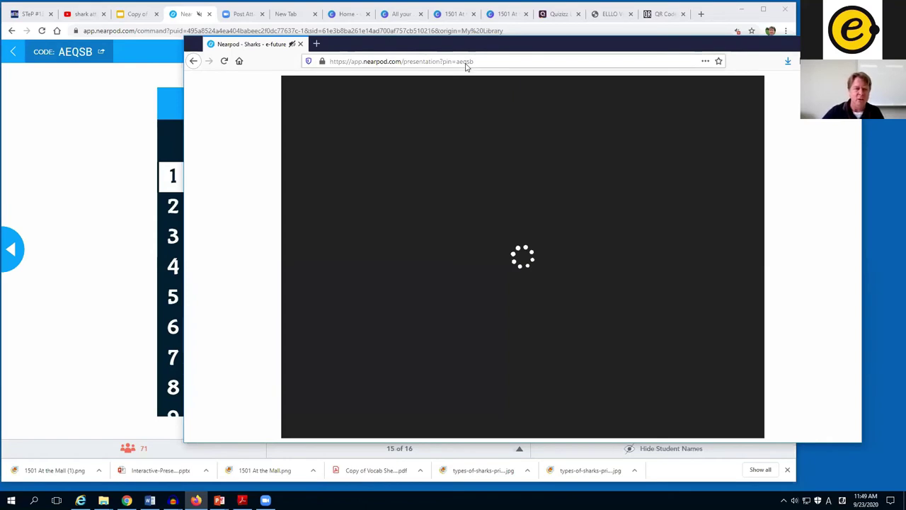
key(alt+Tab)
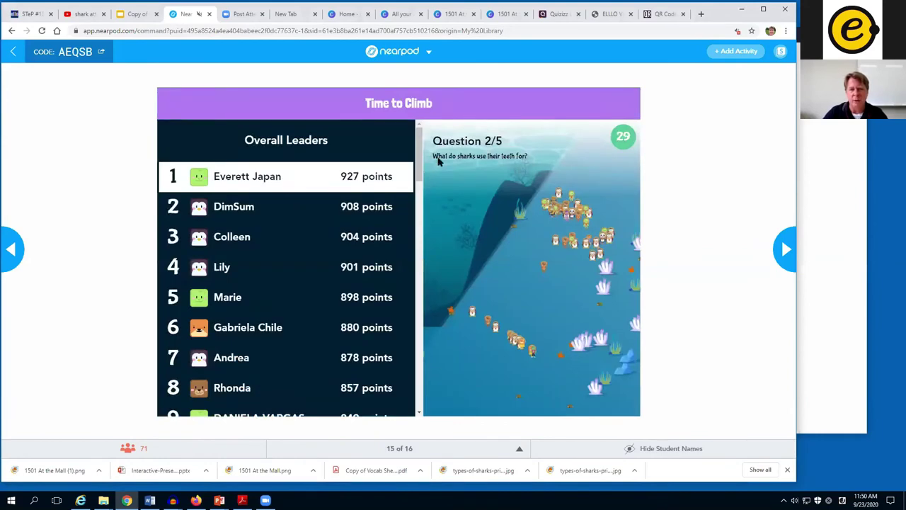
click(815, 344)
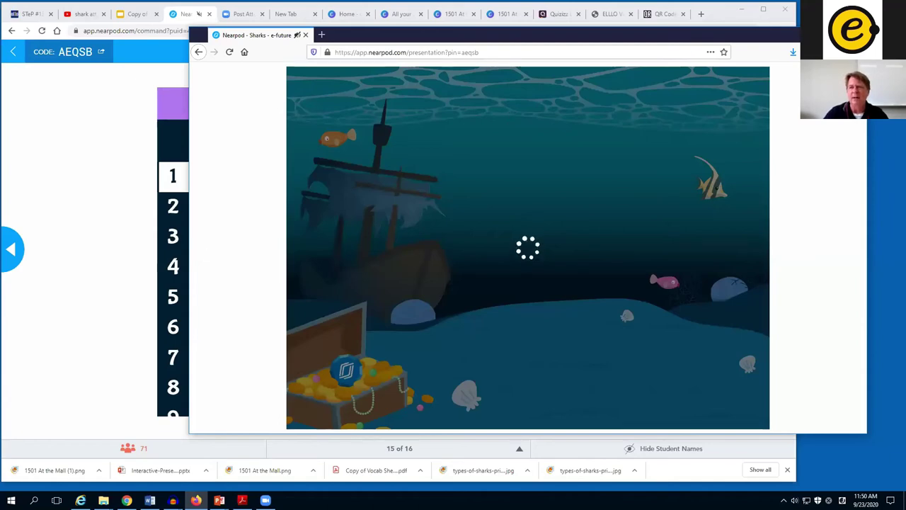
key(alt+Tab)
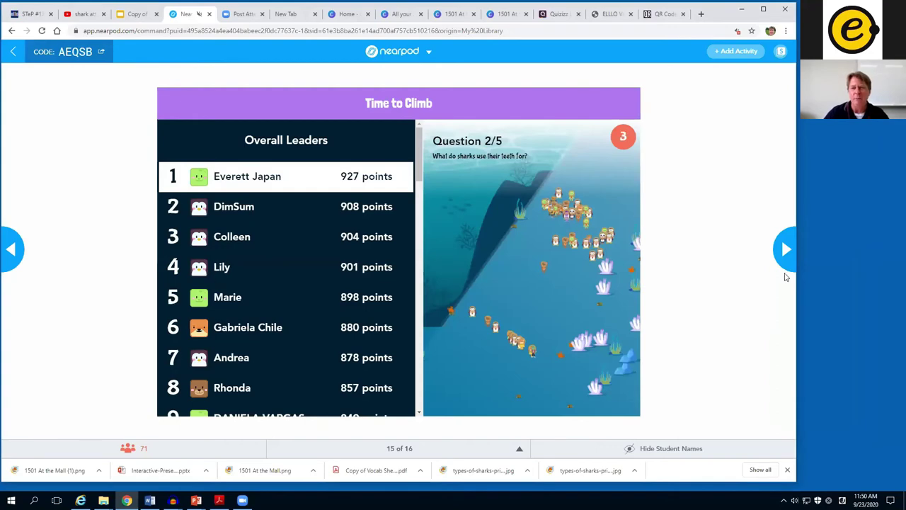
key(Right)
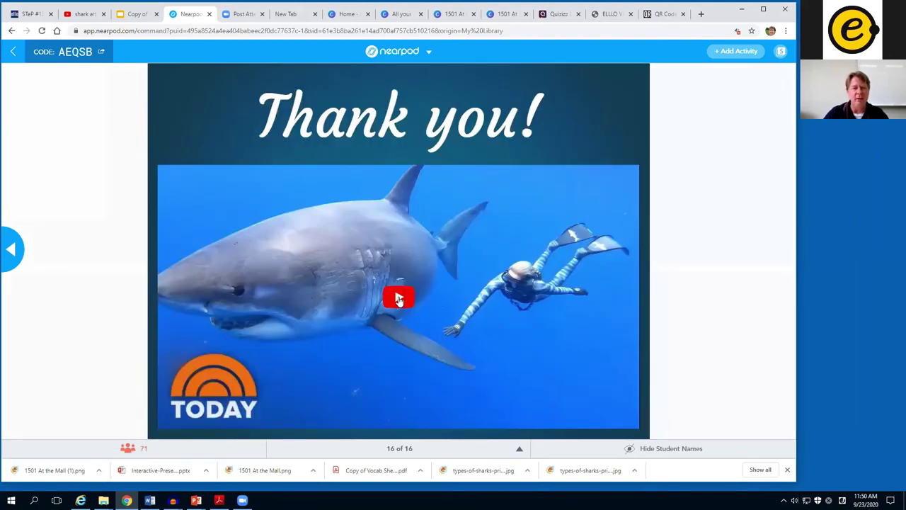
Play the Thank you slide's shark video and open the nearpod logo session menu.
click(638, 313)
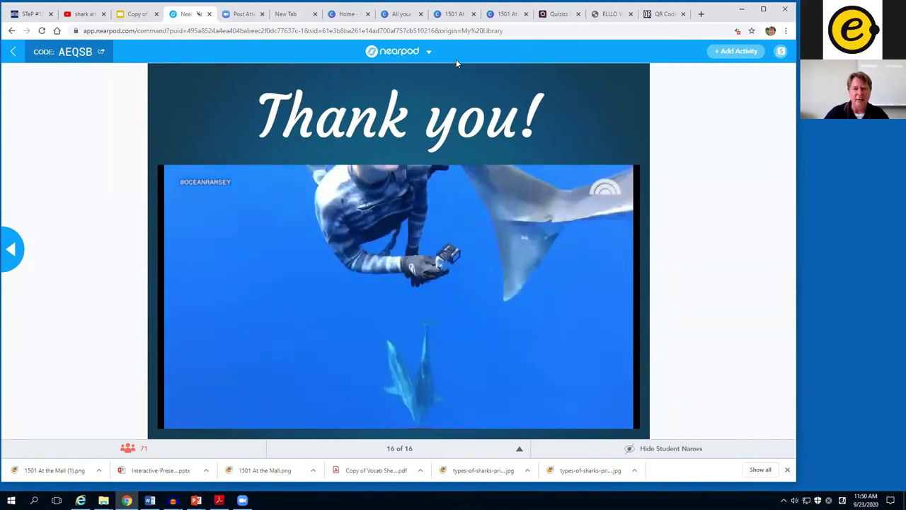
click(427, 55)
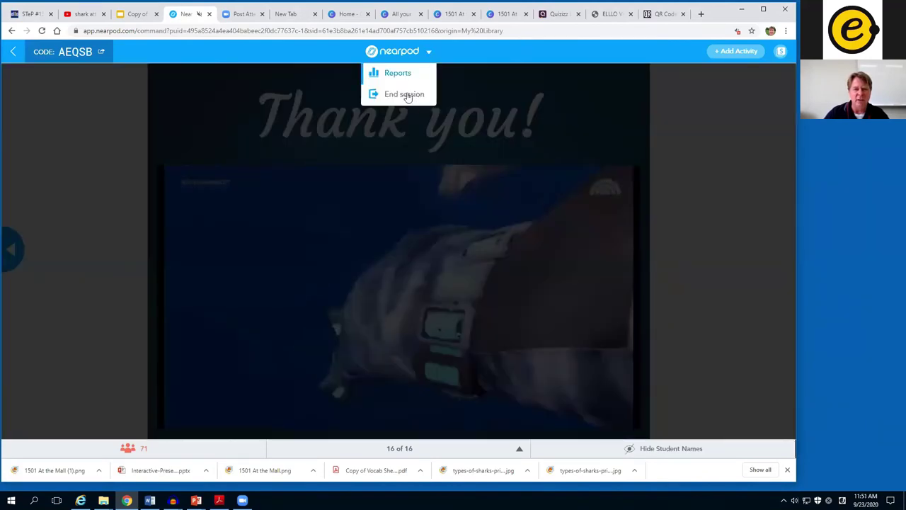
End the live session for all students and confirm the ending.
click(405, 94)
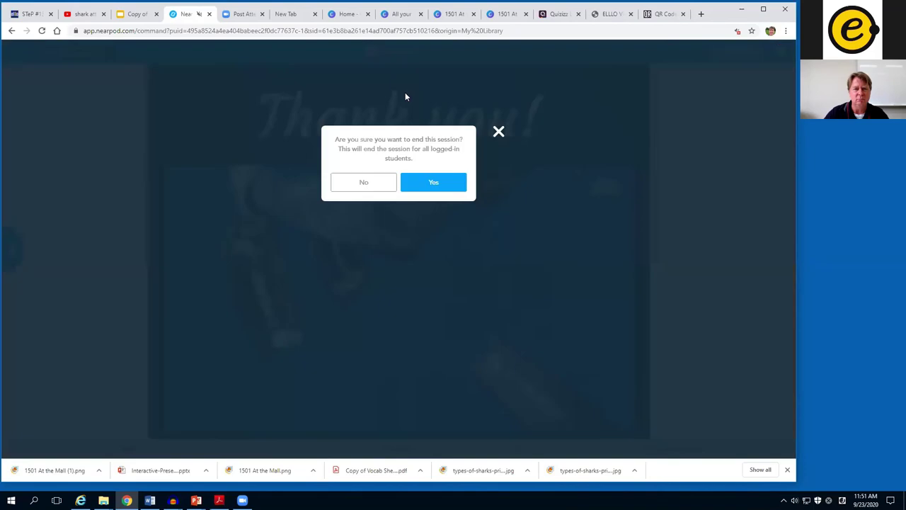
click(433, 182)
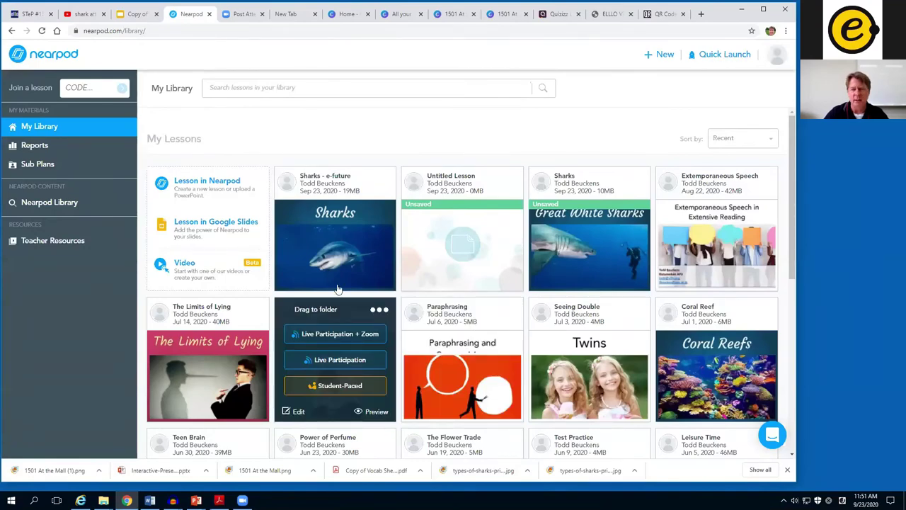
Start a new blank lesson, 'Untitled Lesson (1)', and bring up content choices for its first slide.
click(220, 183)
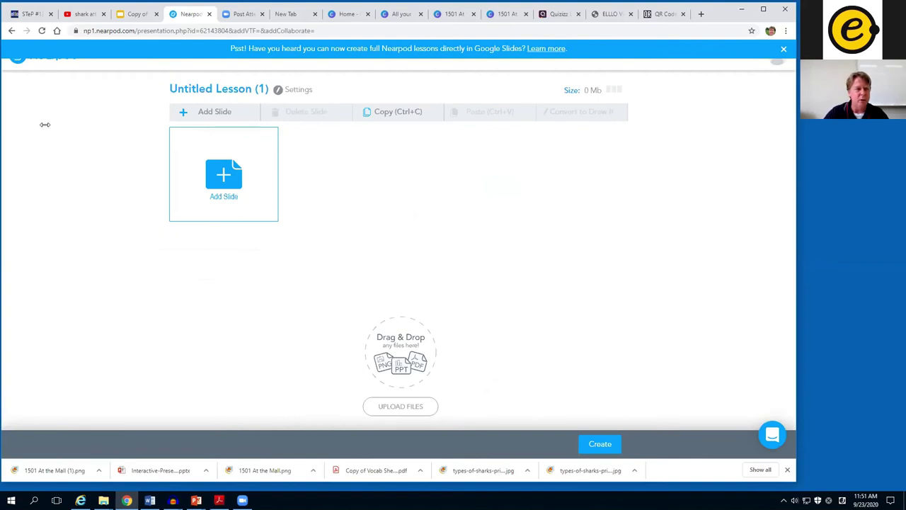
click(11, 30)
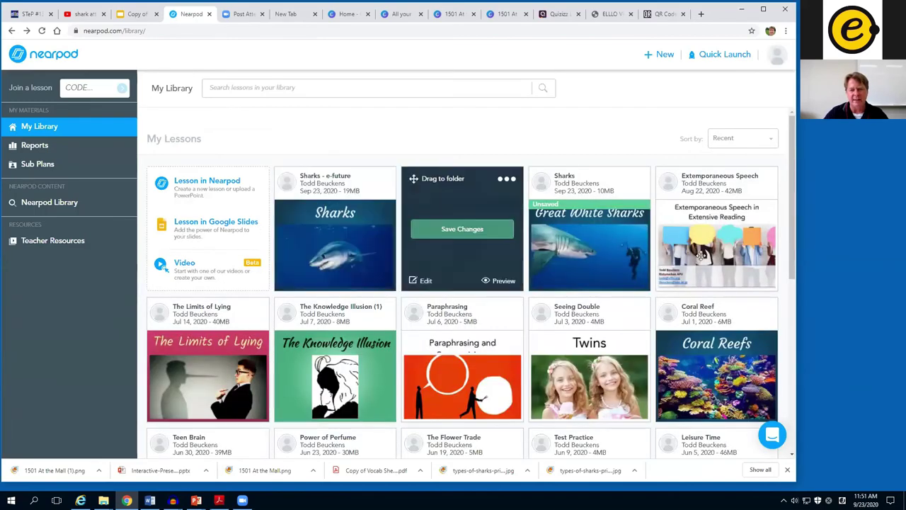
scroll(717, 227, down, 3)
scroll(587, 340, up, 3)
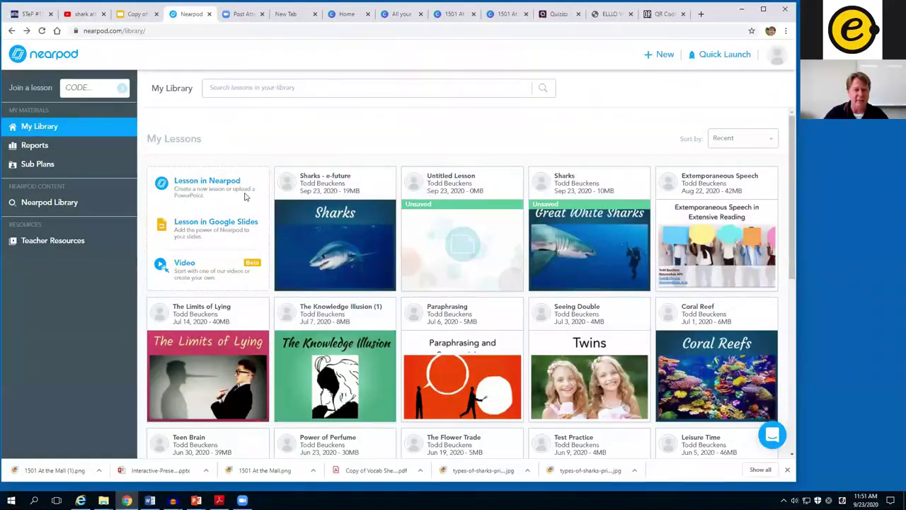
click(210, 182)
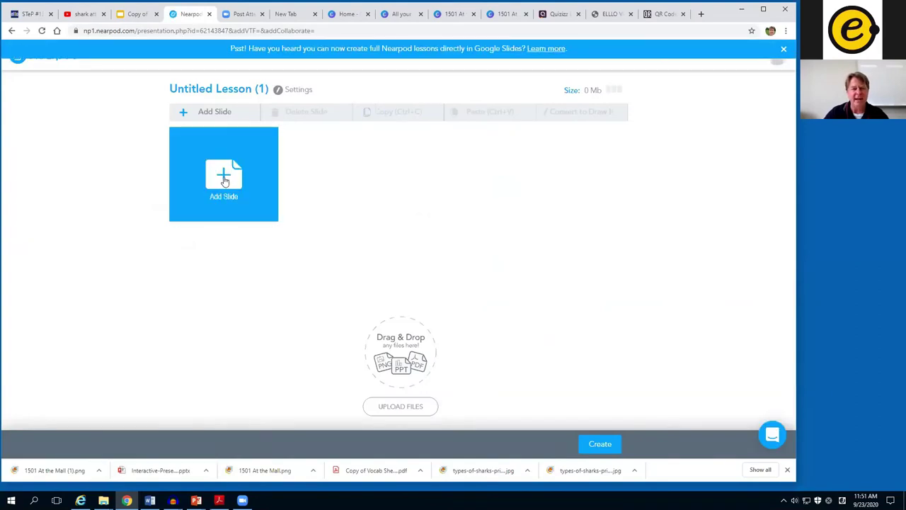
click(224, 181)
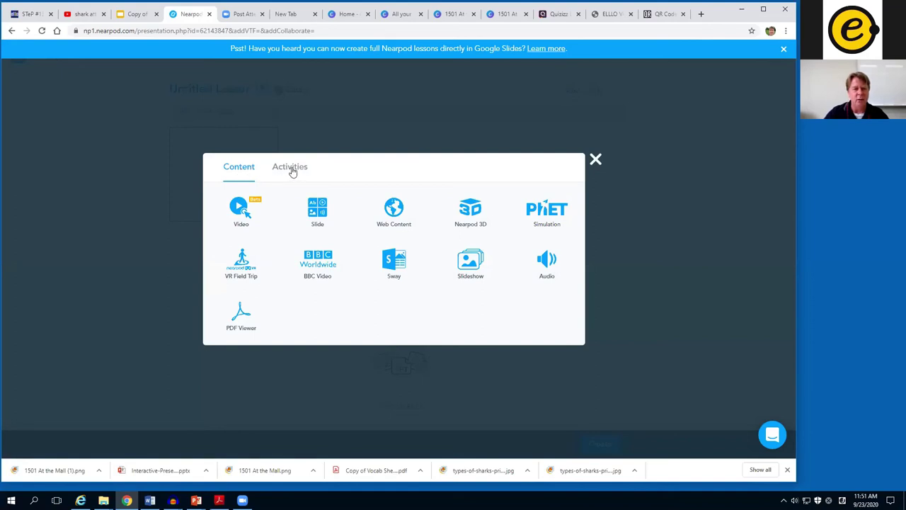
Create a plain content slide titled 'Sharks'.
click(317, 210)
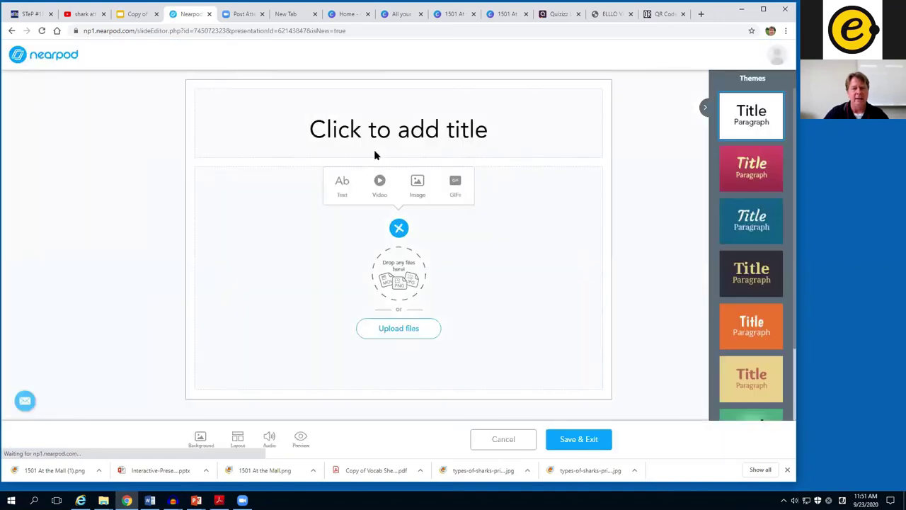
click(381, 141)
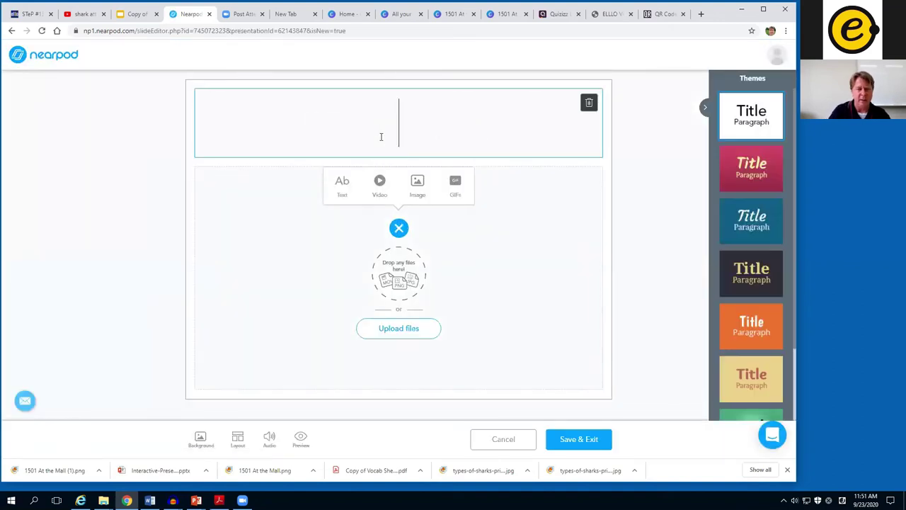
text(Sharks)
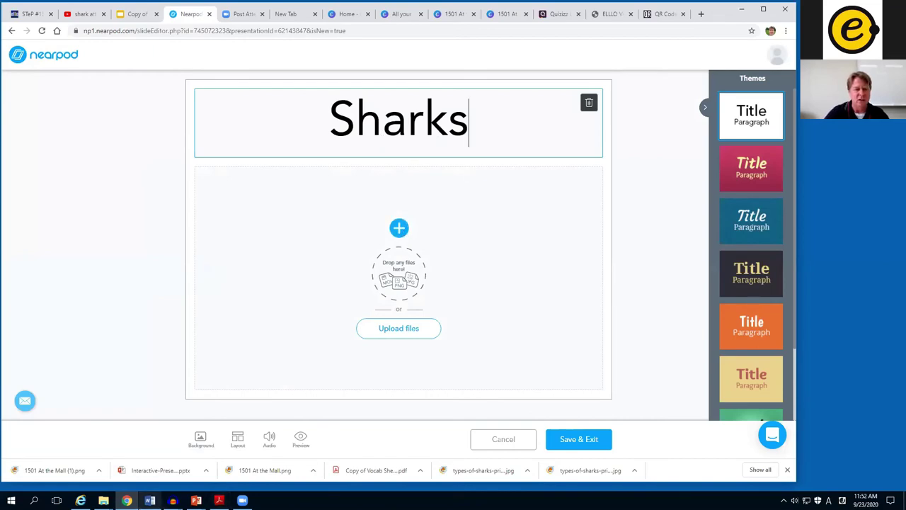
Copy the first paragraph of Shark.docx into the slide body as Large text.
click(149, 500)
triple_click(422, 297)
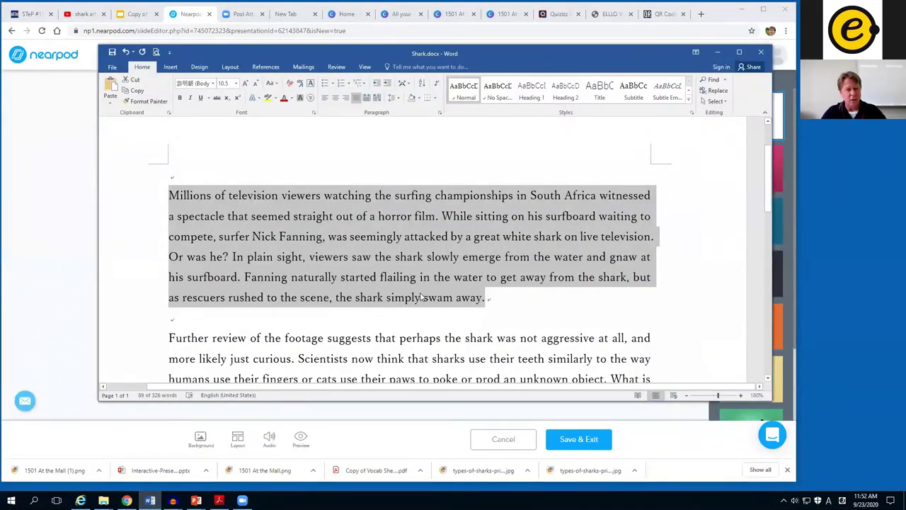
click(418, 280)
double_click(147, 194)
key(ctrl+c)
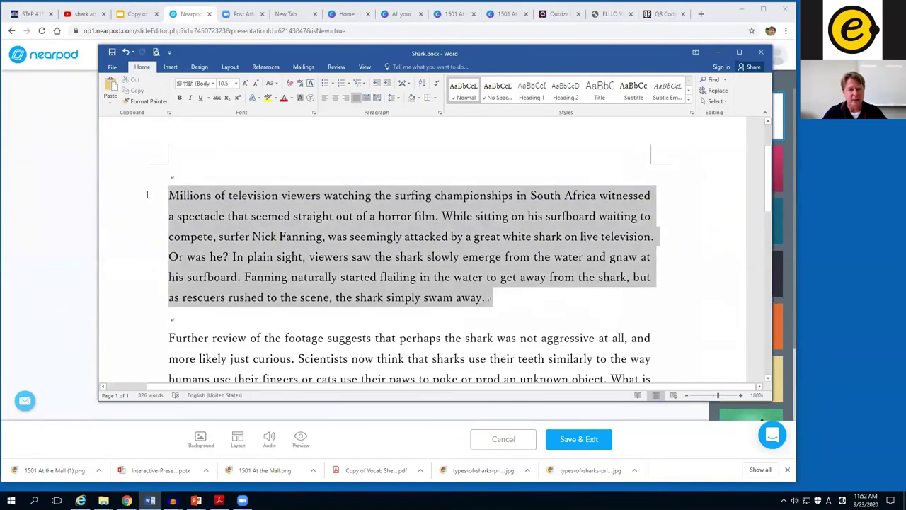
key(alt+Tab)
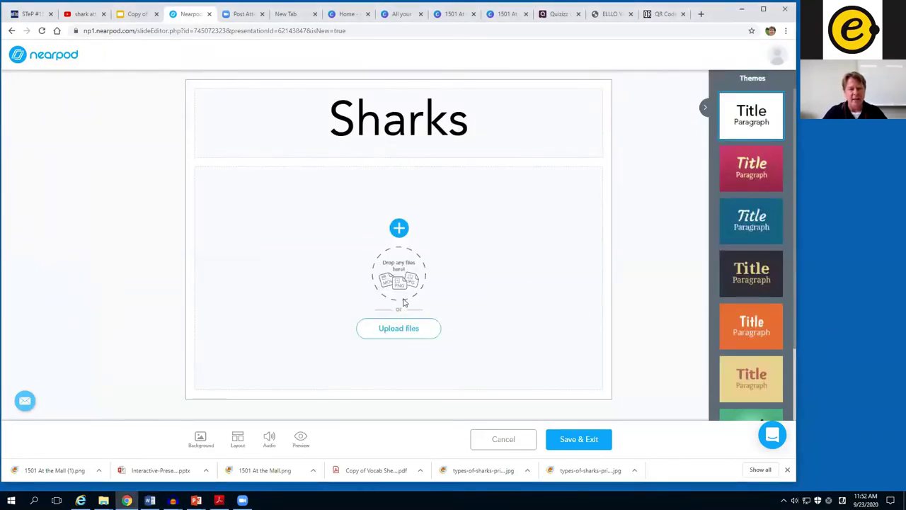
click(399, 227)
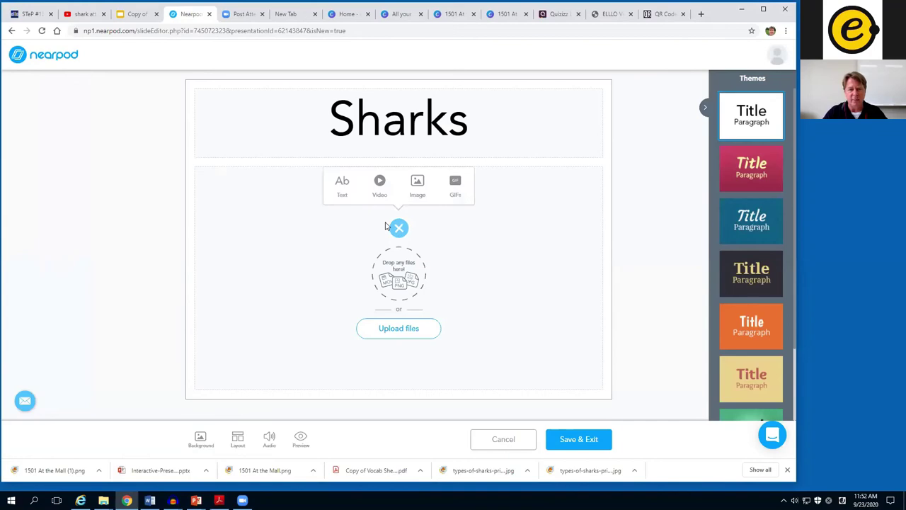
click(343, 182)
key(ctrl+v)
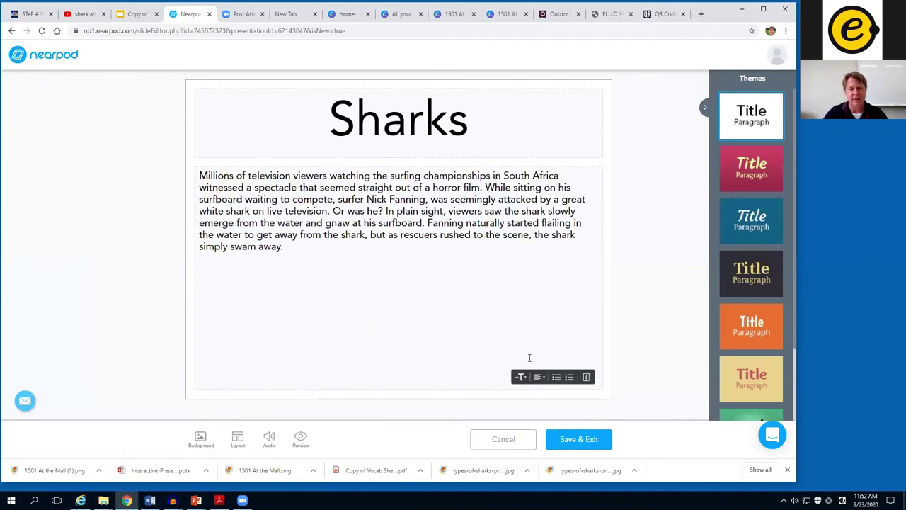
click(522, 378)
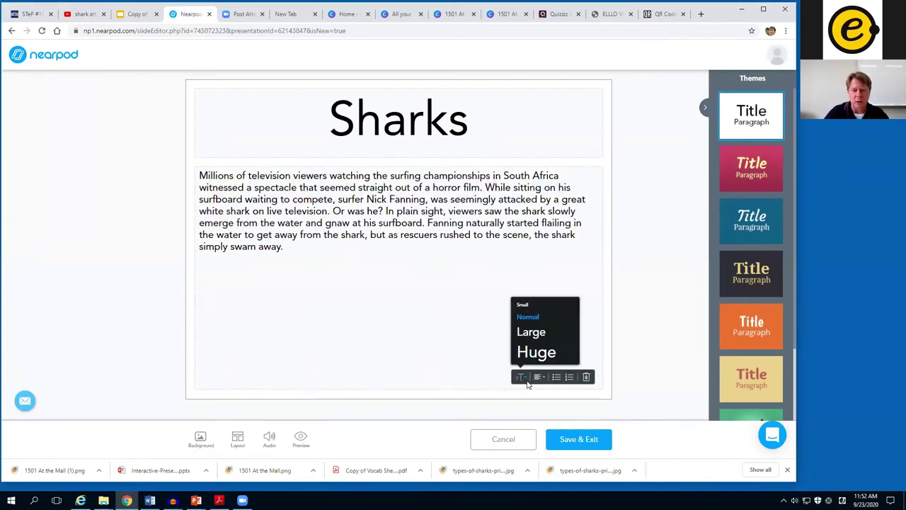
click(532, 335)
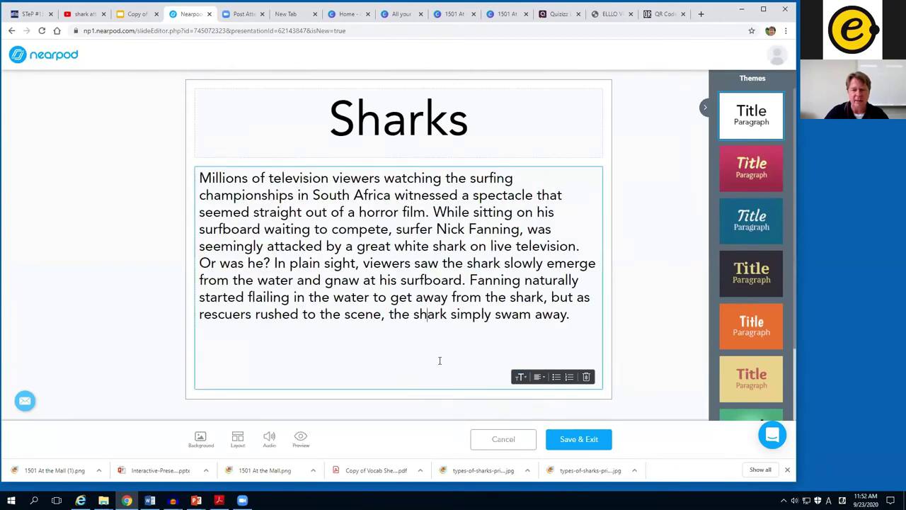
Set a dark underwater shark photo from an image search as background and make the text white.
click(201, 439)
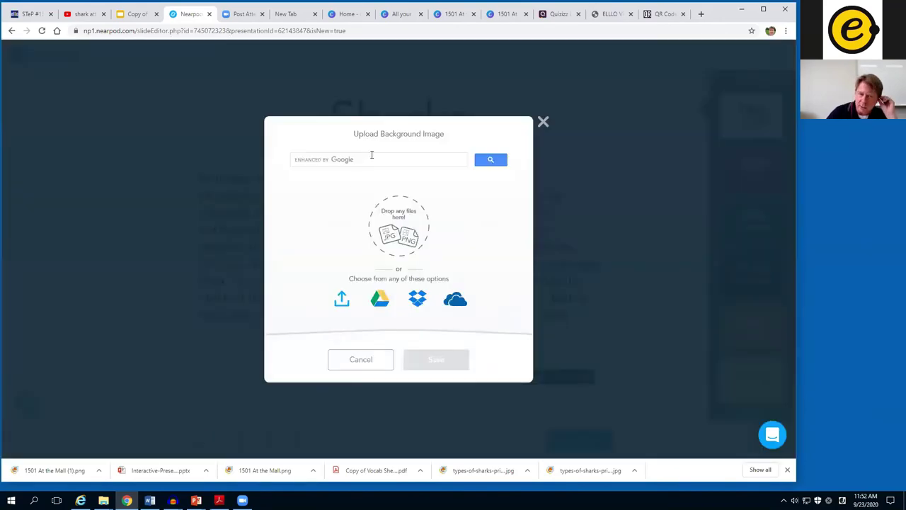
text(s)
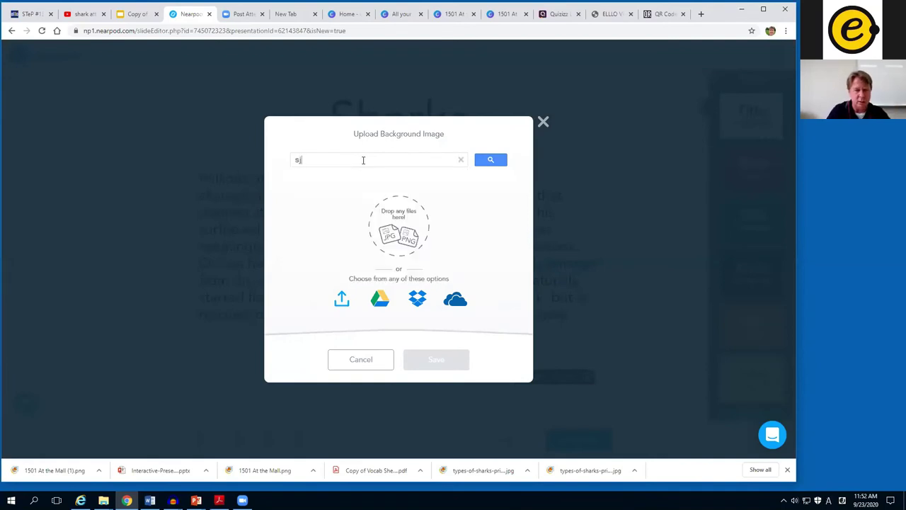
text(ha)
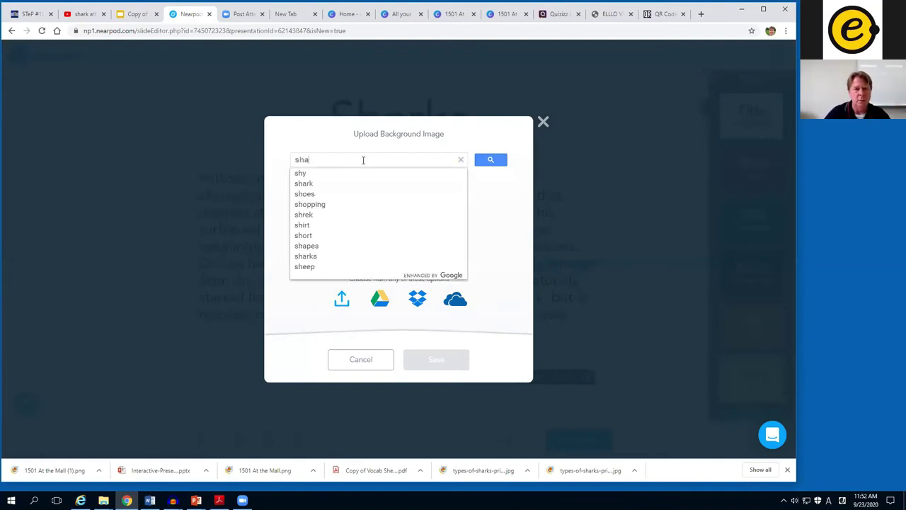
click(393, 183)
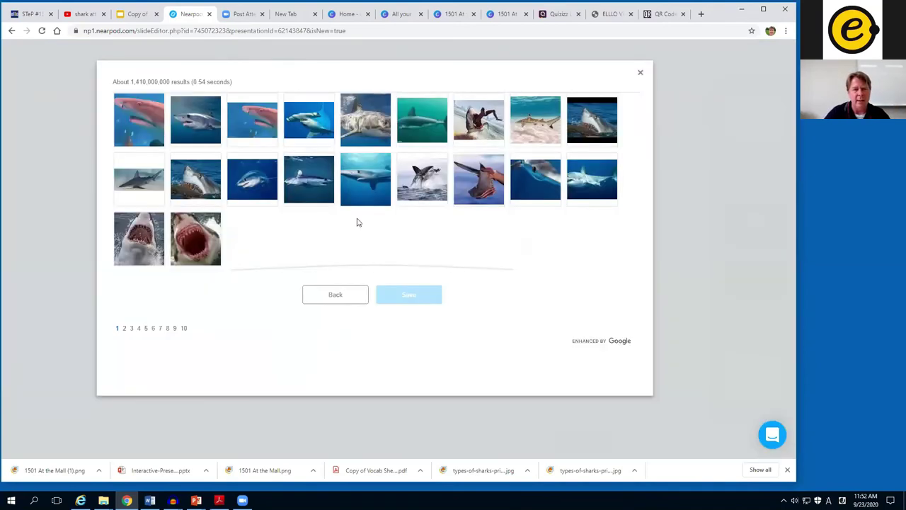
click(262, 184)
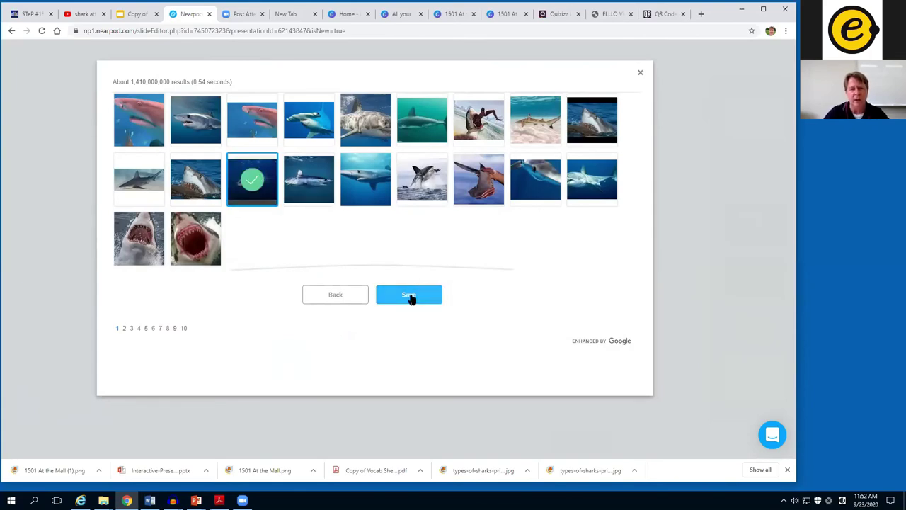
click(409, 296)
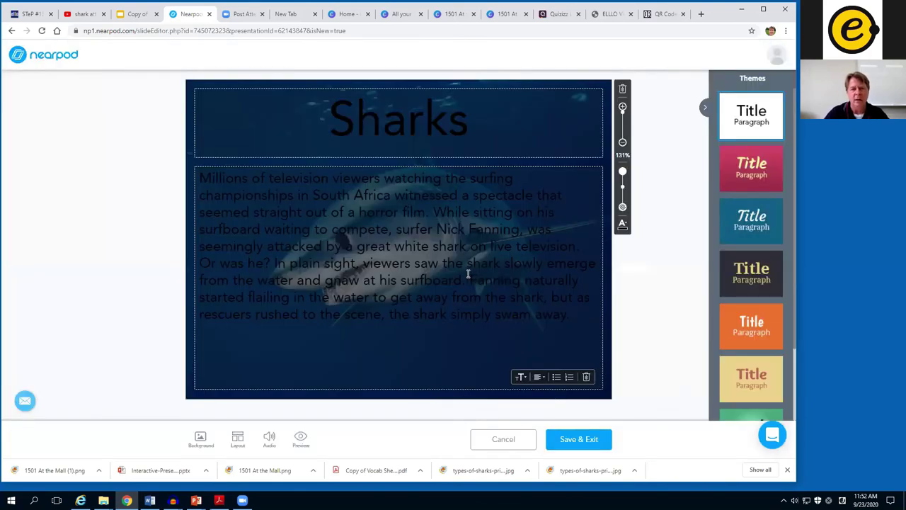
click(623, 225)
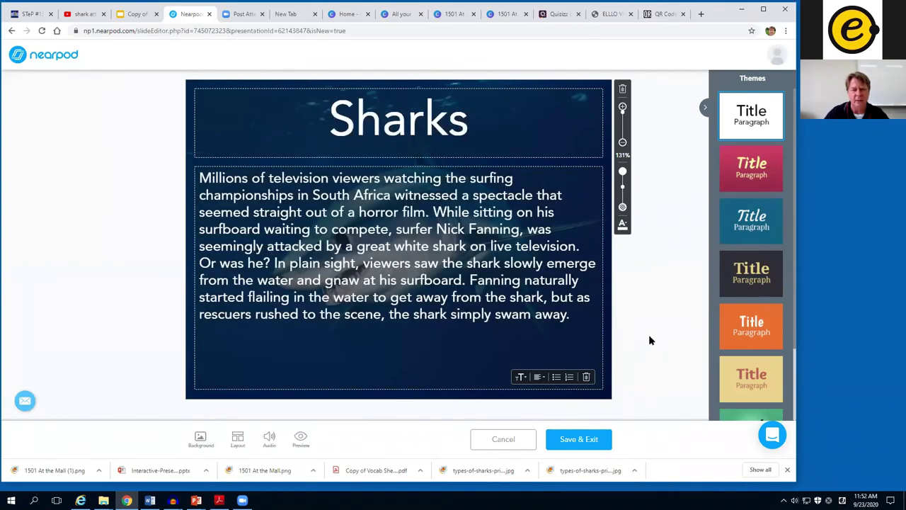
Attach Shark-01.wav to the Sharks slide, test its playback, and save it as slide 1.
click(269, 439)
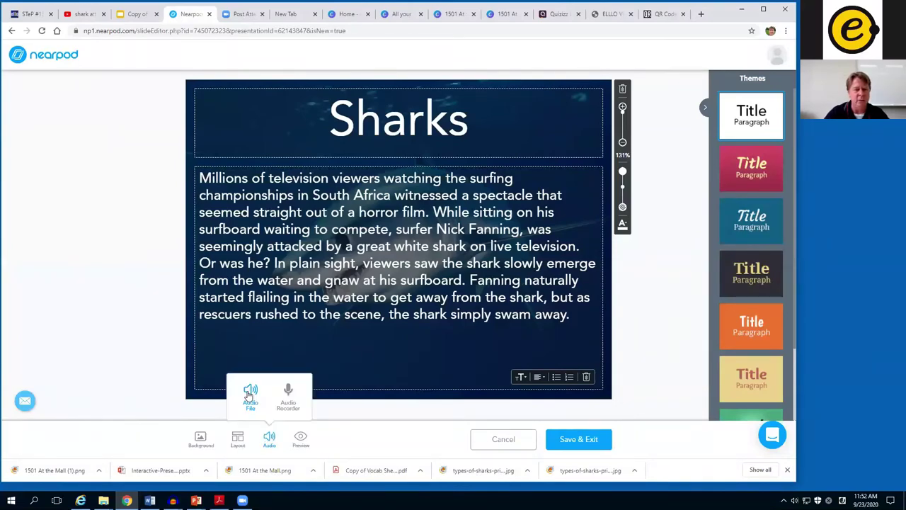
click(250, 394)
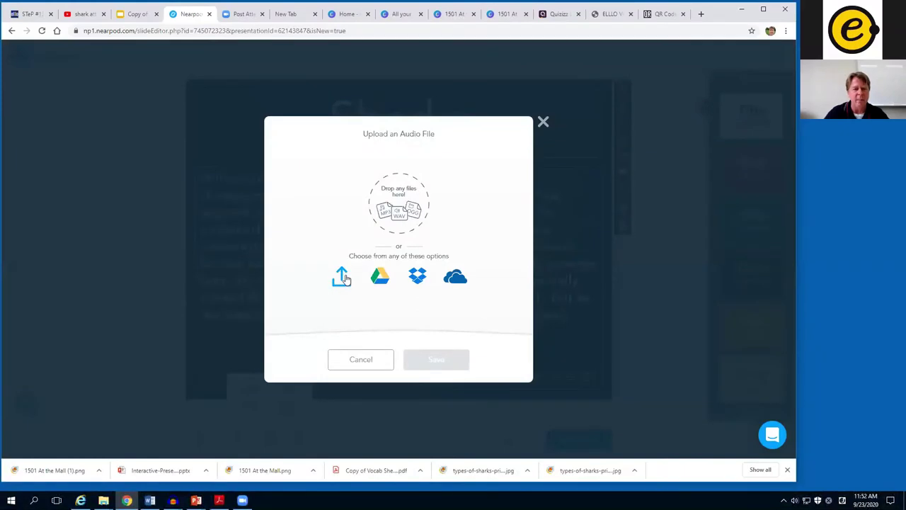
click(342, 276)
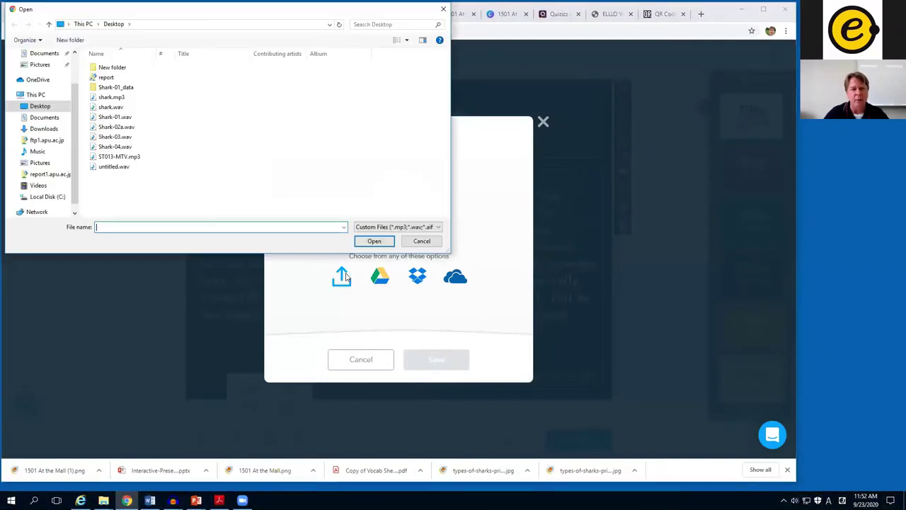
click(118, 116)
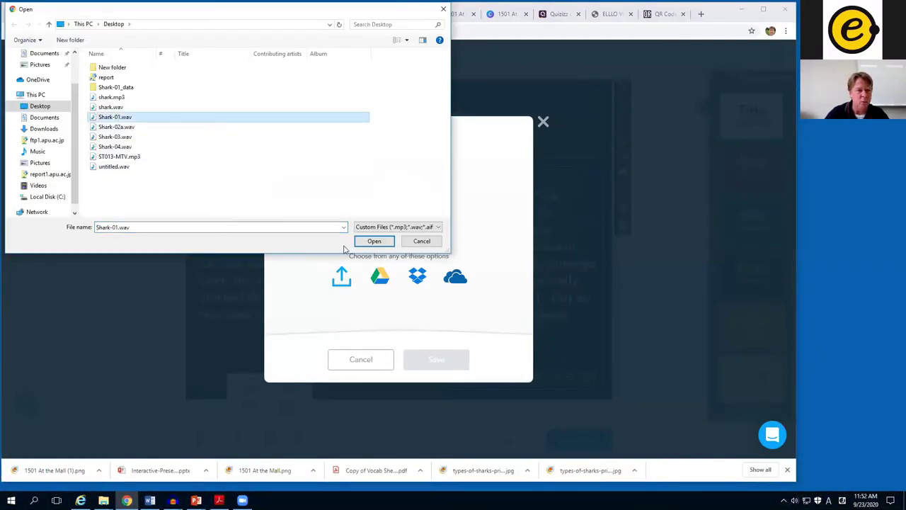
click(373, 243)
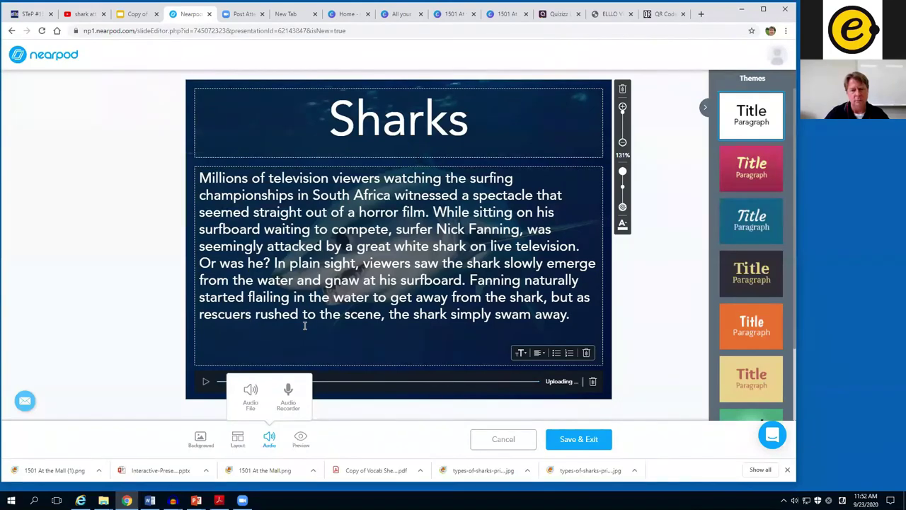
click(204, 383)
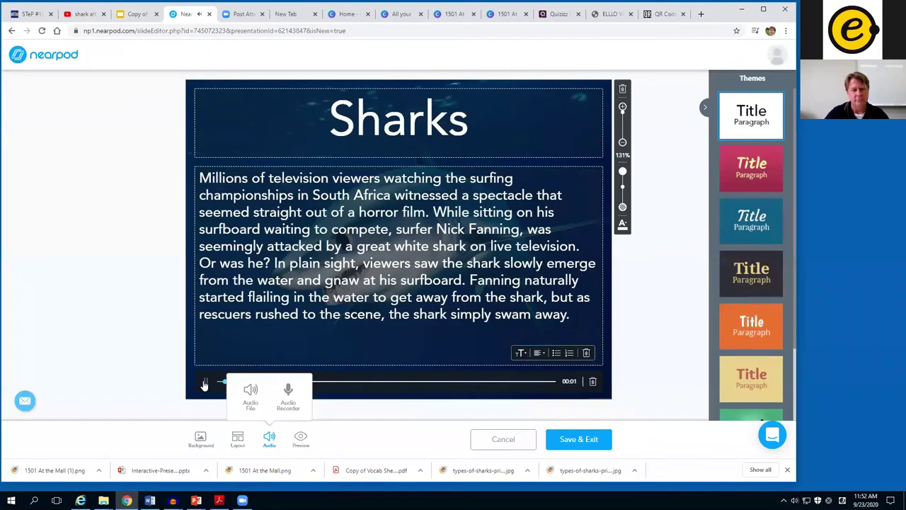
click(573, 441)
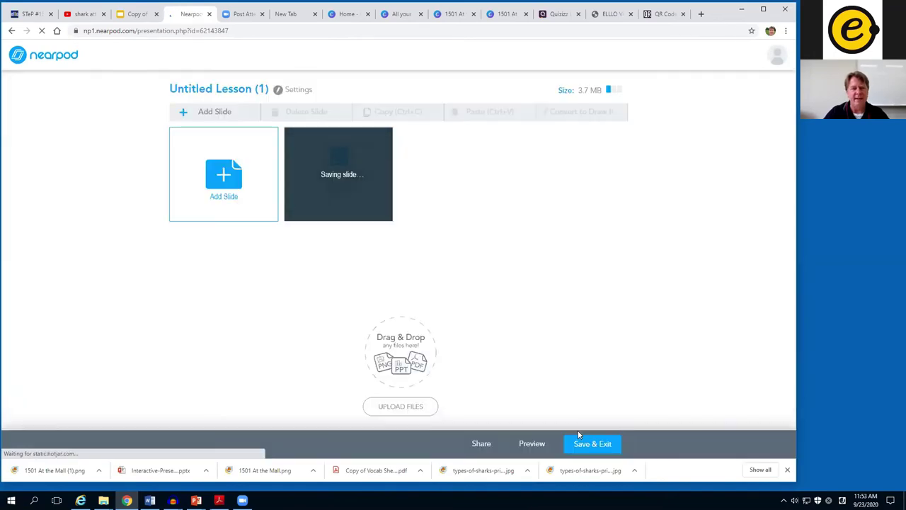
Add a light blue Fill in the Blanks activity containing the pasted shark paragraph.
click(225, 174)
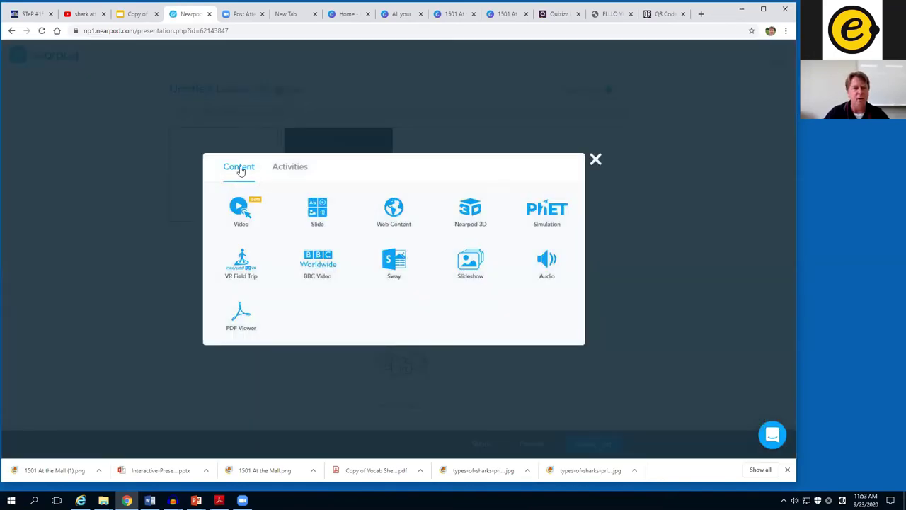
click(290, 173)
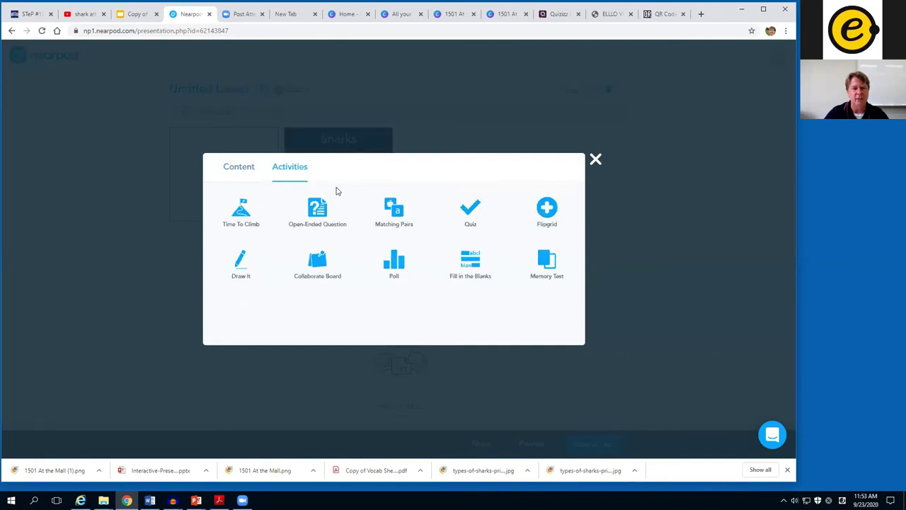
click(472, 262)
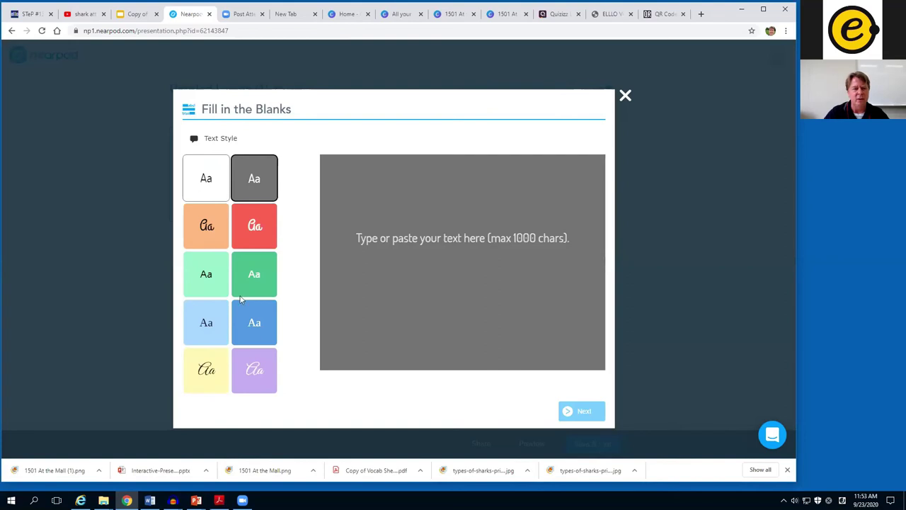
click(206, 323)
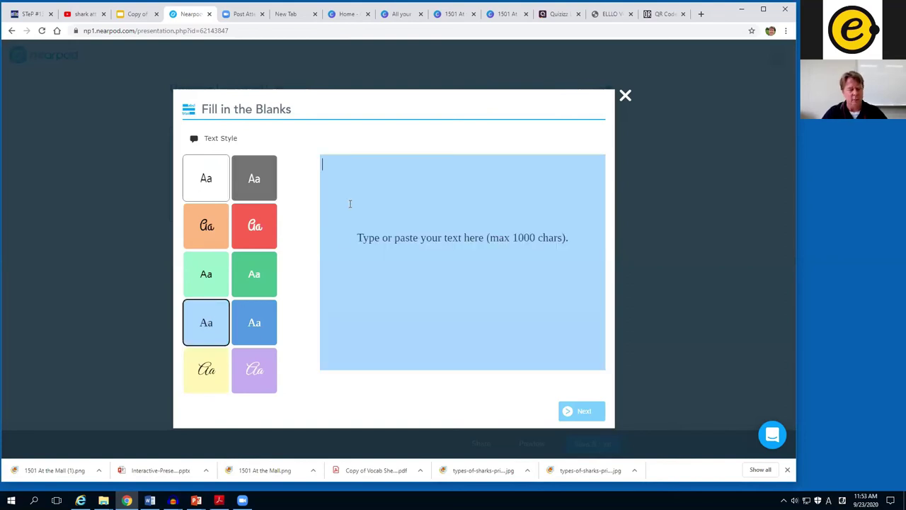
key(ctrl+v)
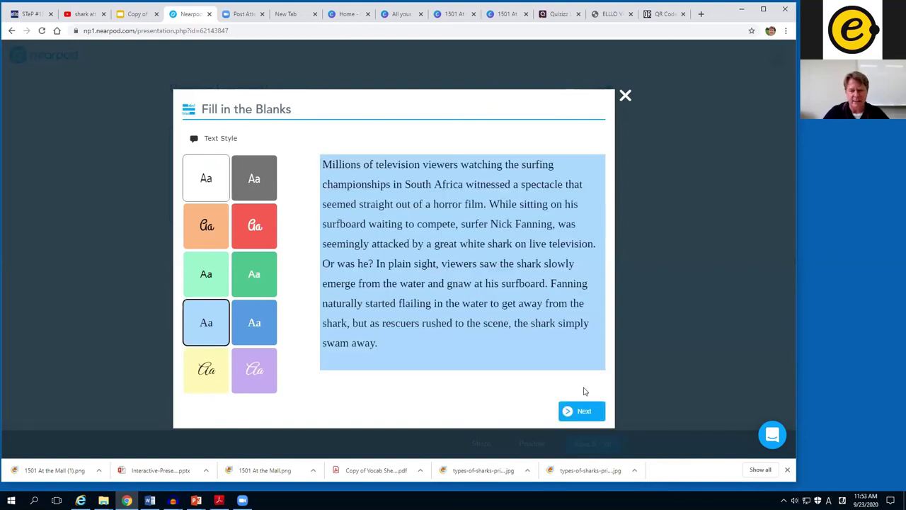
click(585, 414)
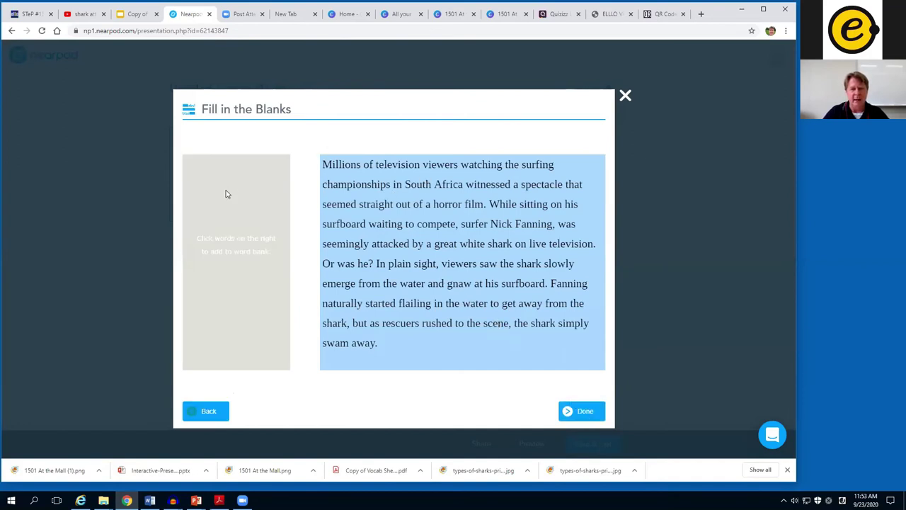
Blank out witnessed, horror, plain, surfboard, flailing, scene and swam, then finish the activity.
click(490, 185)
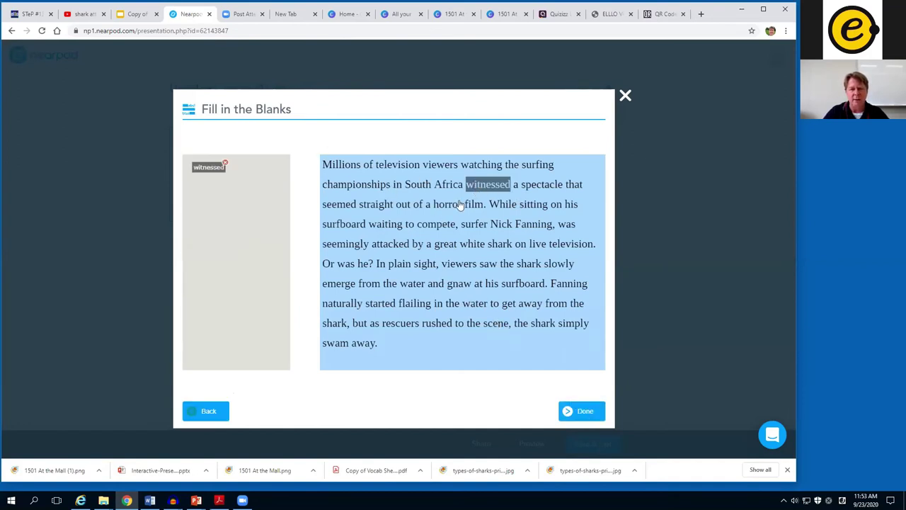
click(450, 205)
click(403, 264)
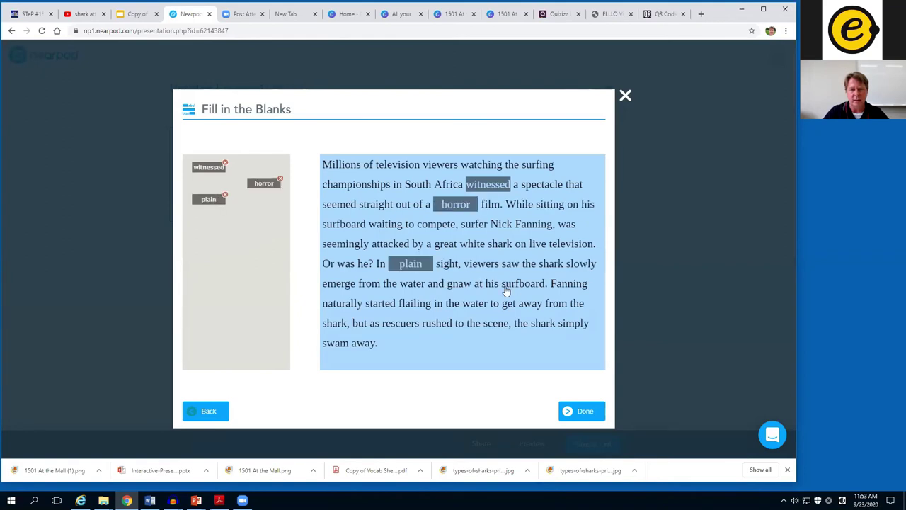
click(505, 284)
click(416, 303)
click(491, 324)
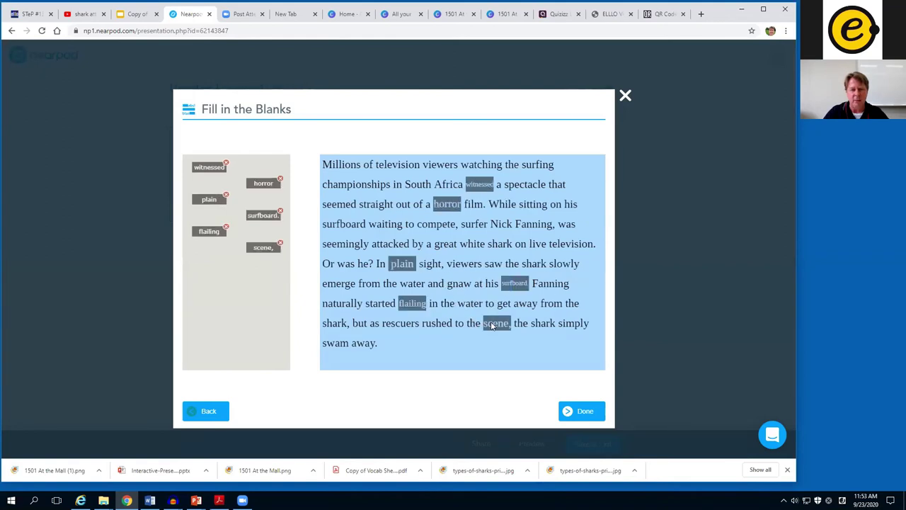
click(342, 345)
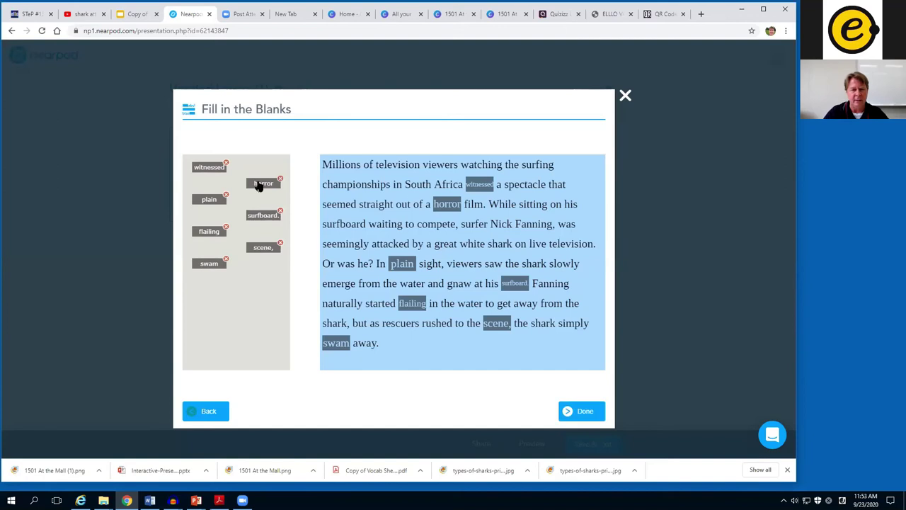
click(585, 410)
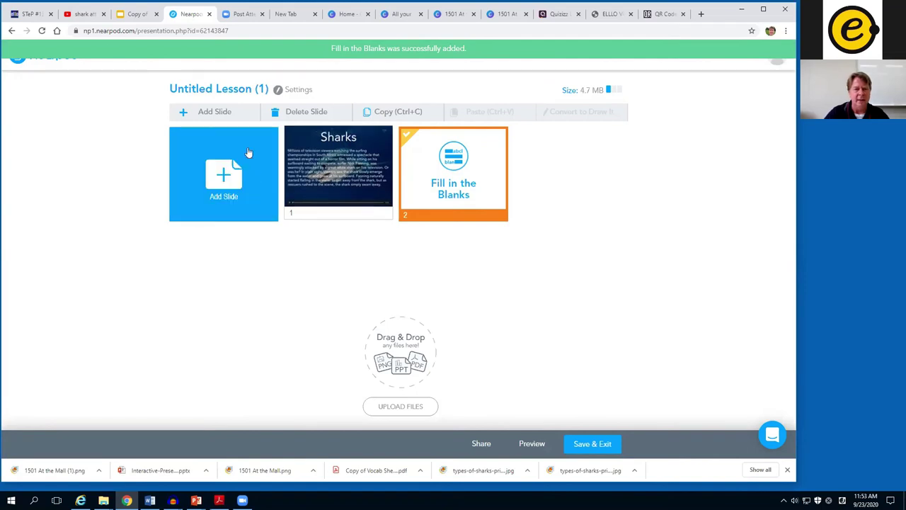
Add the YouTube video of Ocean Ramsey swimming with a great white, found via 'shark swimming'.
click(224, 179)
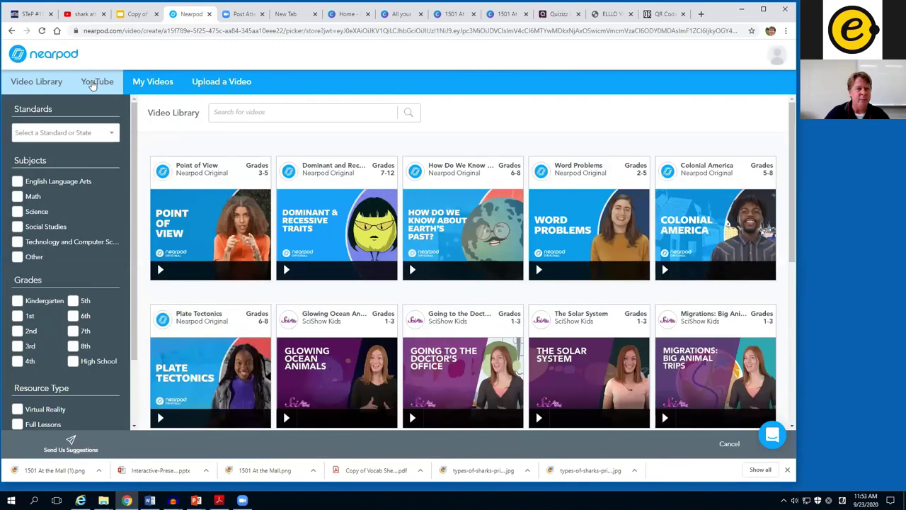
click(95, 82)
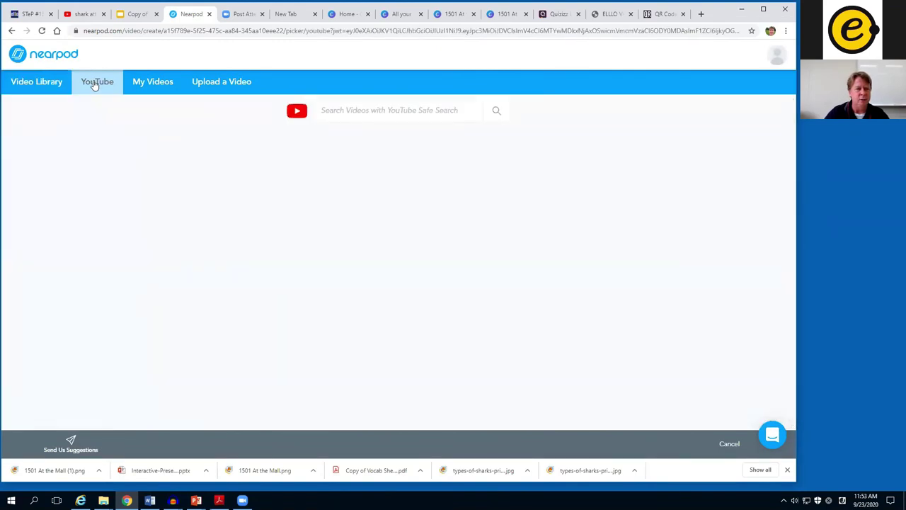
text(shark)
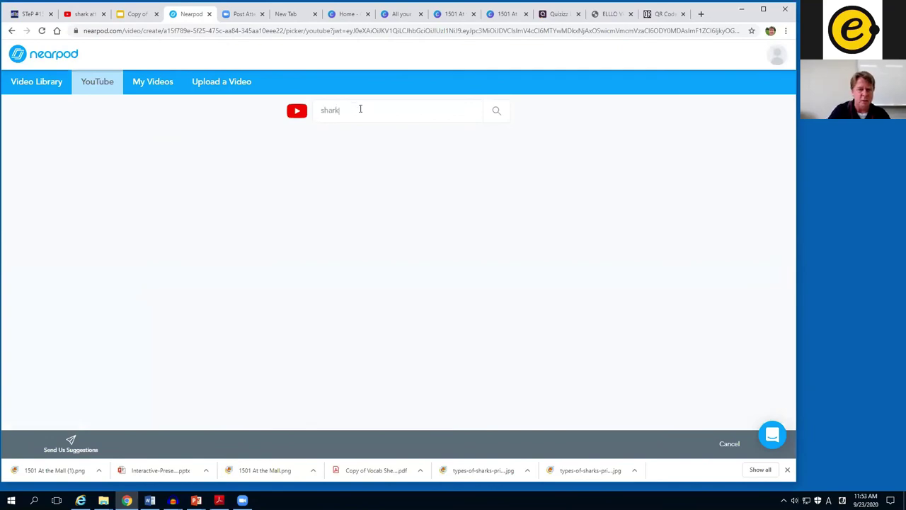
text( swimming)
key(Return)
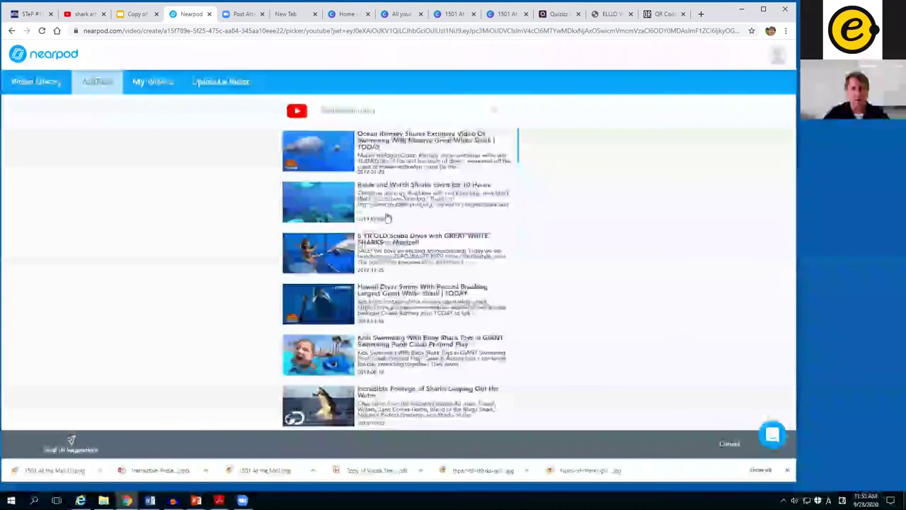
click(408, 139)
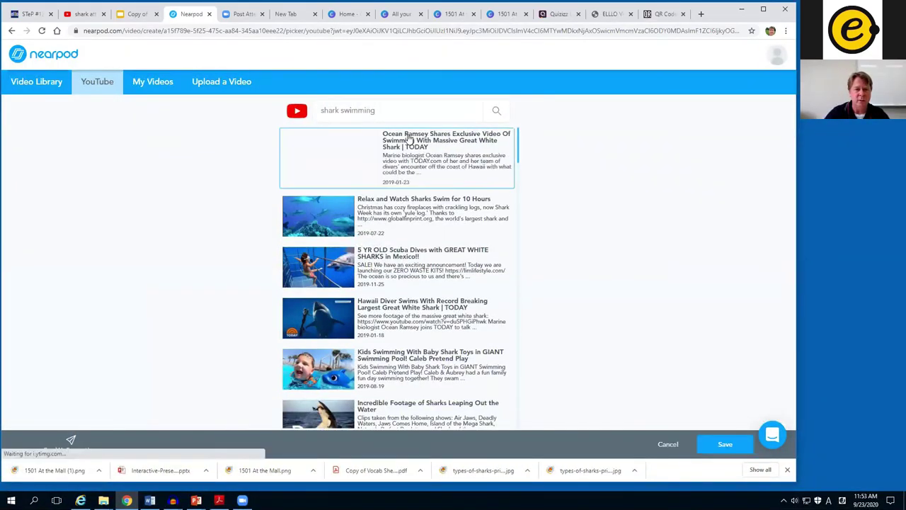
click(719, 443)
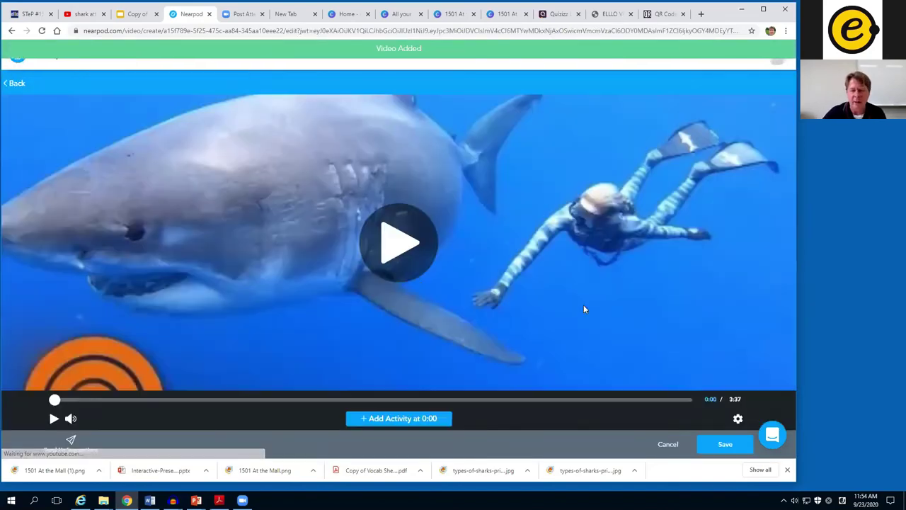
click(724, 443)
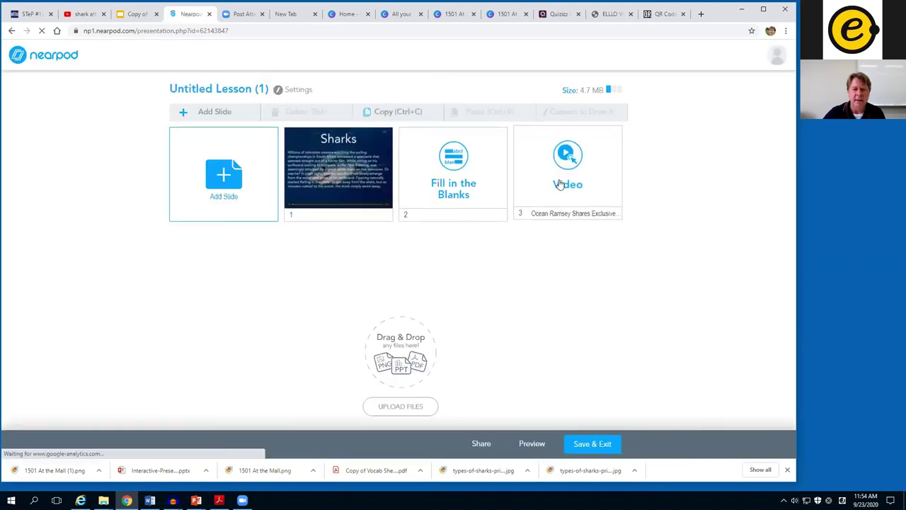
Move the video slide first and save as 'Sharks Demo', description 'My Demo', Higher Ed, English Language Arts.
drag(533, 187, 340, 185)
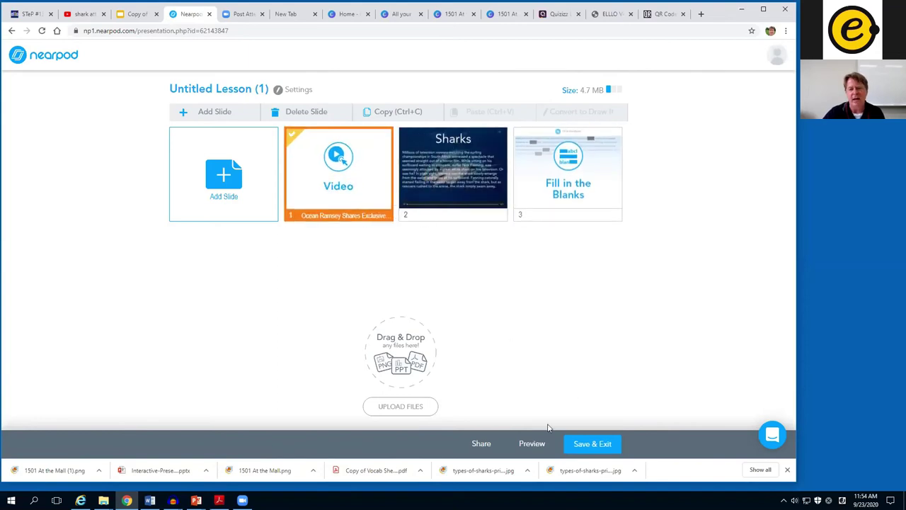
click(593, 444)
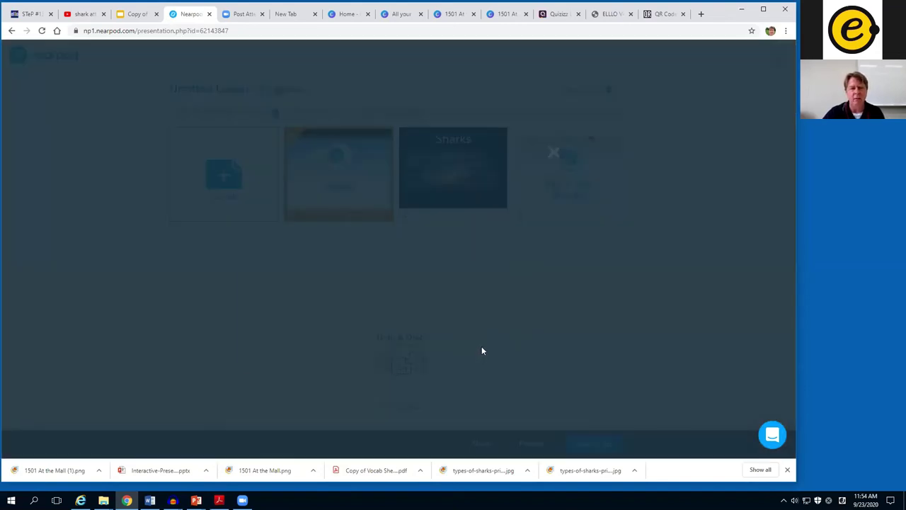
text(S)
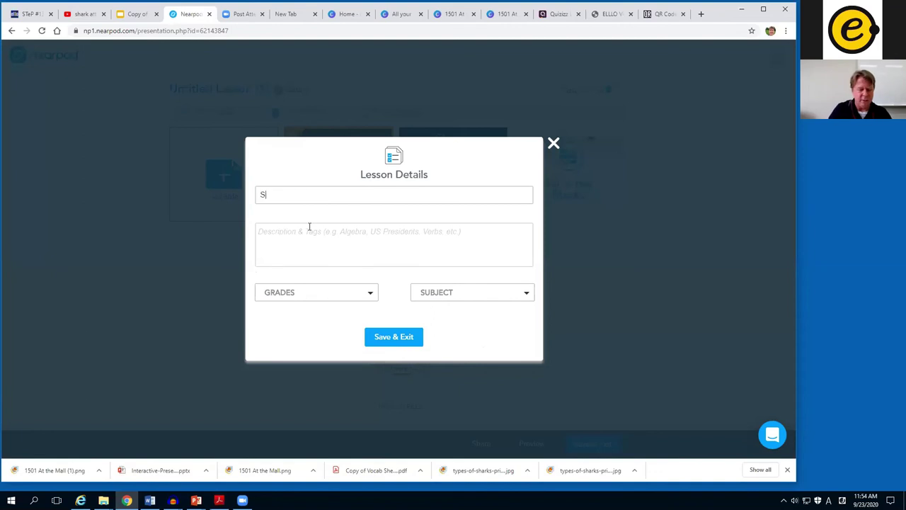
text(harks Demo)
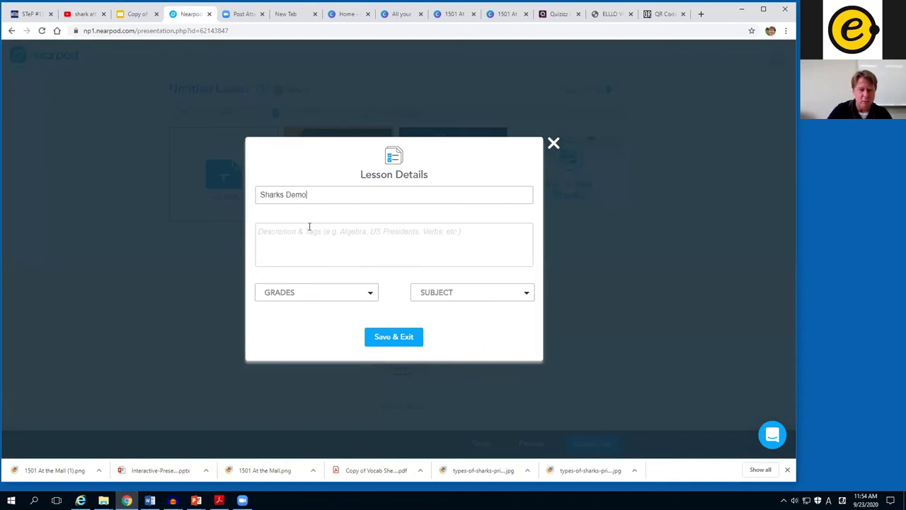
text(My Demo)
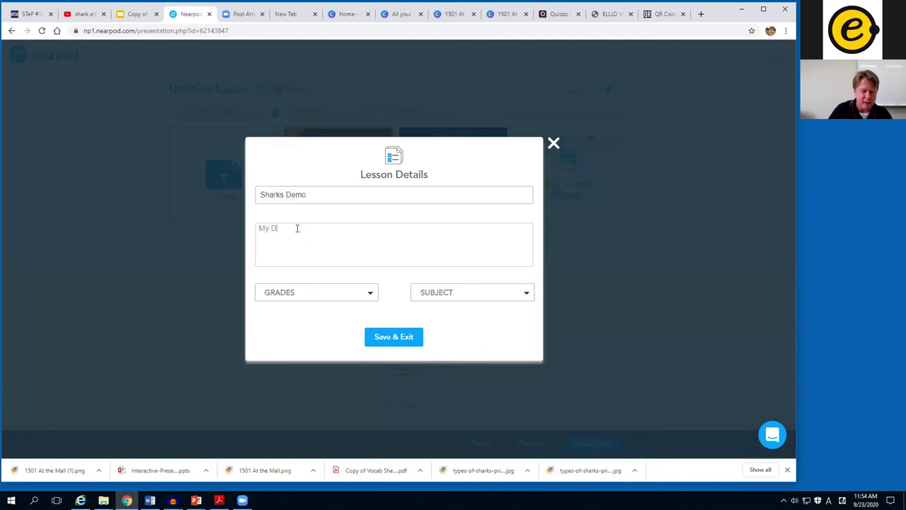
click(373, 293)
click(332, 246)
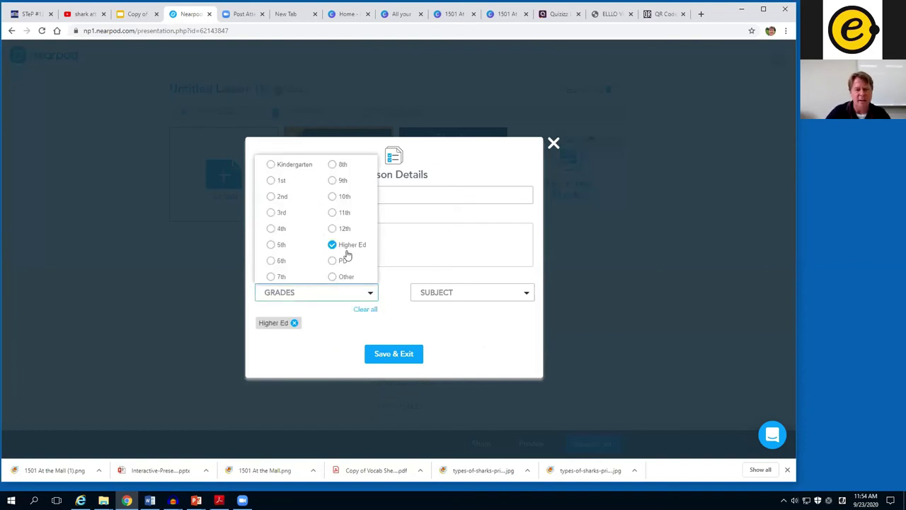
click(524, 300)
click(421, 165)
click(402, 354)
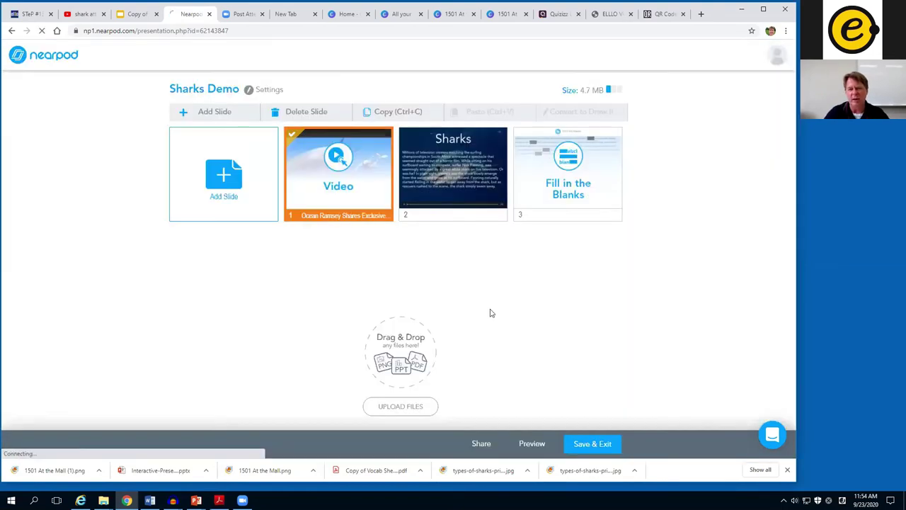
click(591, 444)
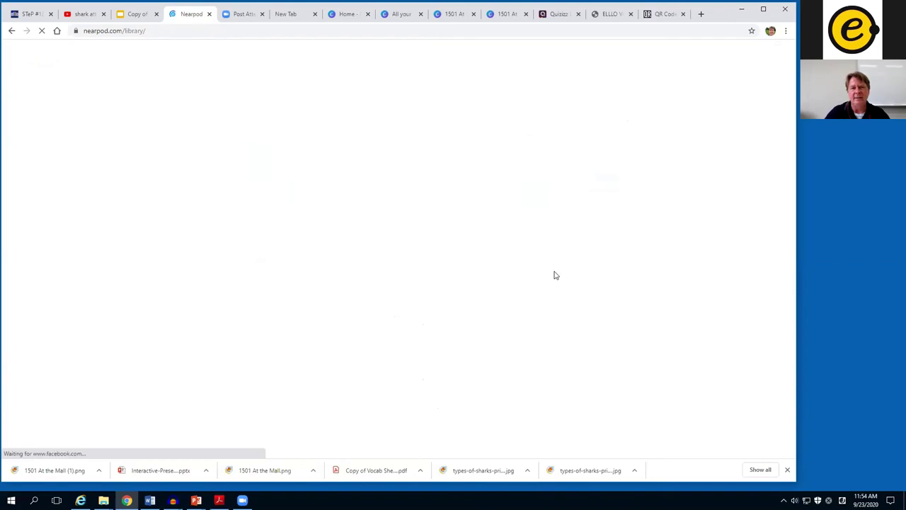
Briefly launch Sharks Demo live, dismiss the join code, then leave the session.
mouse_move(375, 239)
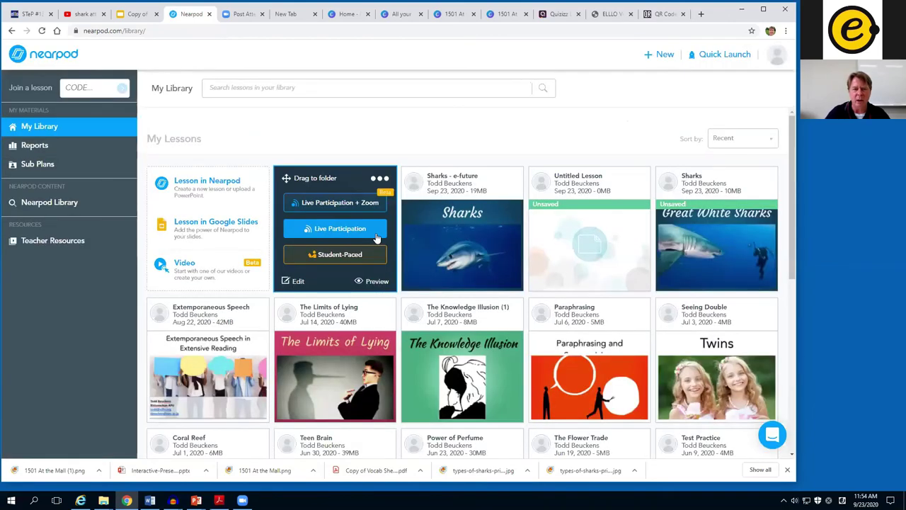
click(340, 229)
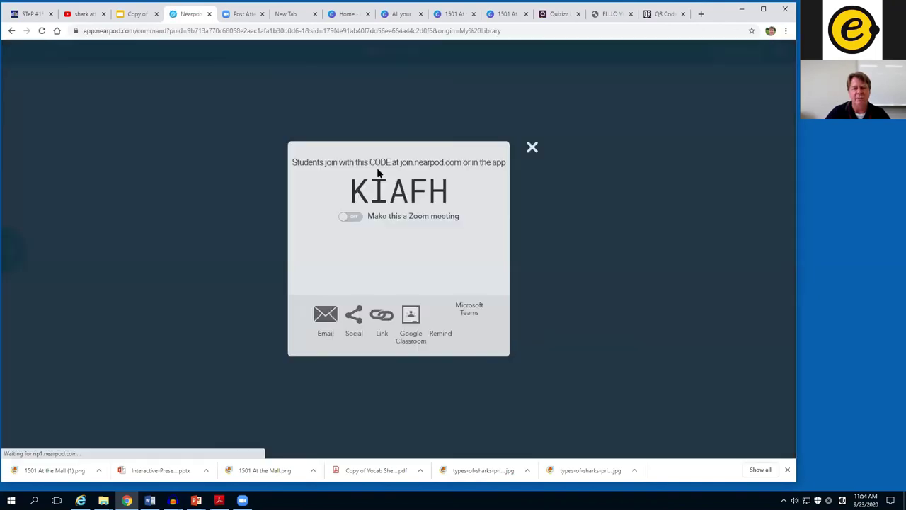
click(531, 147)
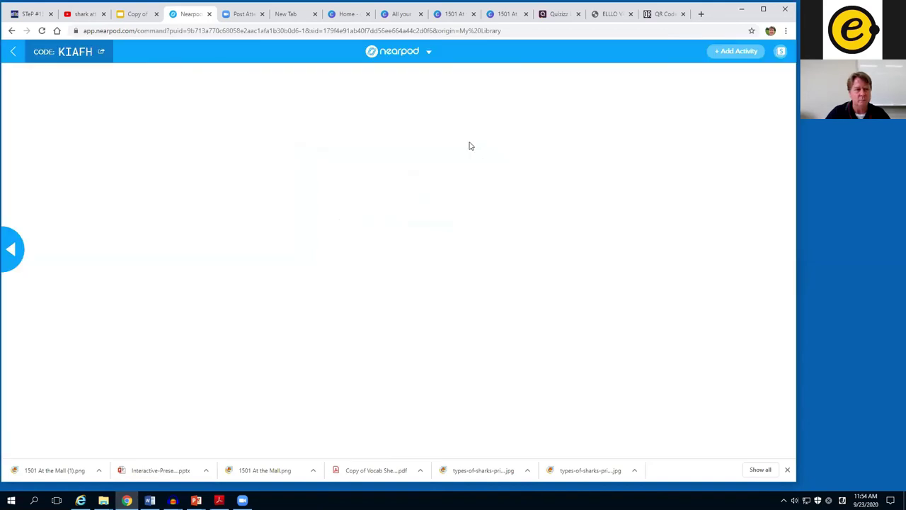
click(12, 51)
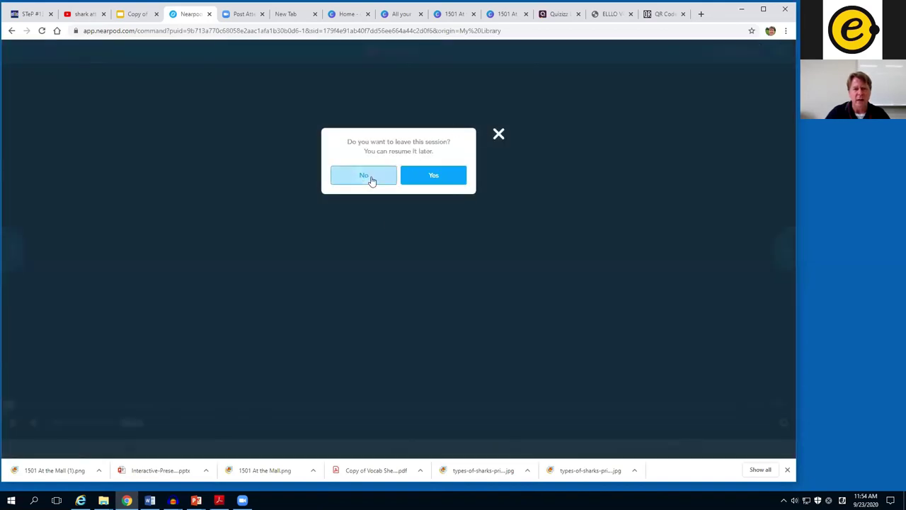
click(433, 176)
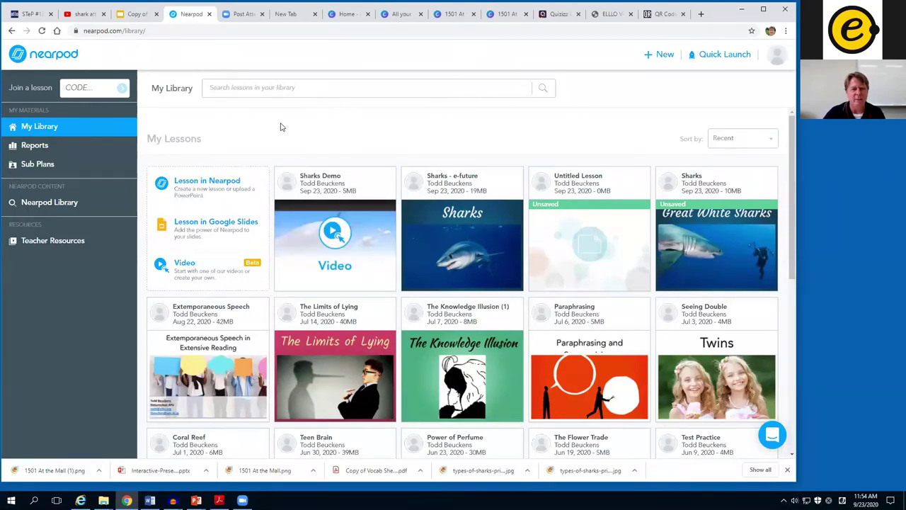
Search the Nearpod Library for 'e-future' and scroll through the English Language Arts lessons found.
click(43, 204)
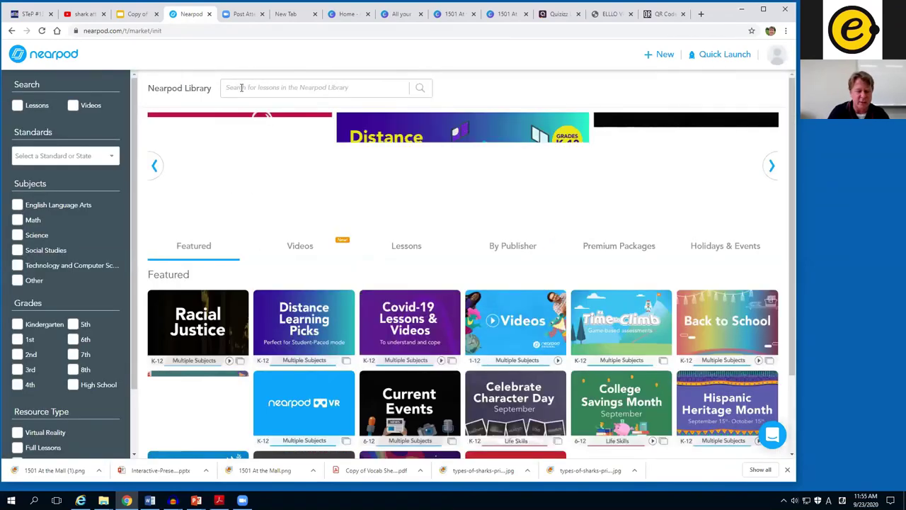
click(240, 87)
text(e-futur)
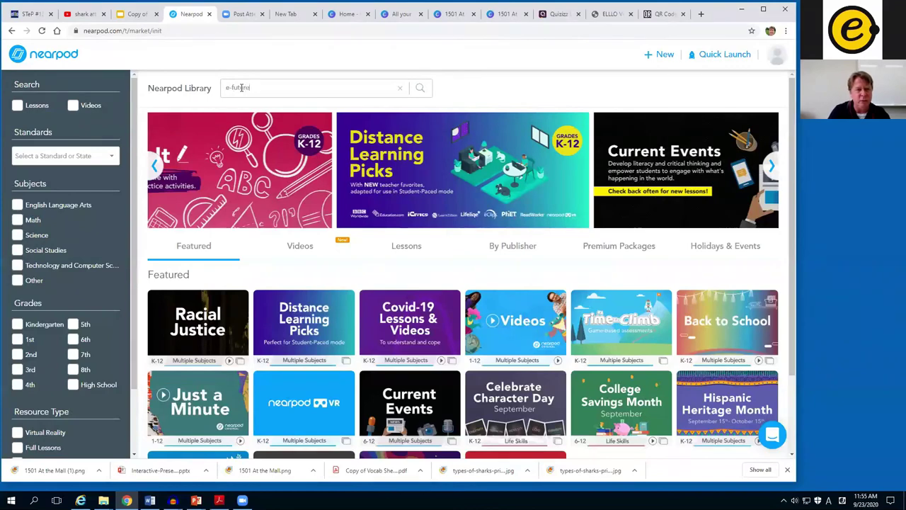
text(e)
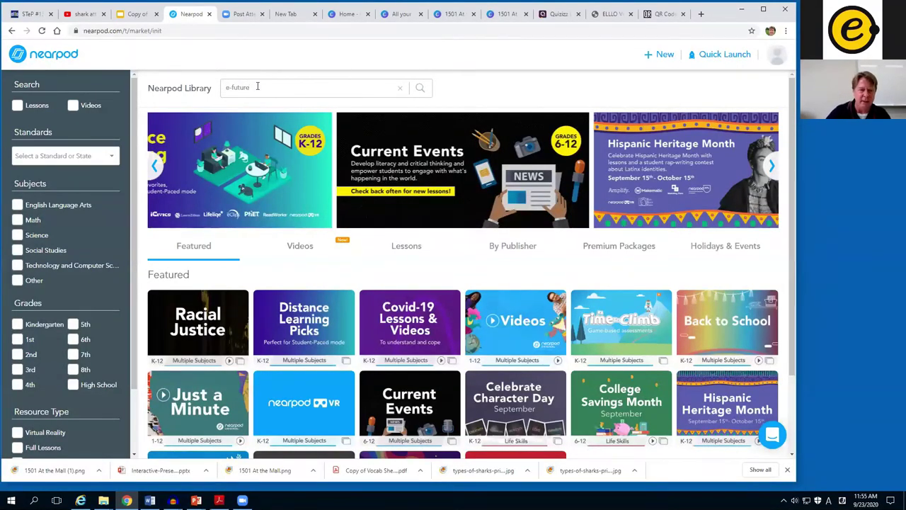
key(Return)
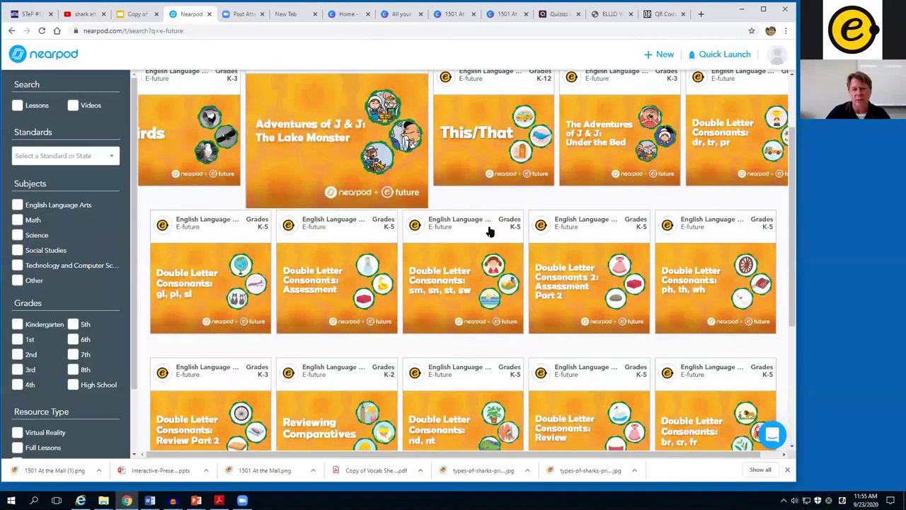
scroll(486, 230, down, 3)
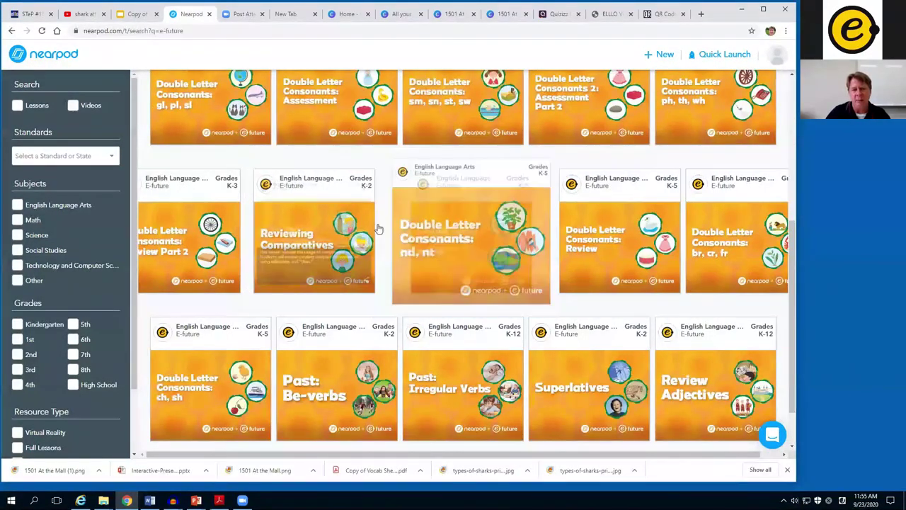
scroll(477, 243, down, 1)
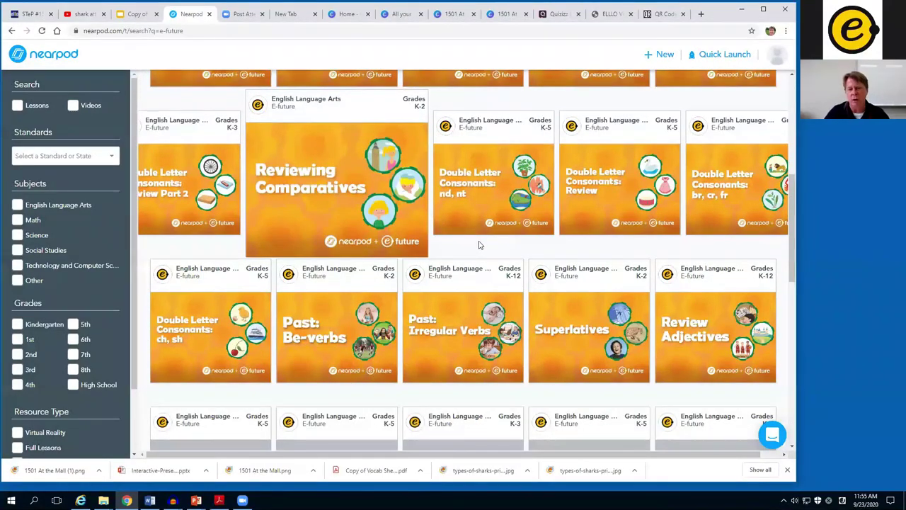
scroll(479, 245, down, 2)
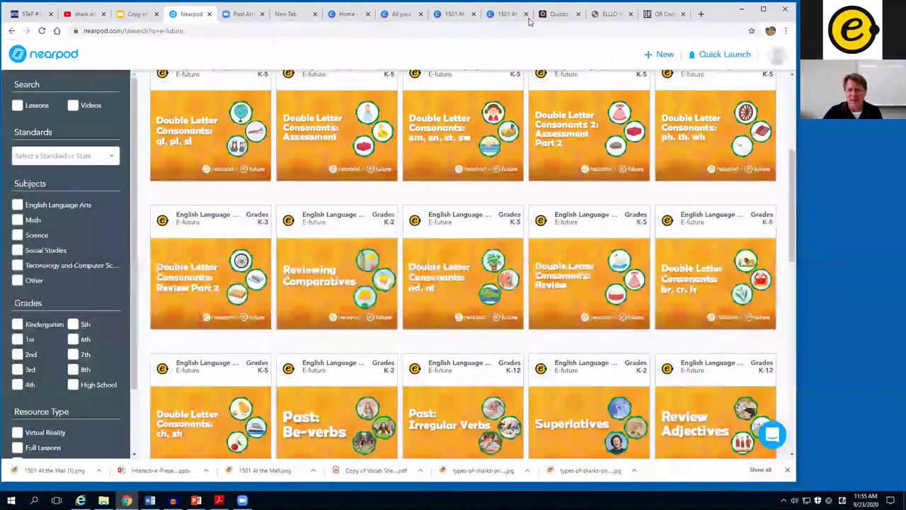
Go through the Quizizz Interactive Slides deck from the intro to slide 5's listening-tasks question.
click(559, 15)
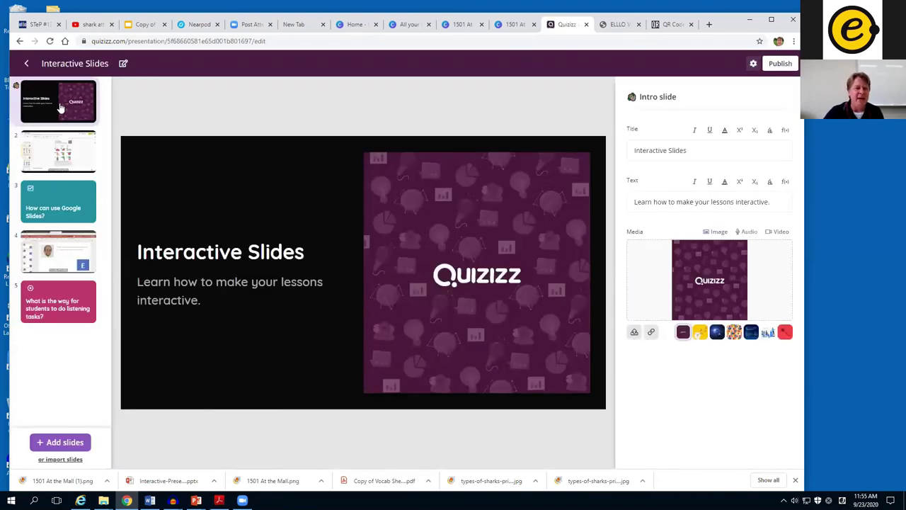
click(67, 161)
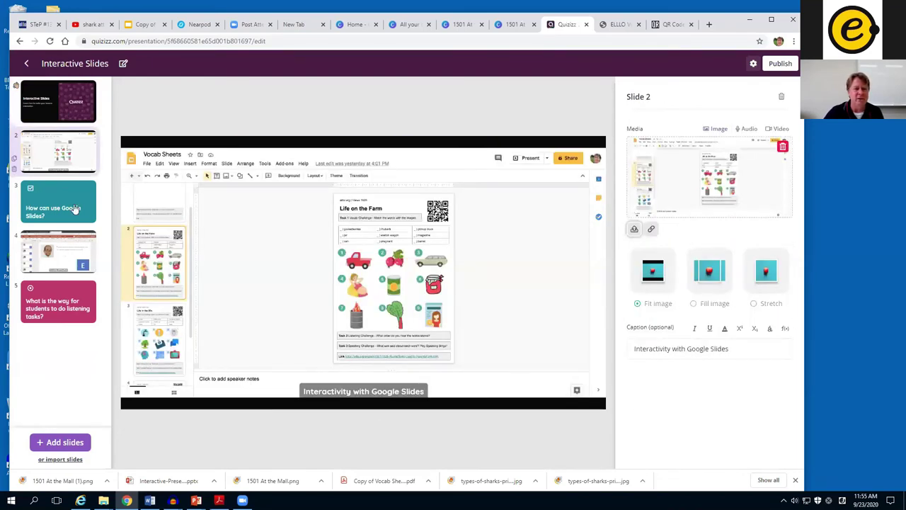
click(63, 105)
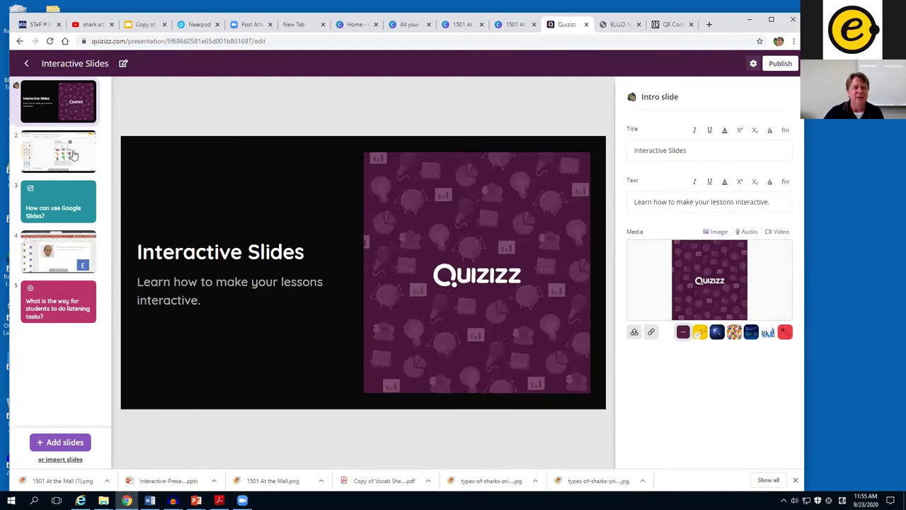
click(74, 155)
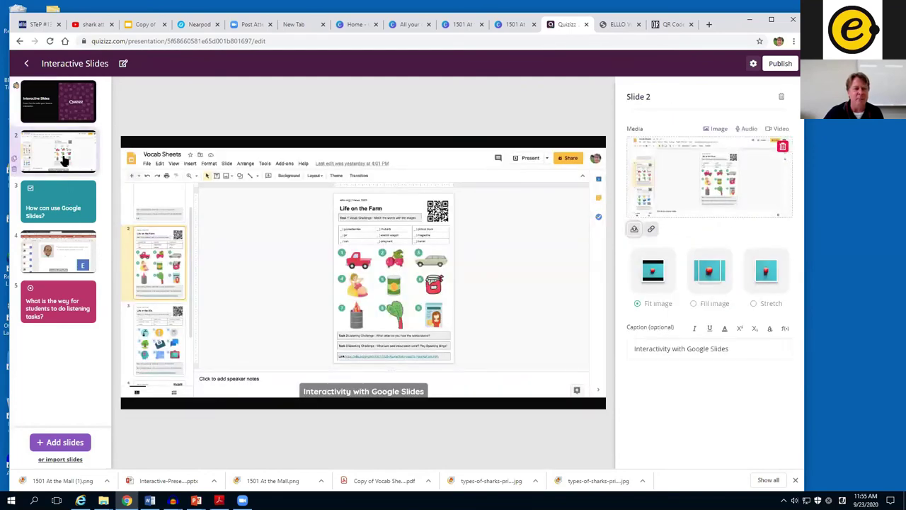
click(71, 204)
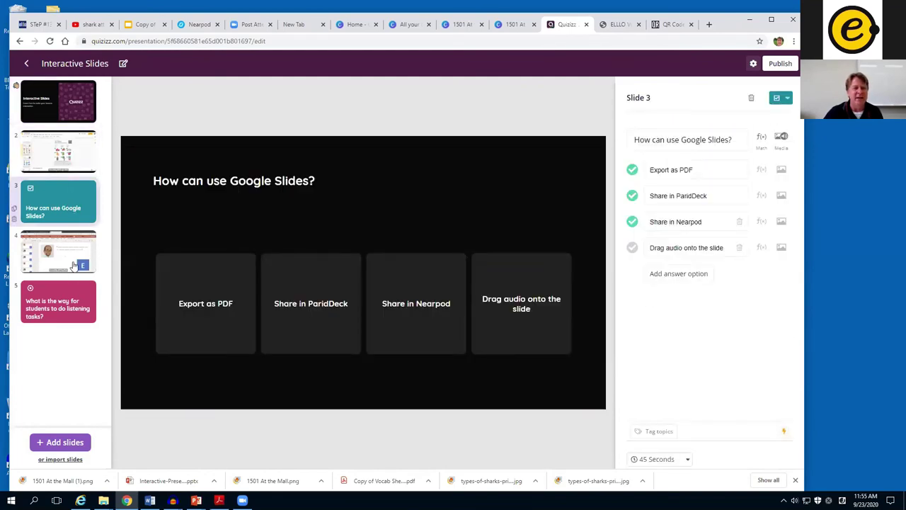
click(73, 272)
click(72, 306)
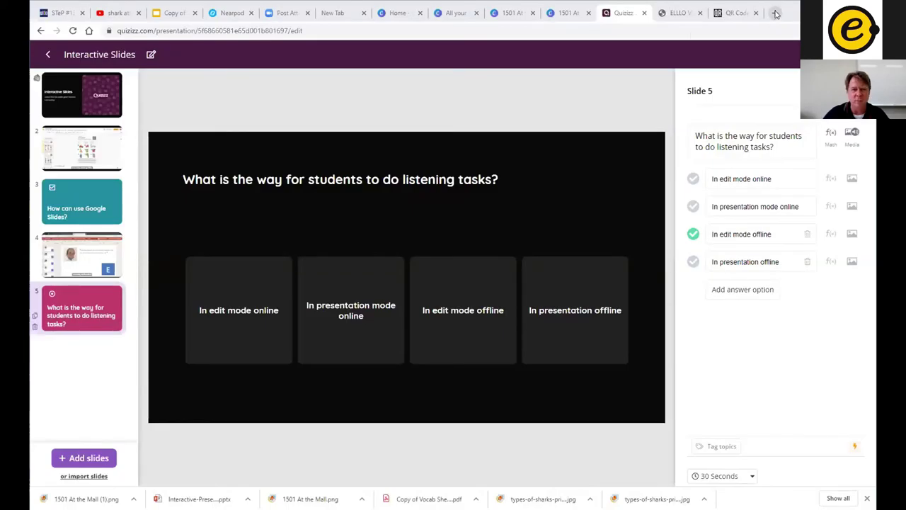
Load meels.org in a new tab and scroll through its How to Teach Online course page.
click(776, 14)
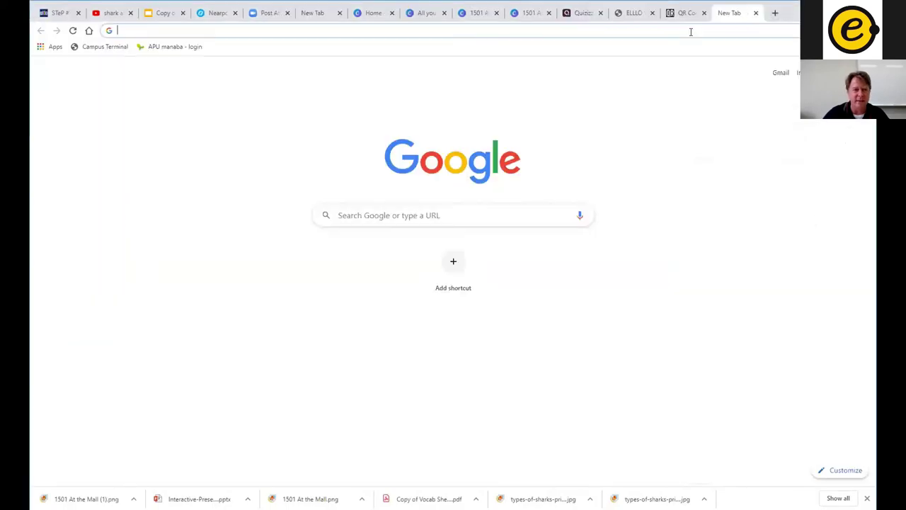
text(meels.org)
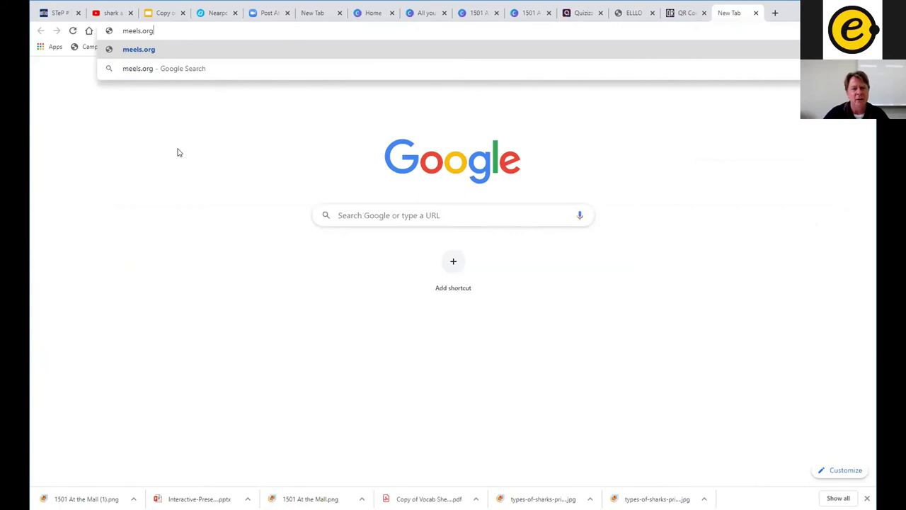
key(Return)
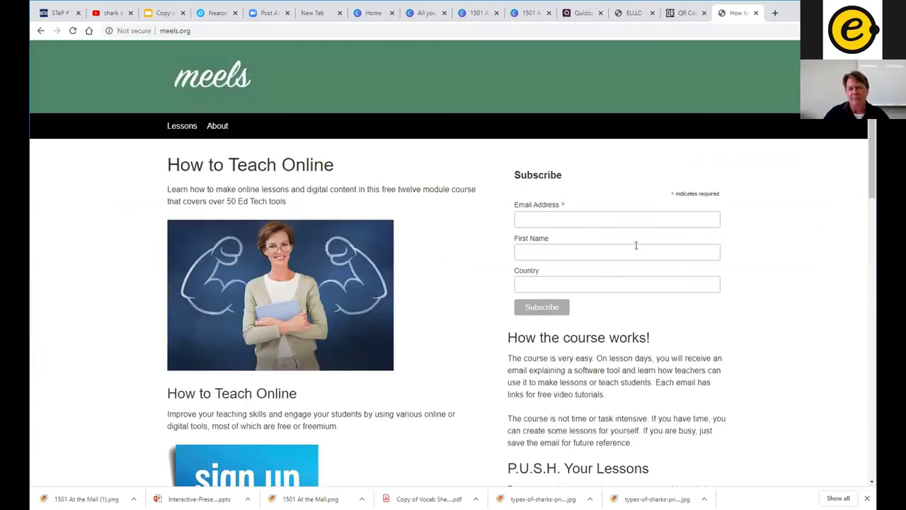
scroll(397, 237, down, 2)
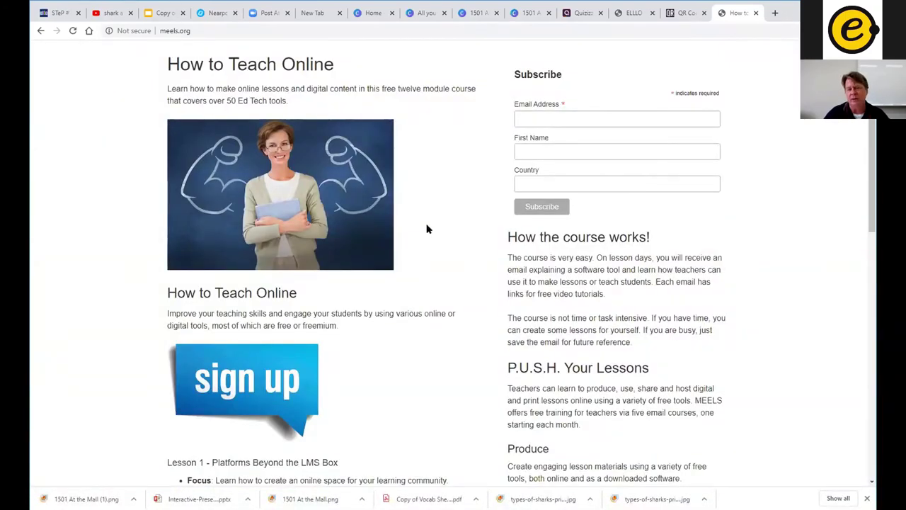
scroll(429, 211, down, 3)
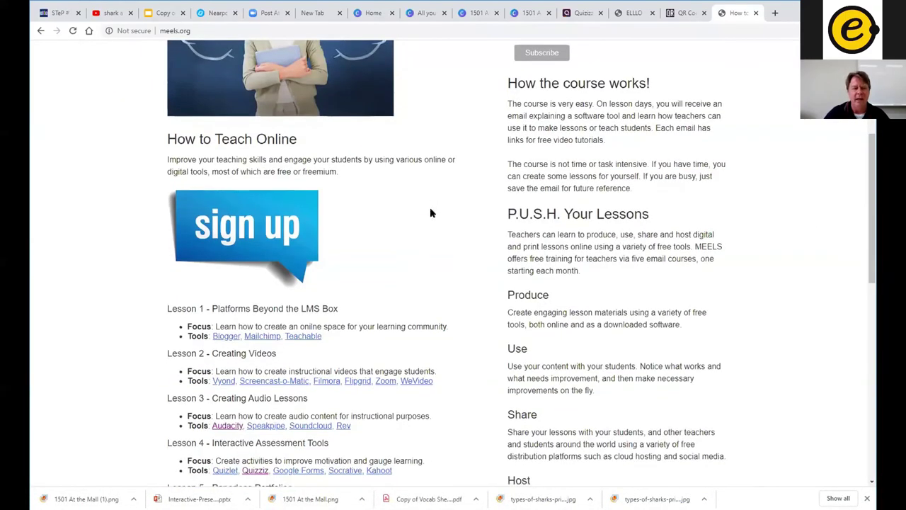
scroll(410, 209, down, 1)
scroll(396, 207, up, 6)
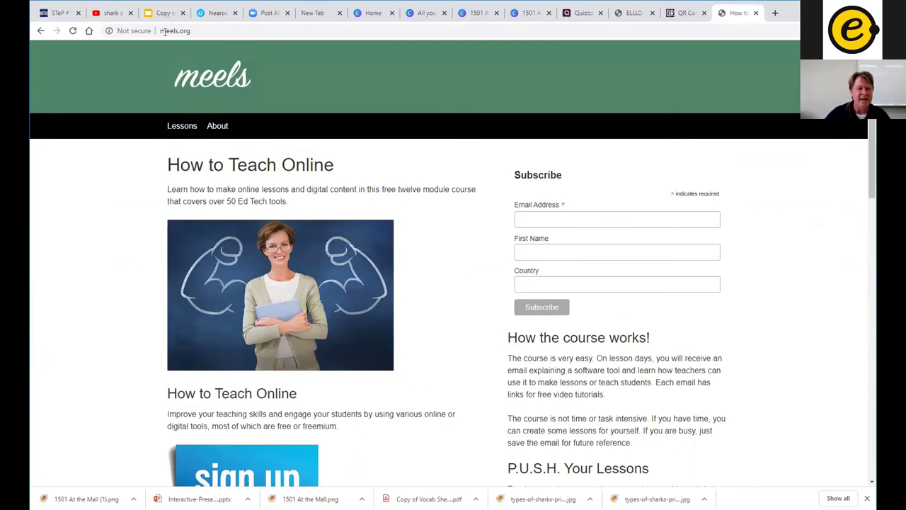
Start loading elllo.org in a new tab, close it, and restore the browser window to a smaller size.
click(774, 13)
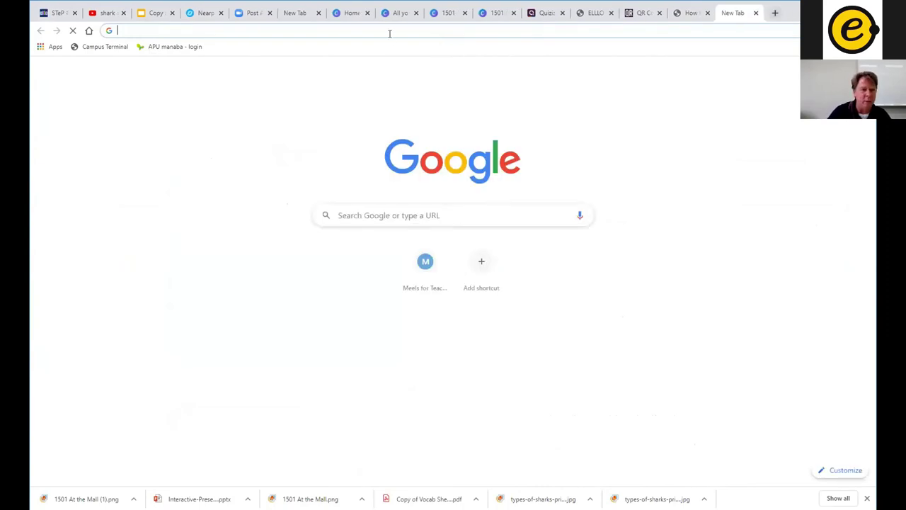
text(elllo.org)
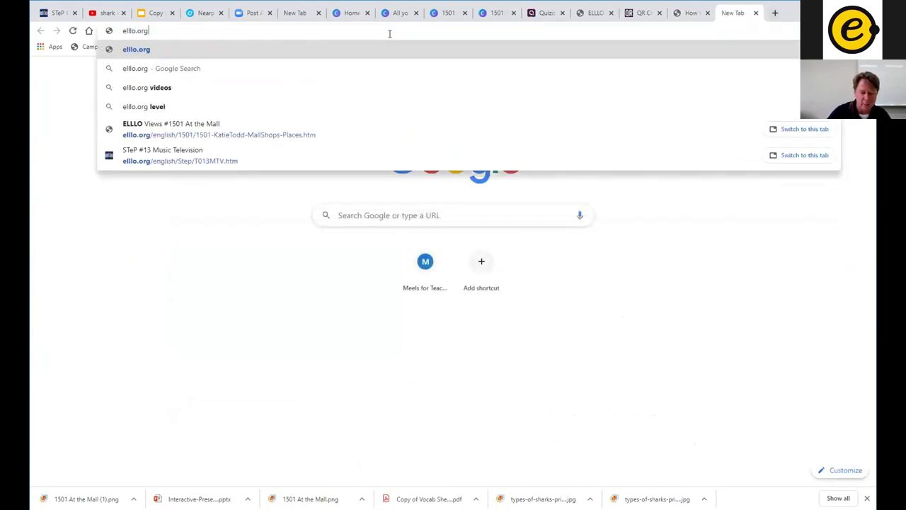
key(Return)
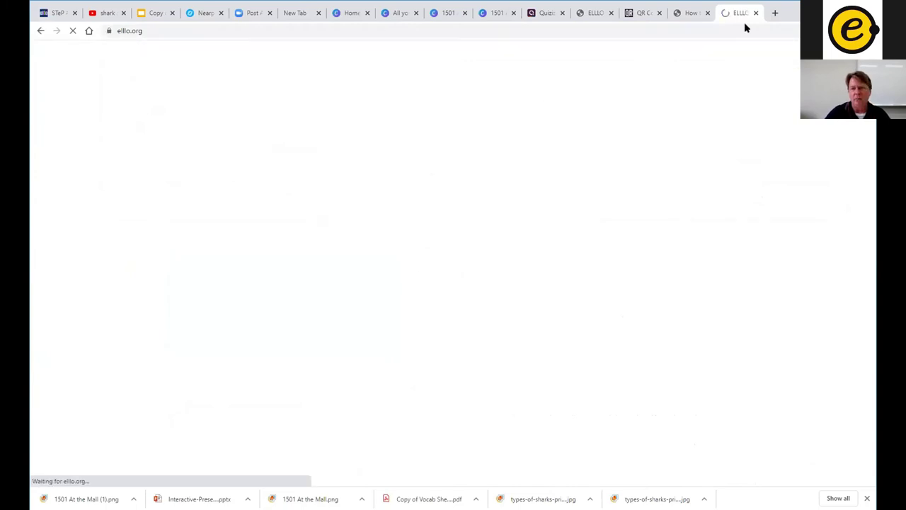
key(ctrl+w)
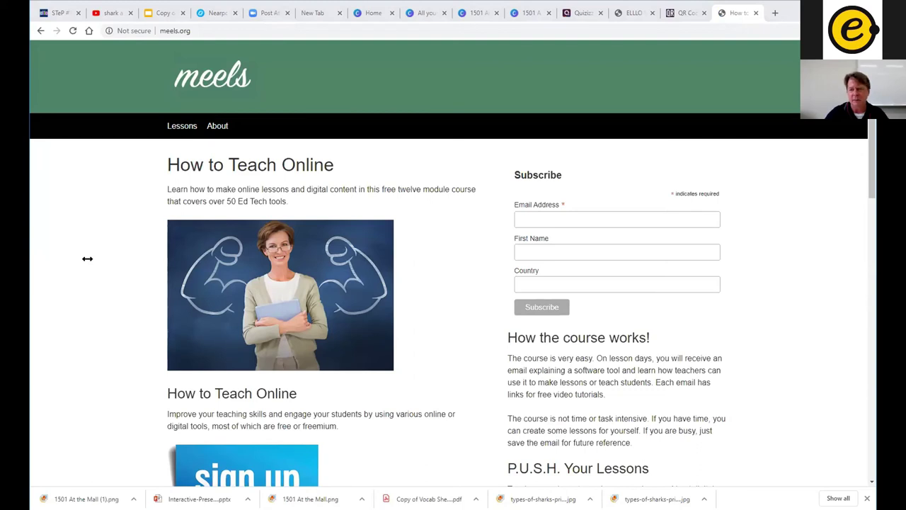
click(87, 260)
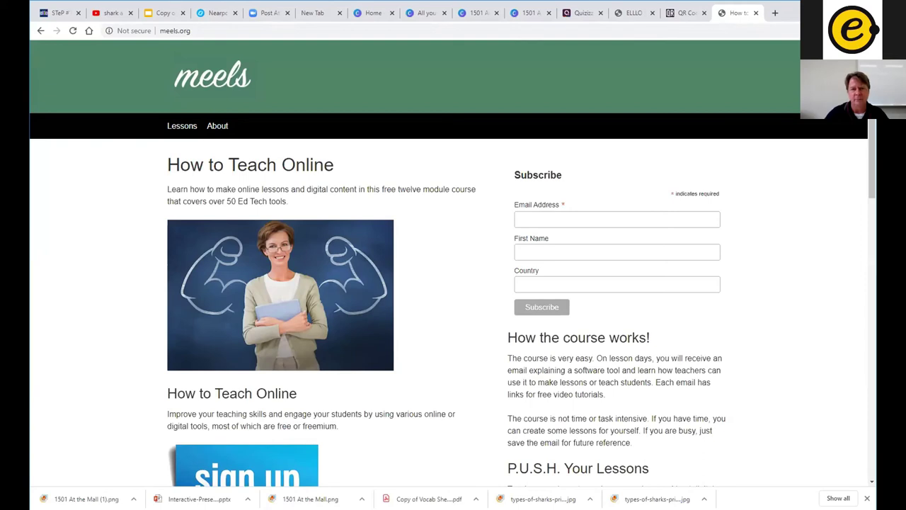
key(super+Down)
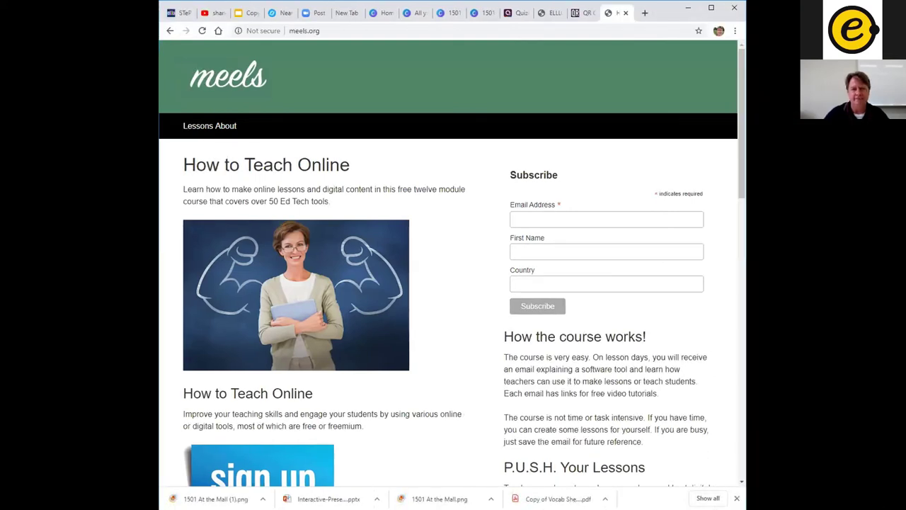